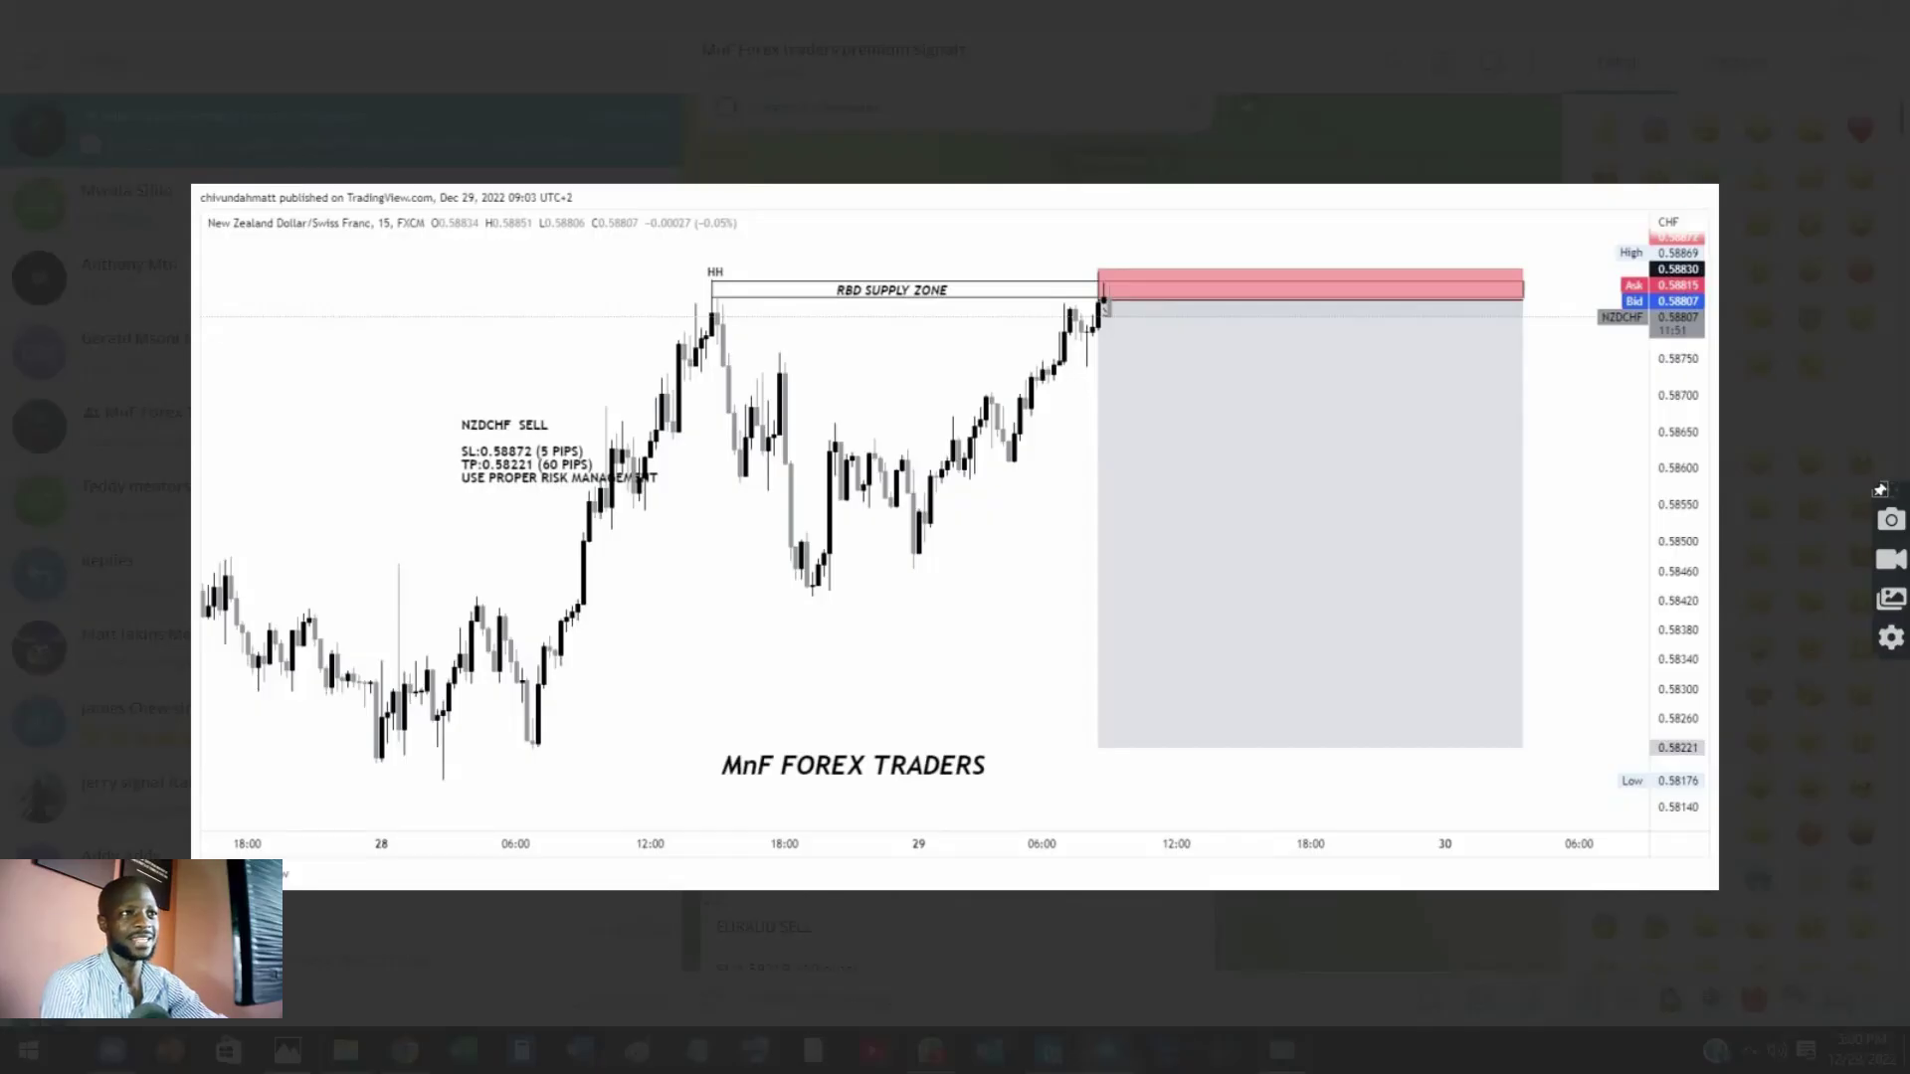
# Step: Review the full-size NZDCHF SELL signal chart, then close the Telegram photo viewer
pyautogui.moveTo(1058, 350)
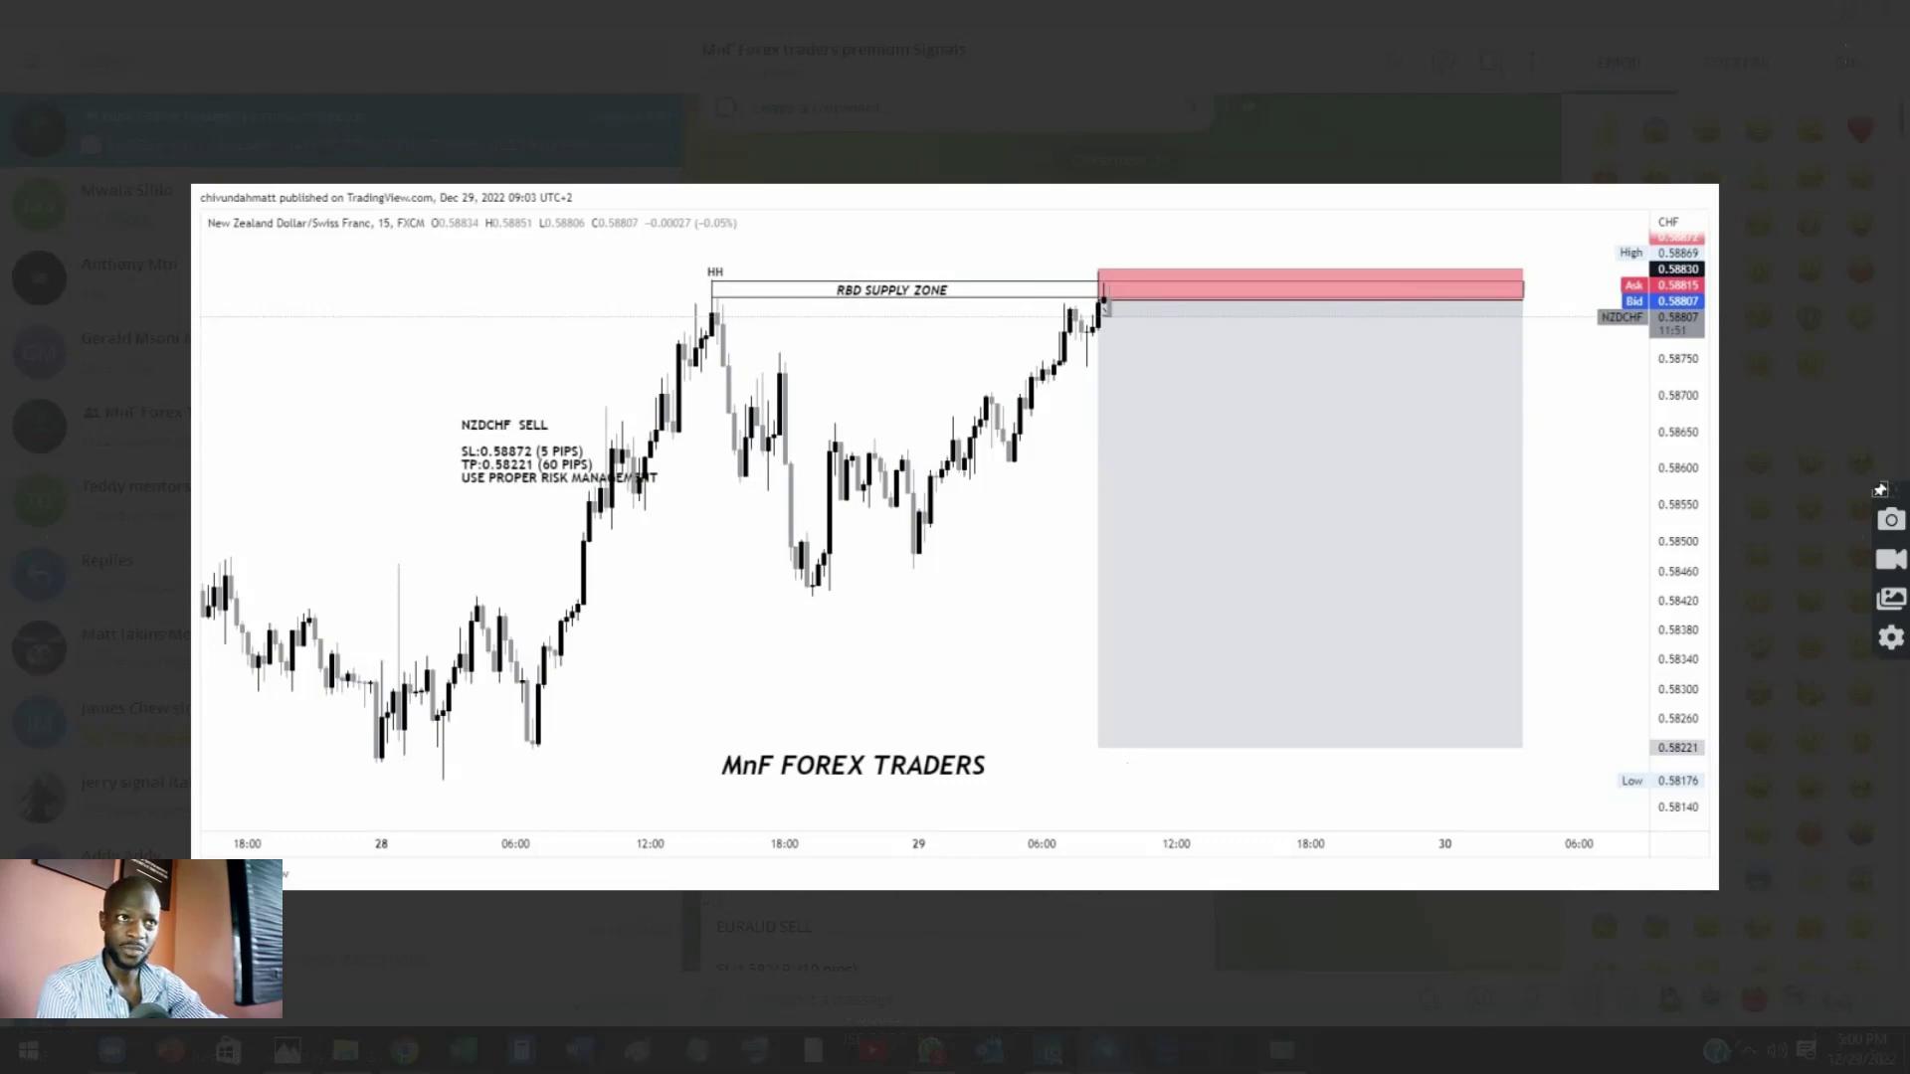
pyautogui.moveTo(494, 371)
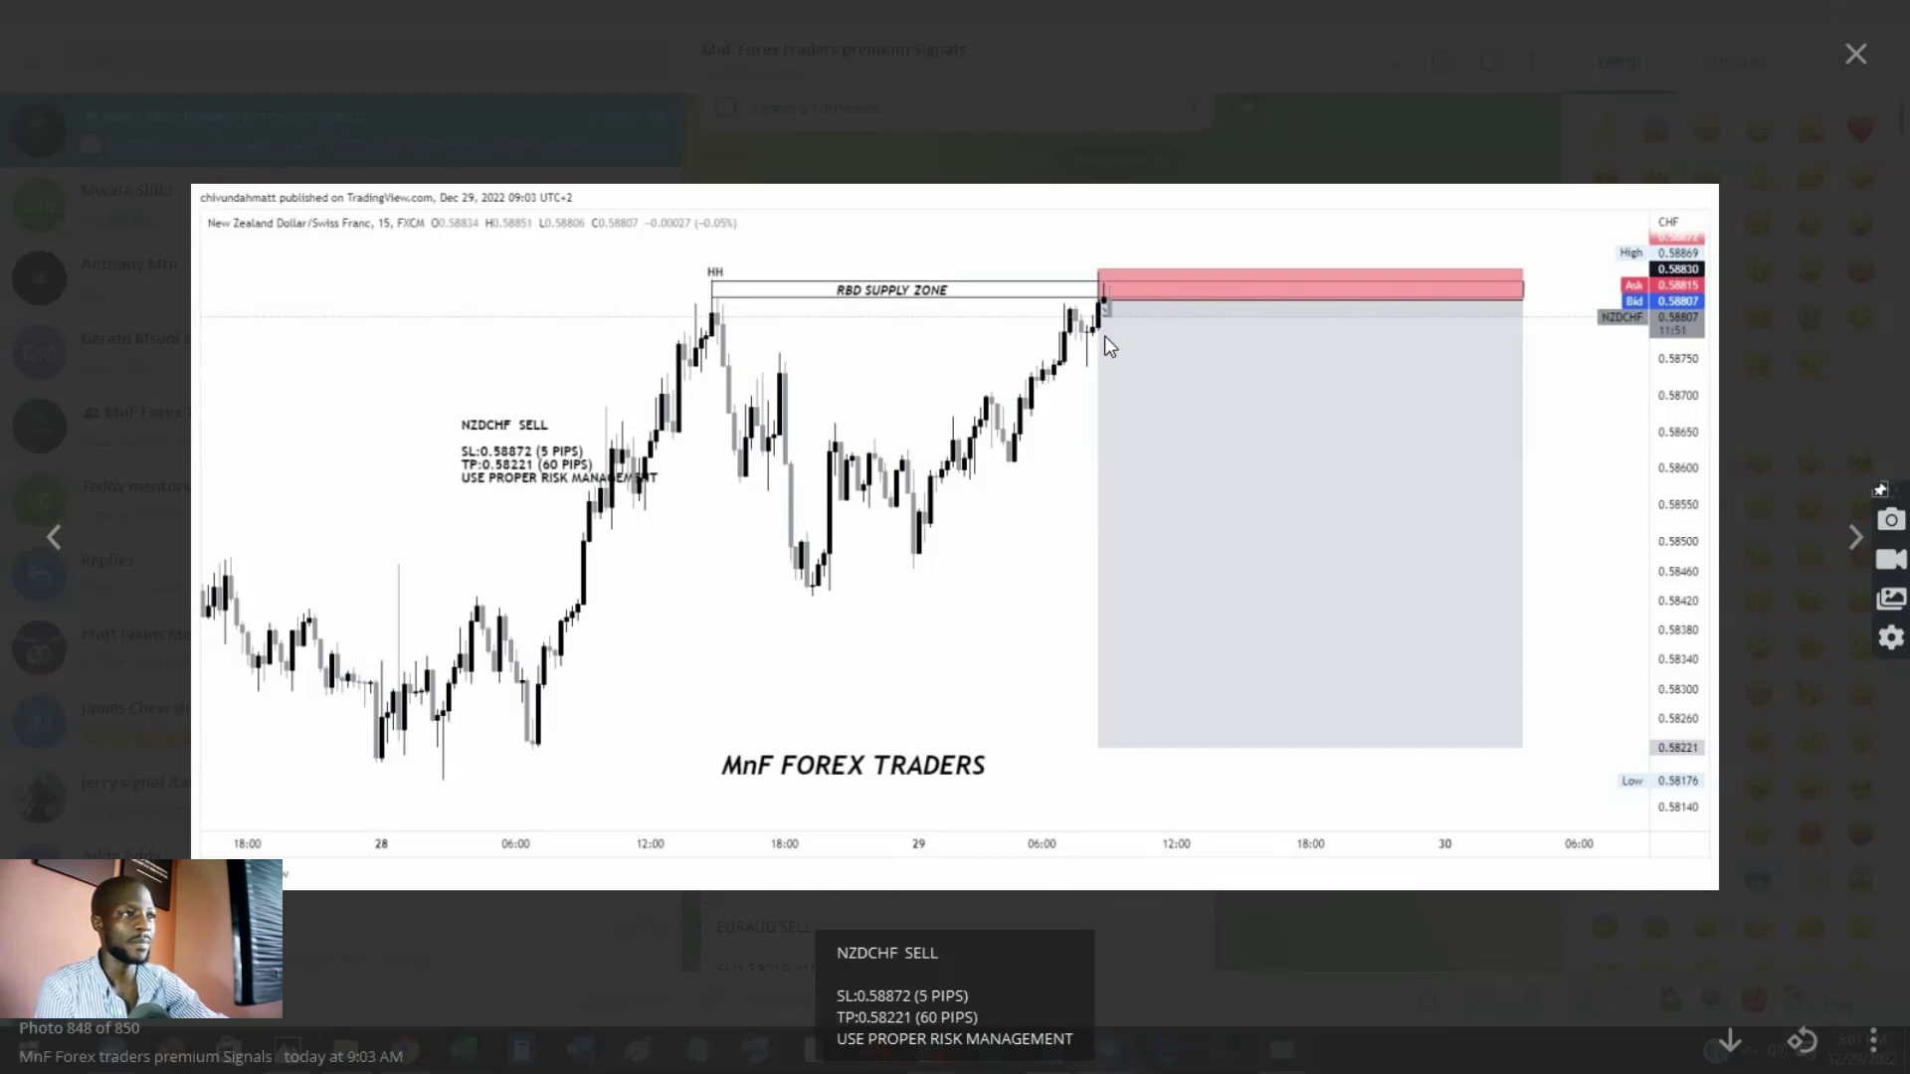
pyautogui.click(1043, 140)
# Step: Bring the TradingView NZDCHF chart forward on the 4-hour timeframe, showing earlier candles
pyautogui.moveTo(423, 1063)
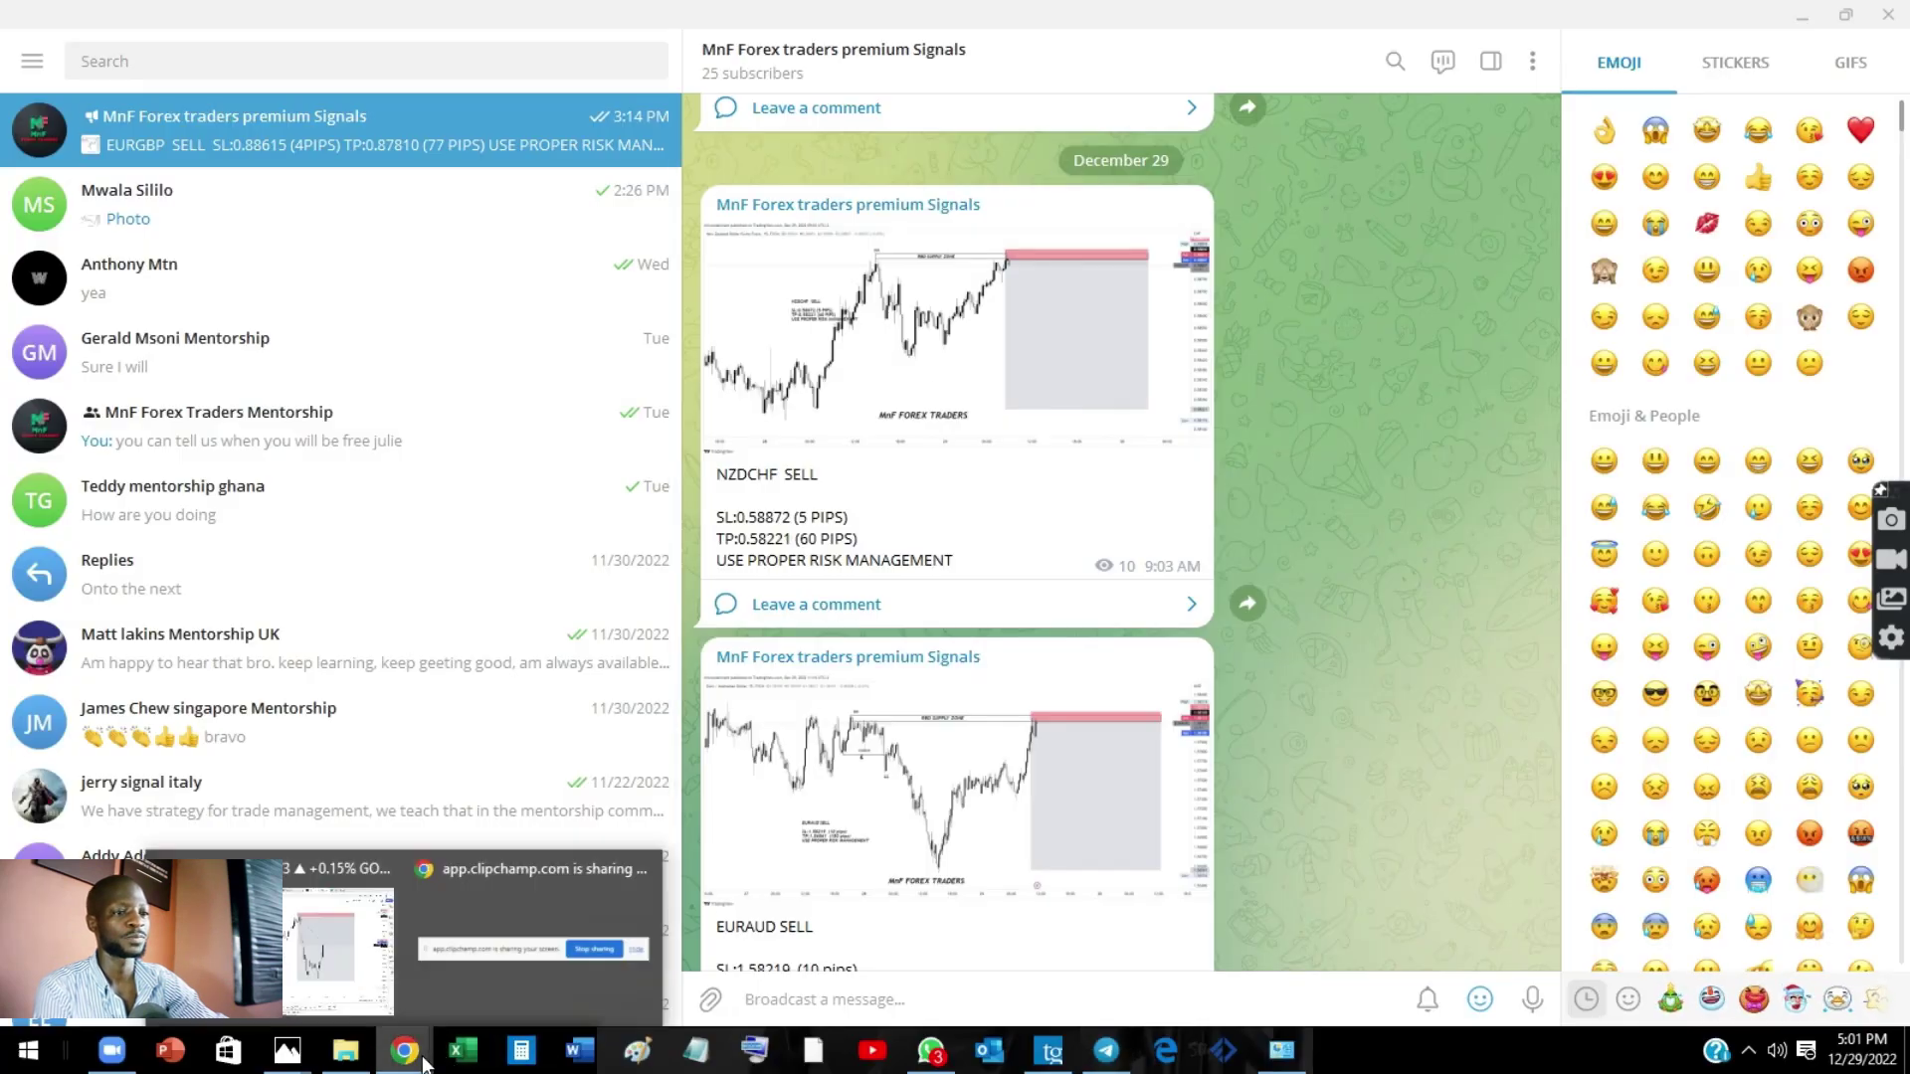
pyautogui.click(338, 950)
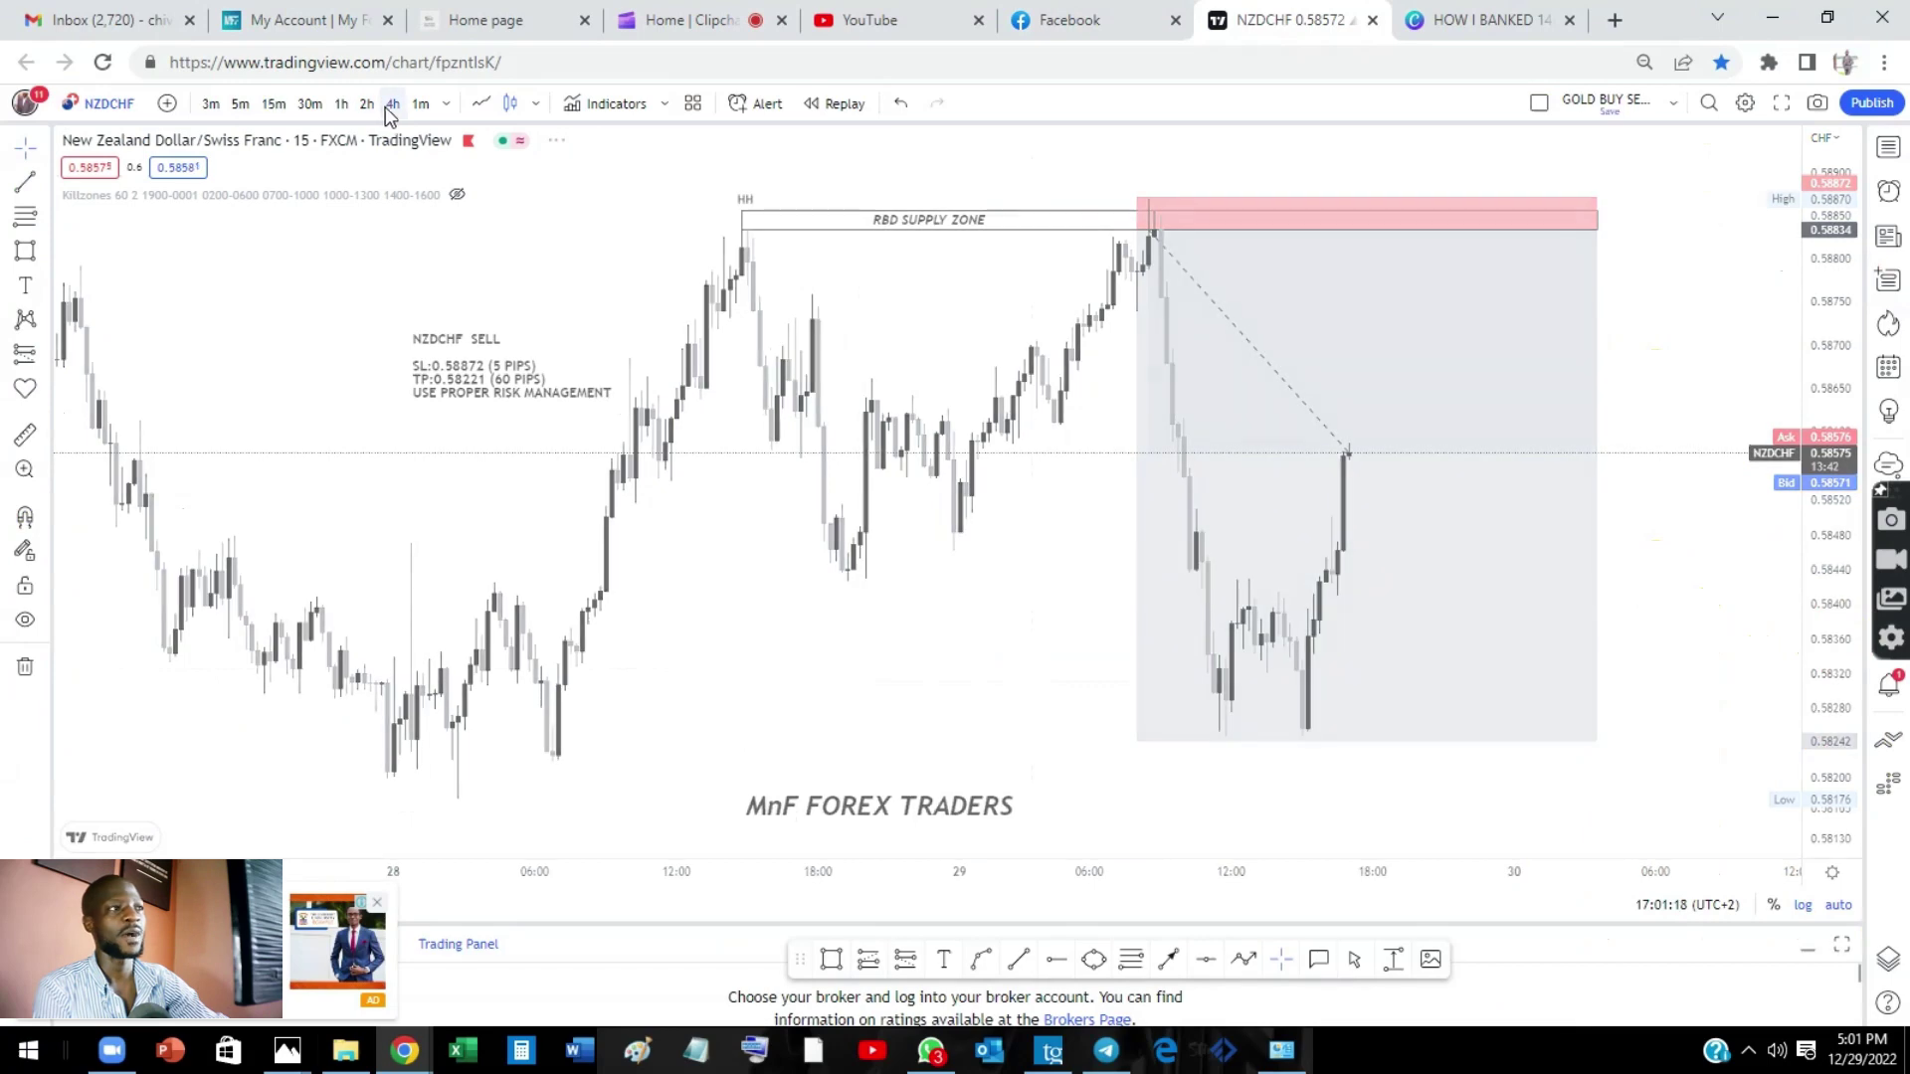
pyautogui.click(390, 105)
pyautogui.scroll(5, 902, 541)
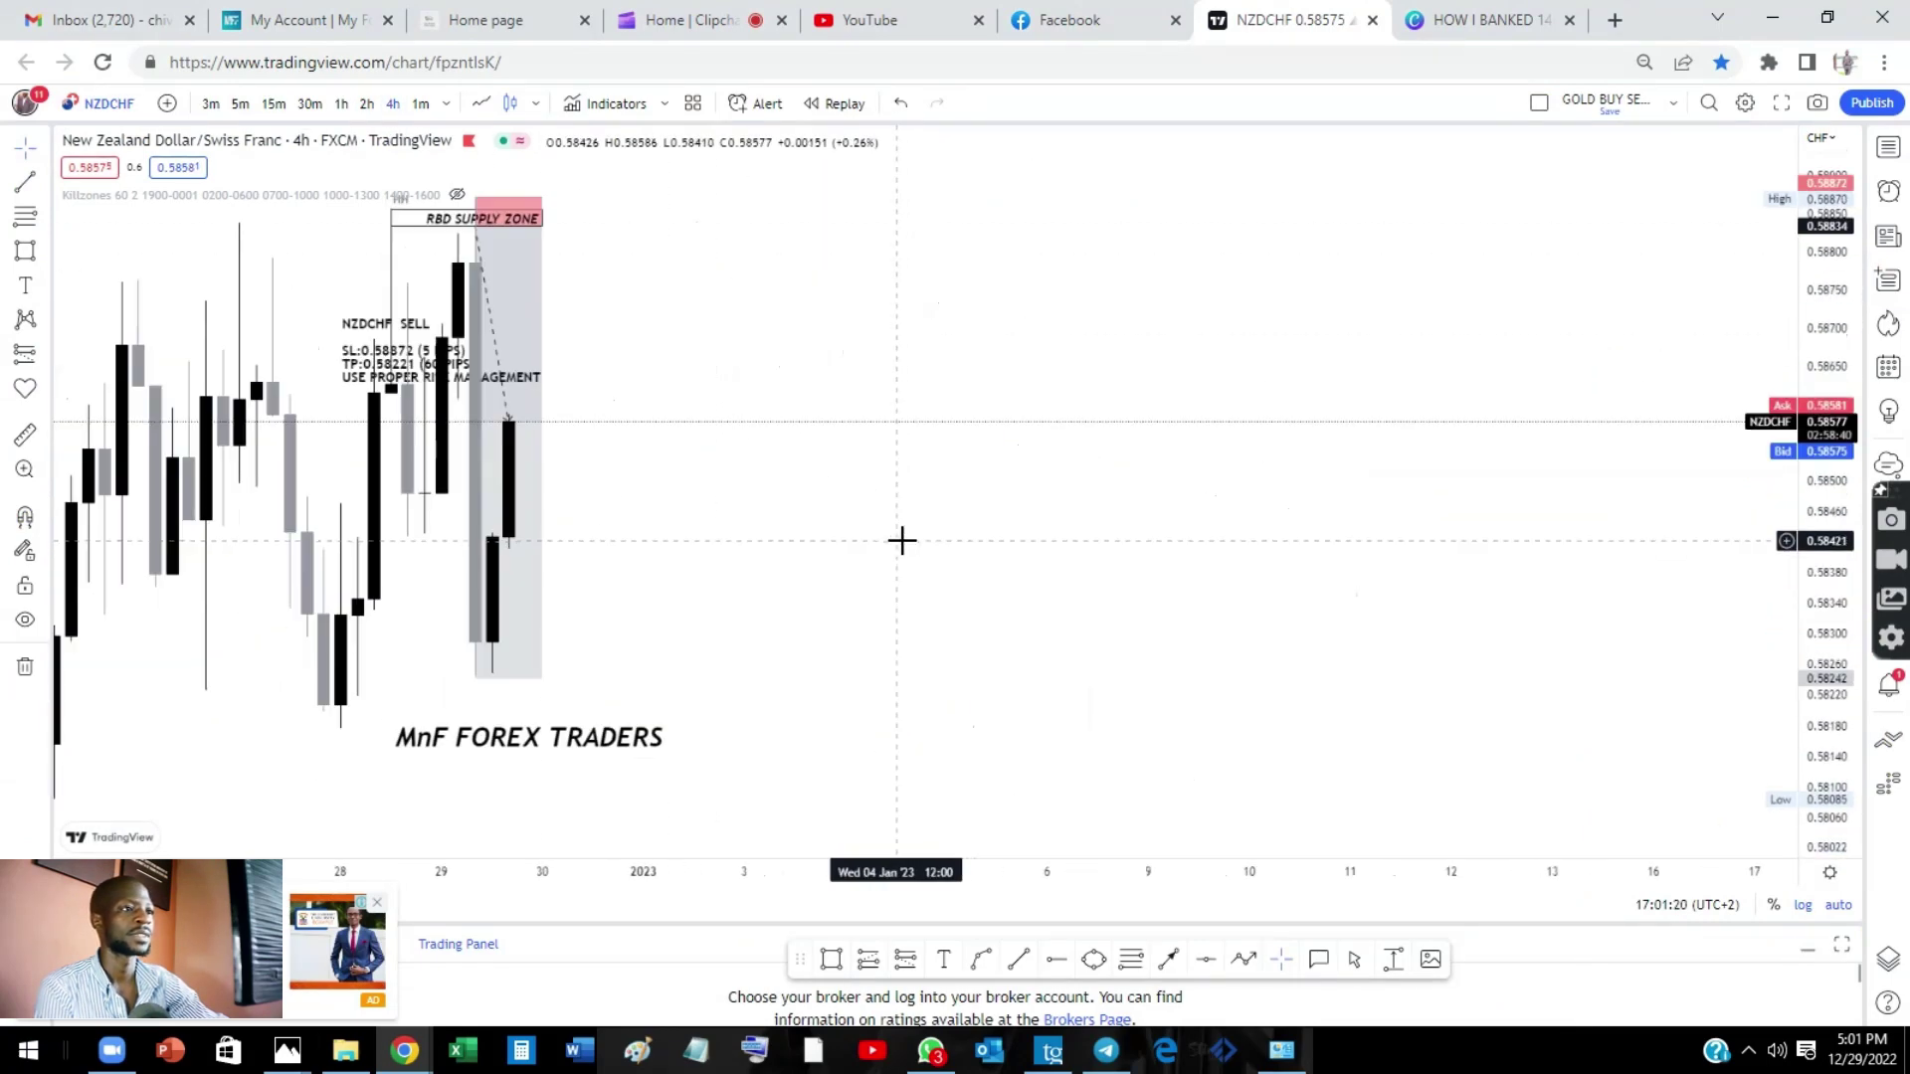
pyautogui.moveTo(902, 540); pyautogui.dragTo(1334, 448)
pyautogui.scroll(3, 1263, 418)
pyautogui.scroll(-3, 1356, 421)
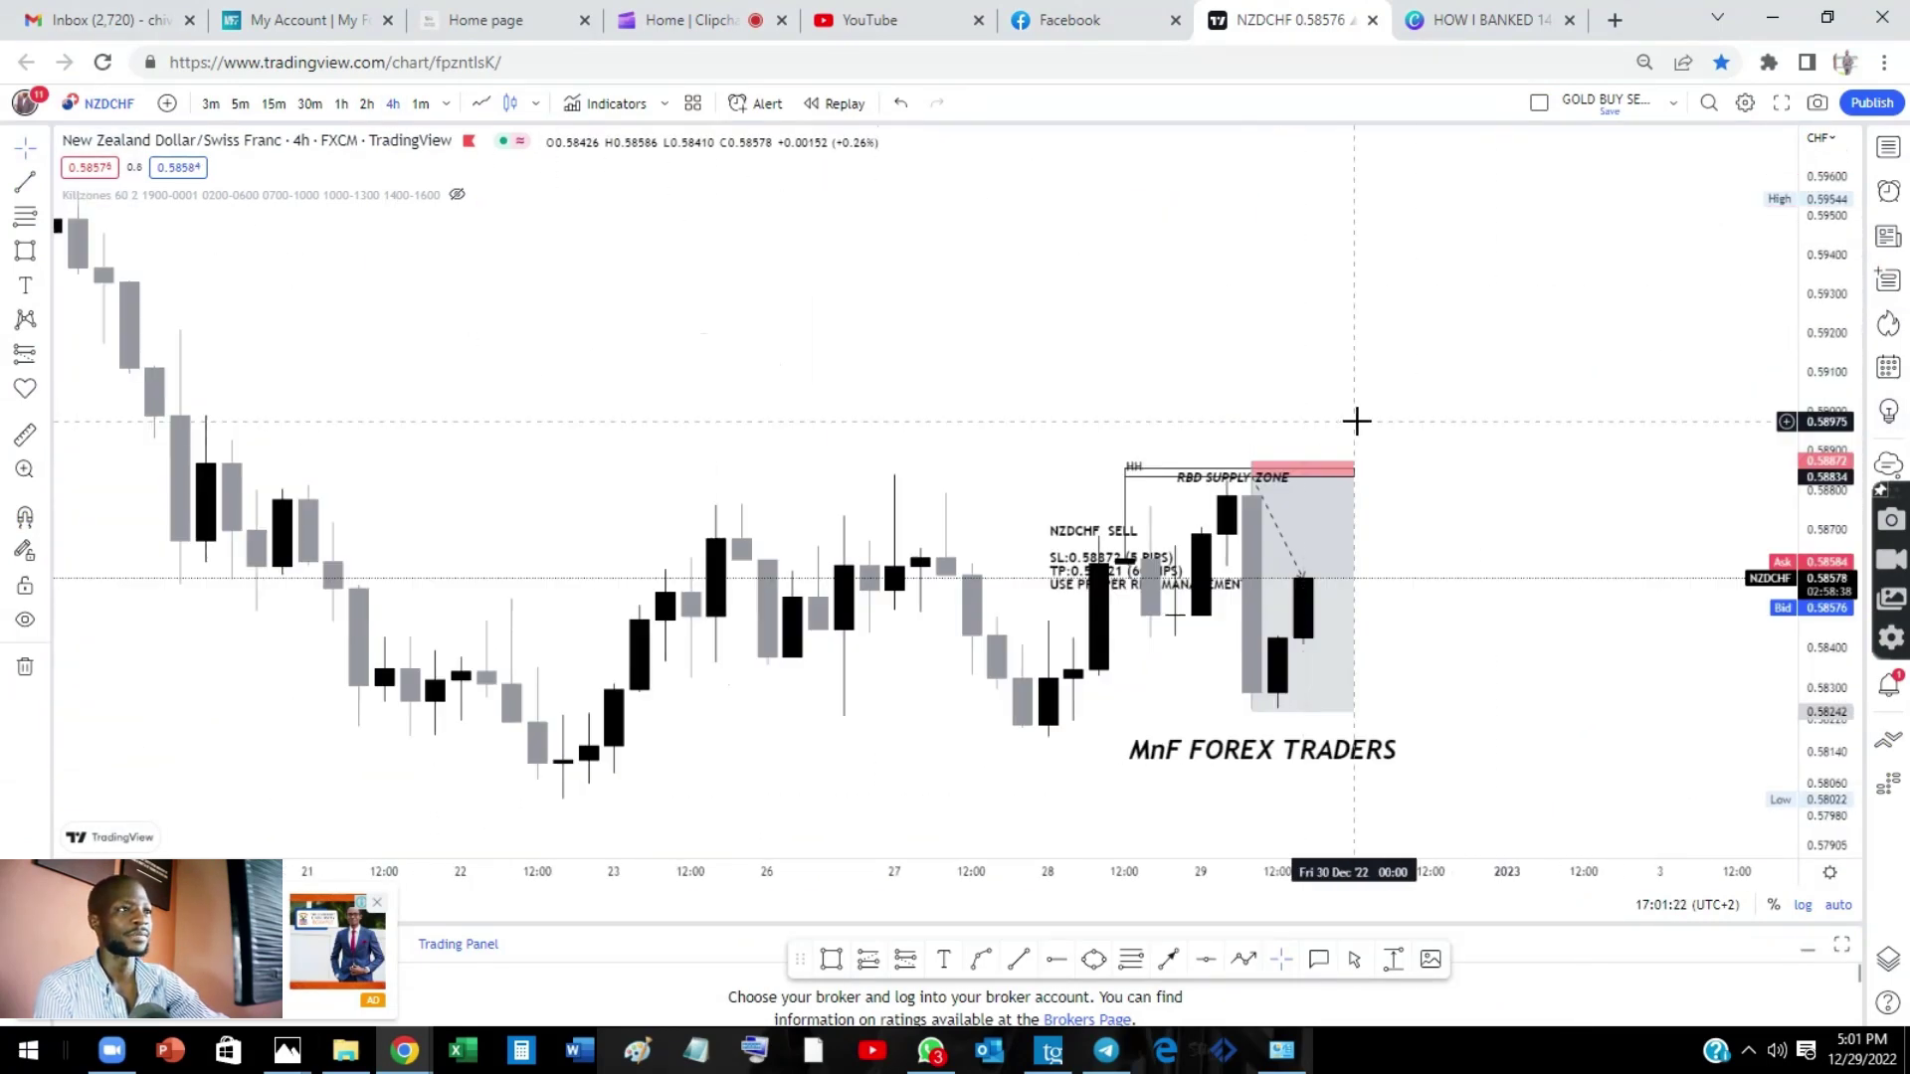
pyautogui.scroll(3, 1296, 443)
pyautogui.scroll(-3, 1151, 499)
pyautogui.scroll(3, 1185, 533)
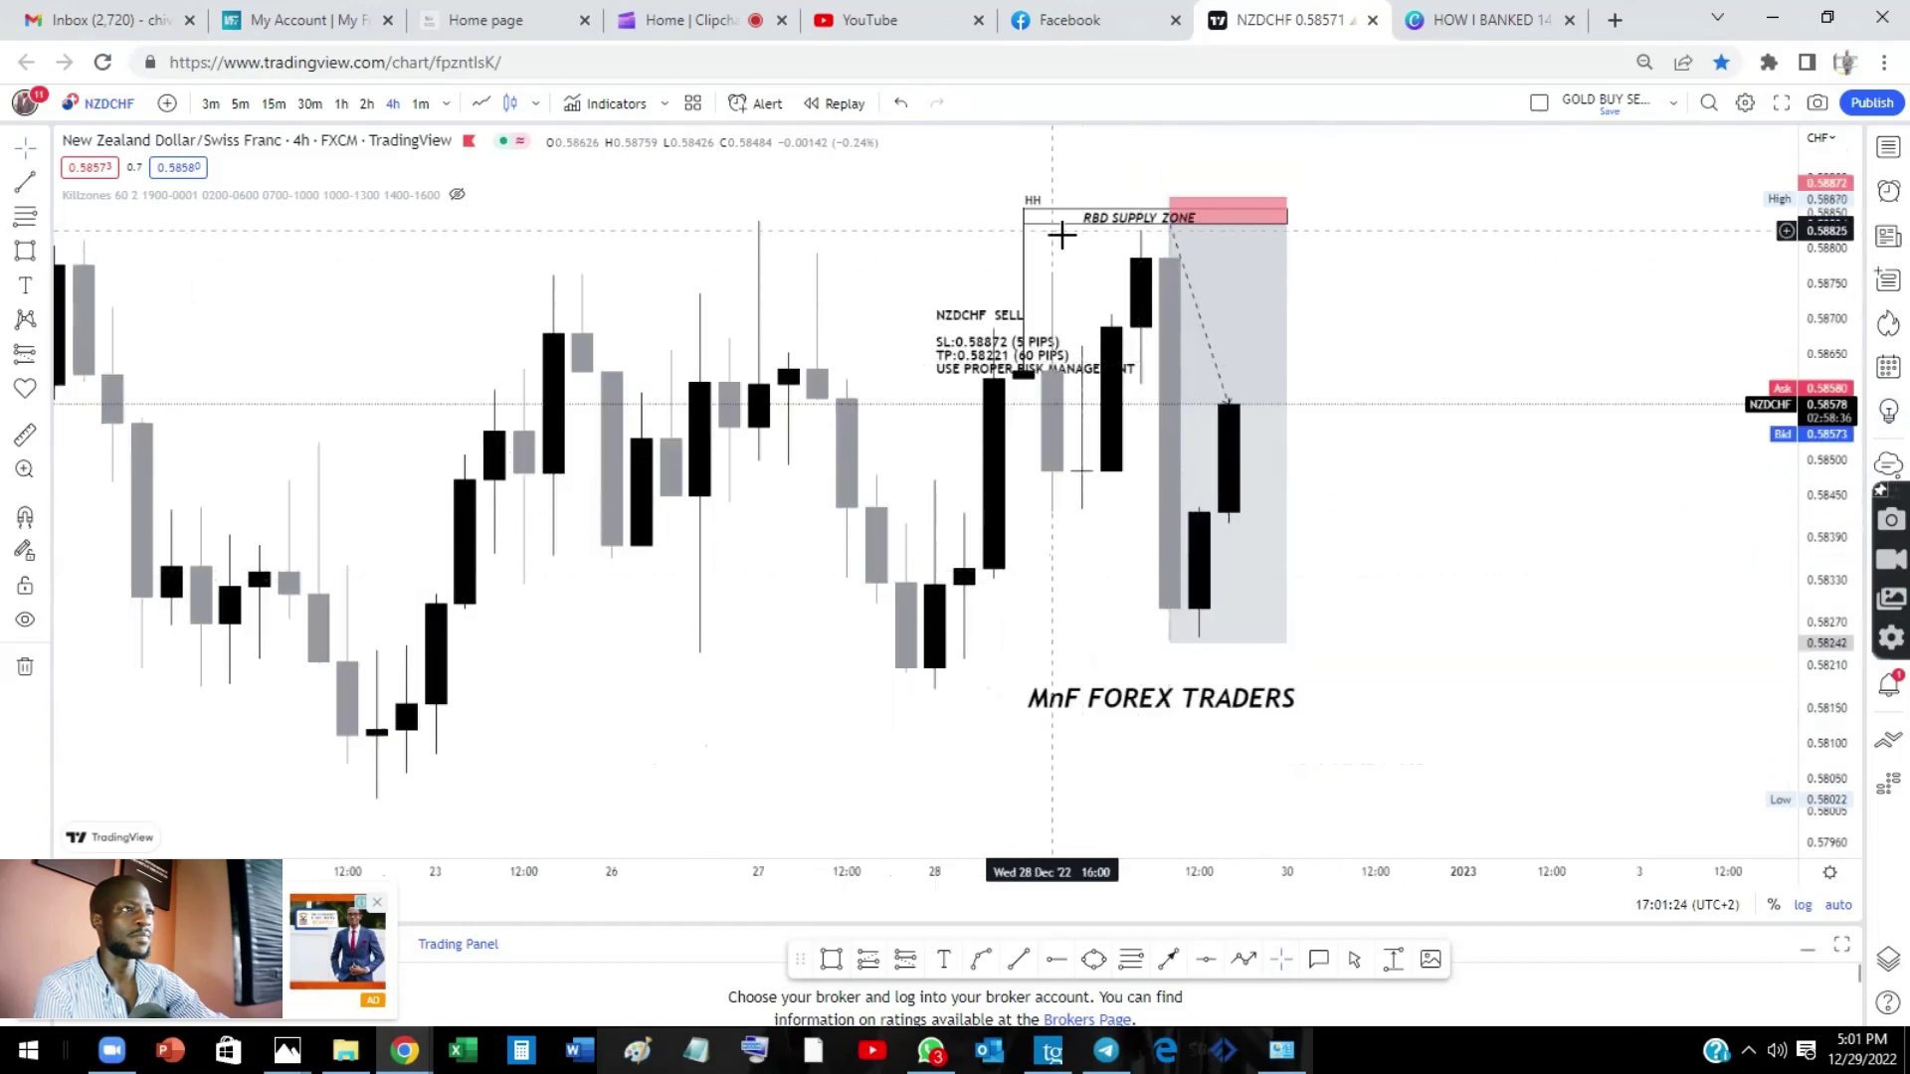
# Step: Switch NZDCHF to the 2-hour timeframe and pan back to the RBD supply zone setup
pyautogui.click(366, 103)
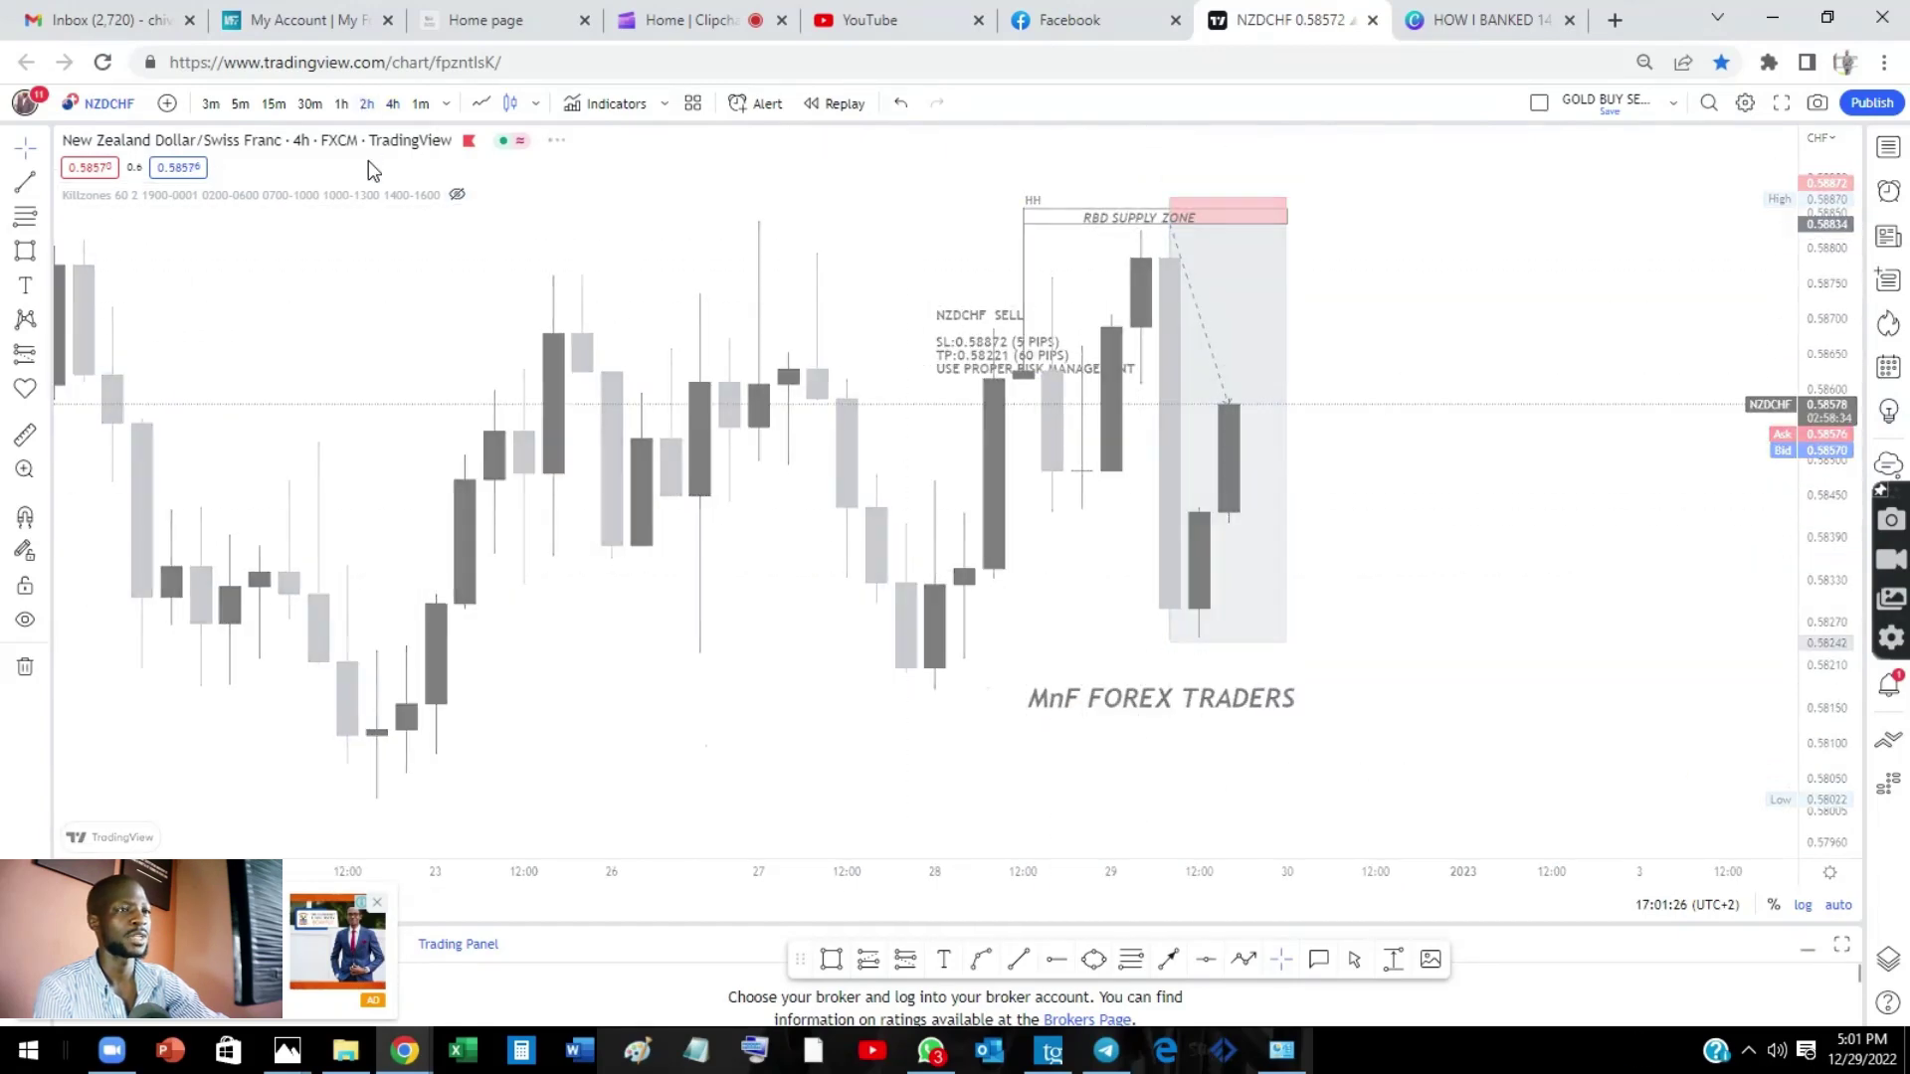
pyautogui.scroll(5, 789, 439)
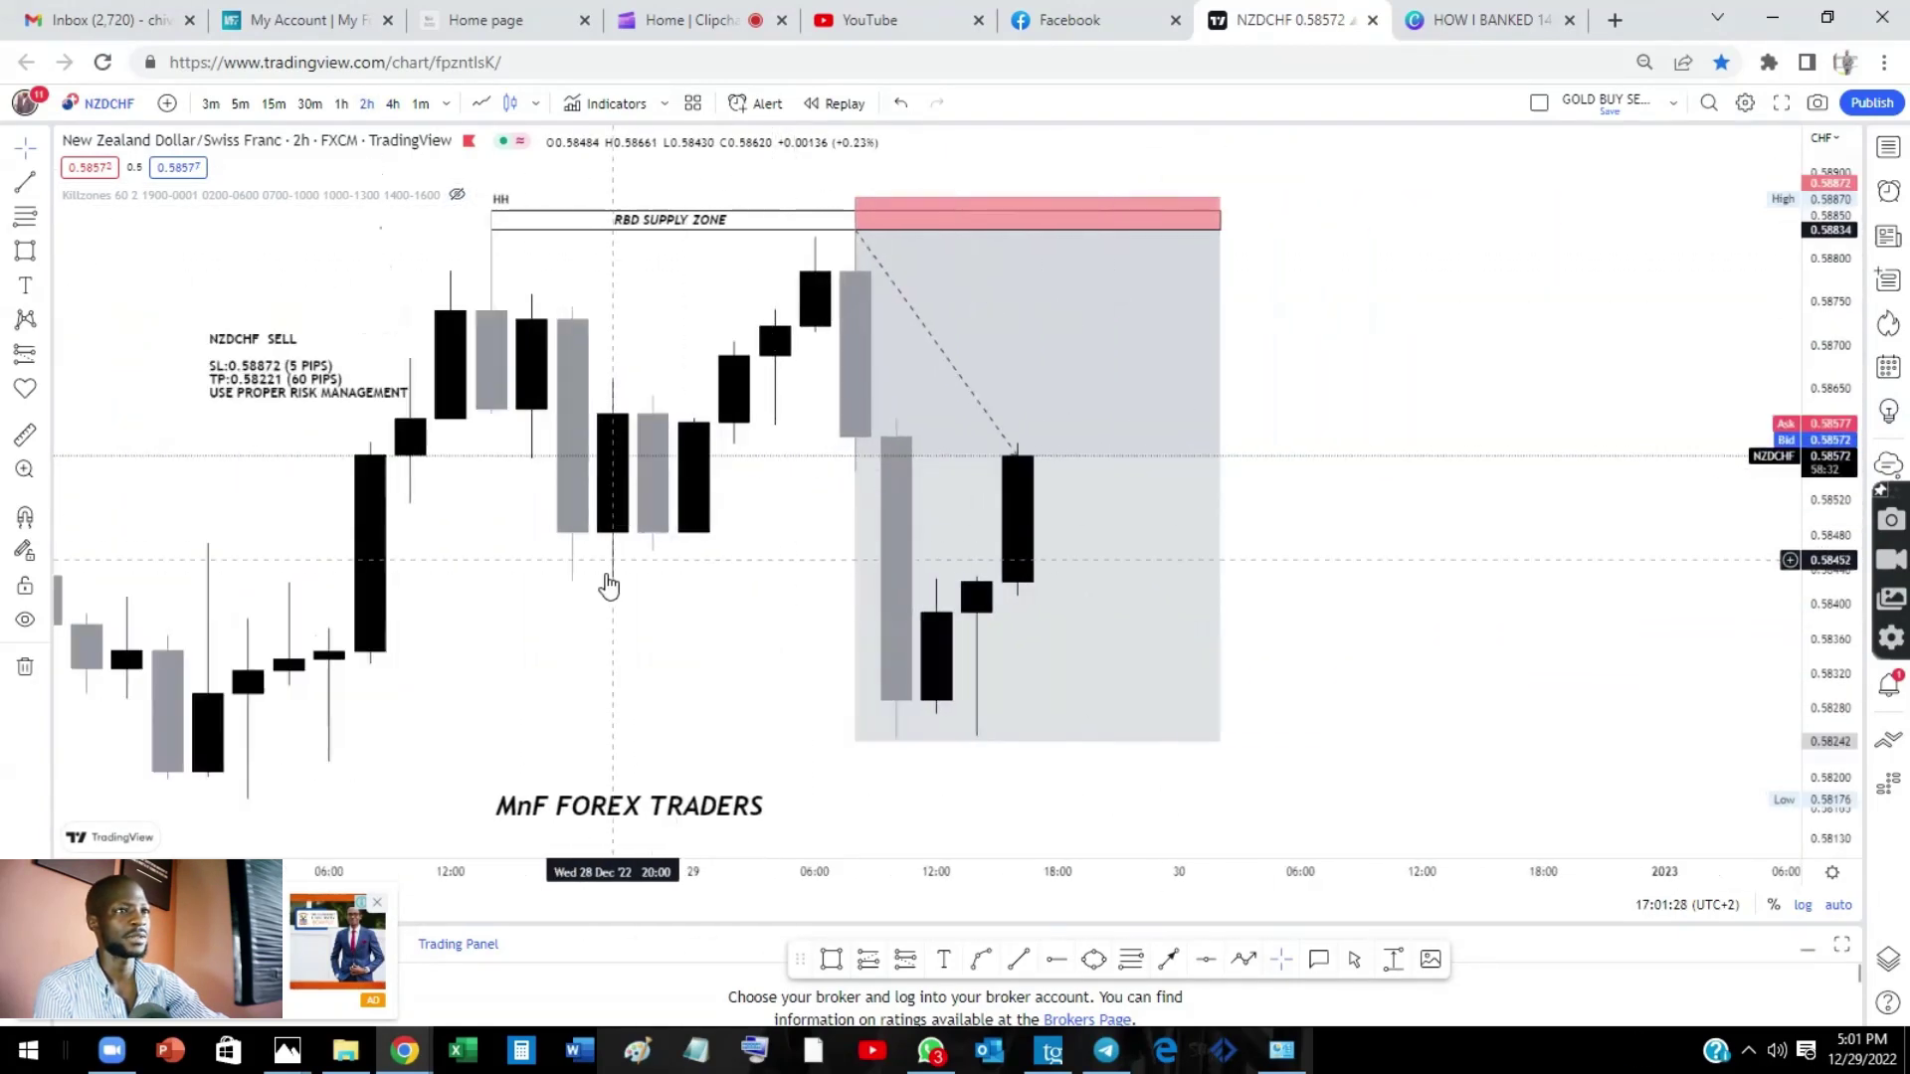
pyautogui.moveTo(609, 587); pyautogui.dragTo(971, 591)
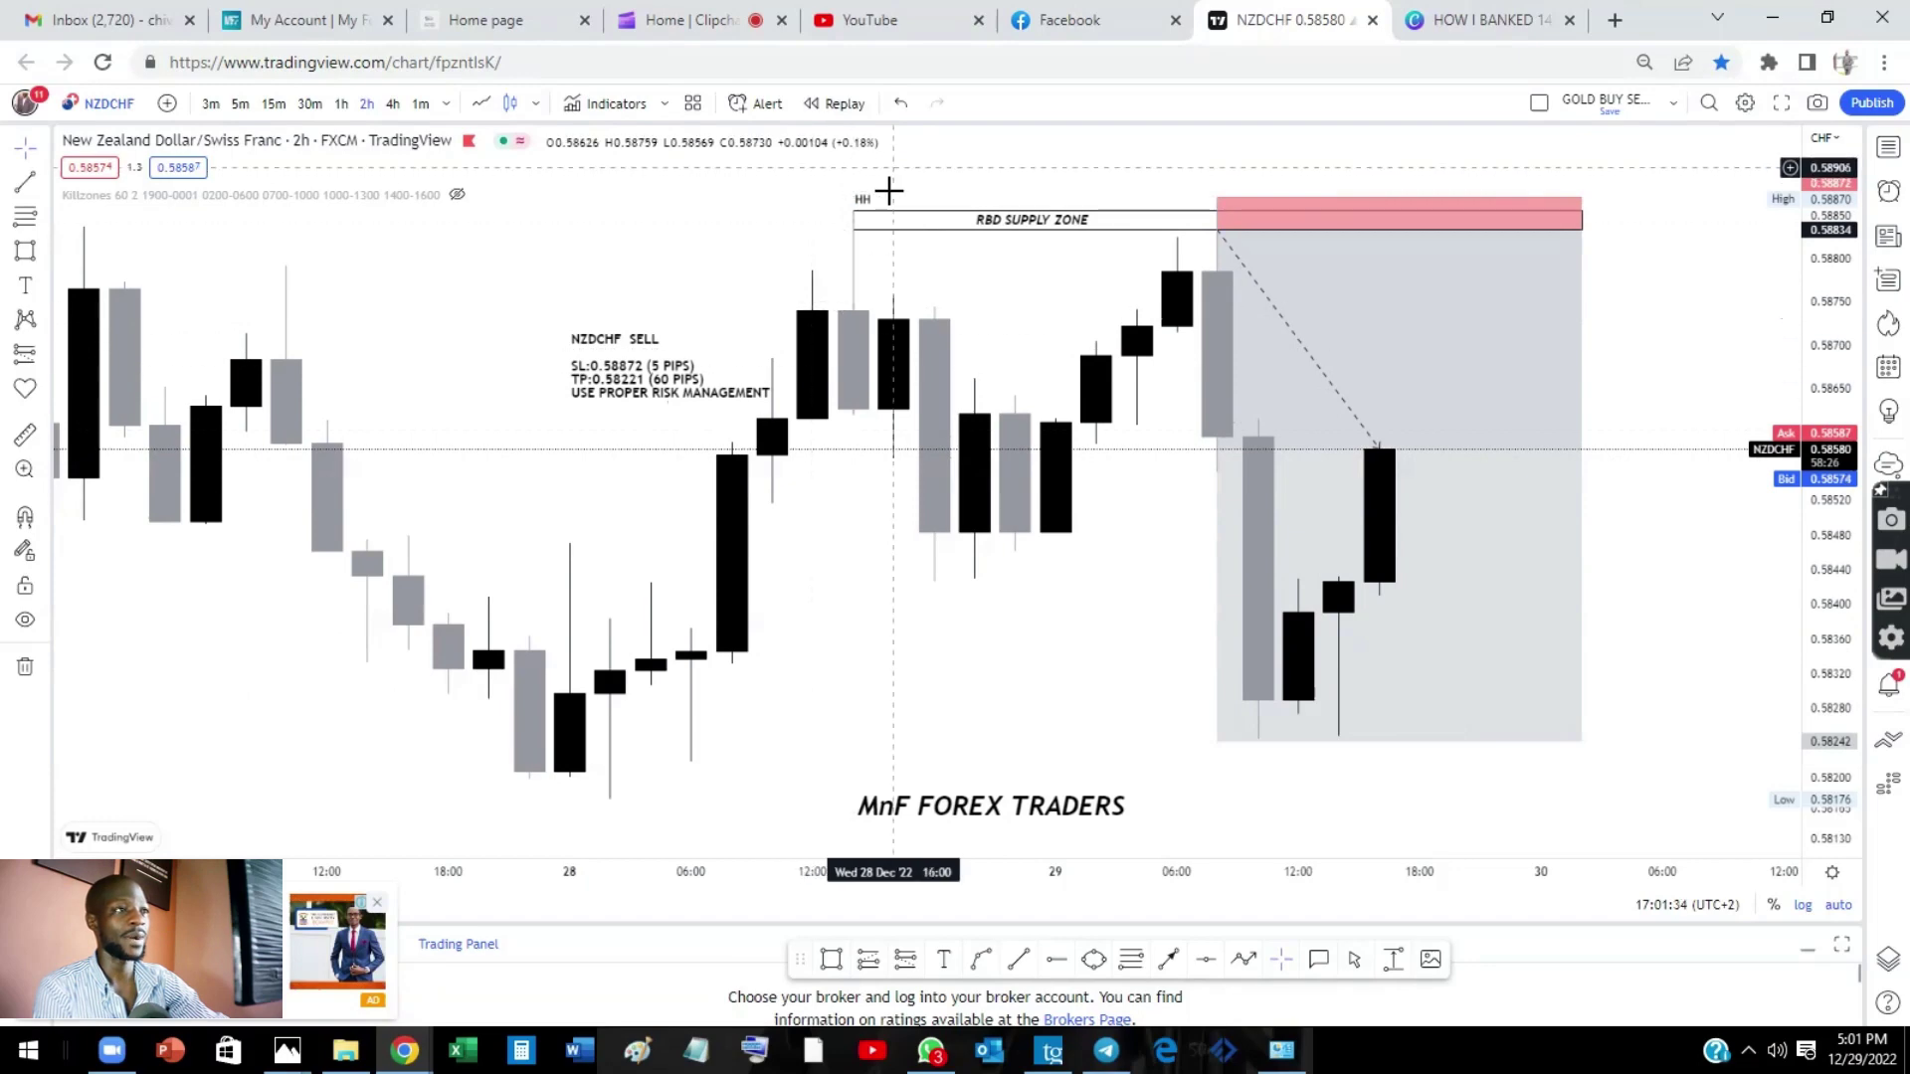
# Step: Switch NZDCHF to the 30-minute timeframe and frame the trade around the supply zone
pyautogui.click(310, 103)
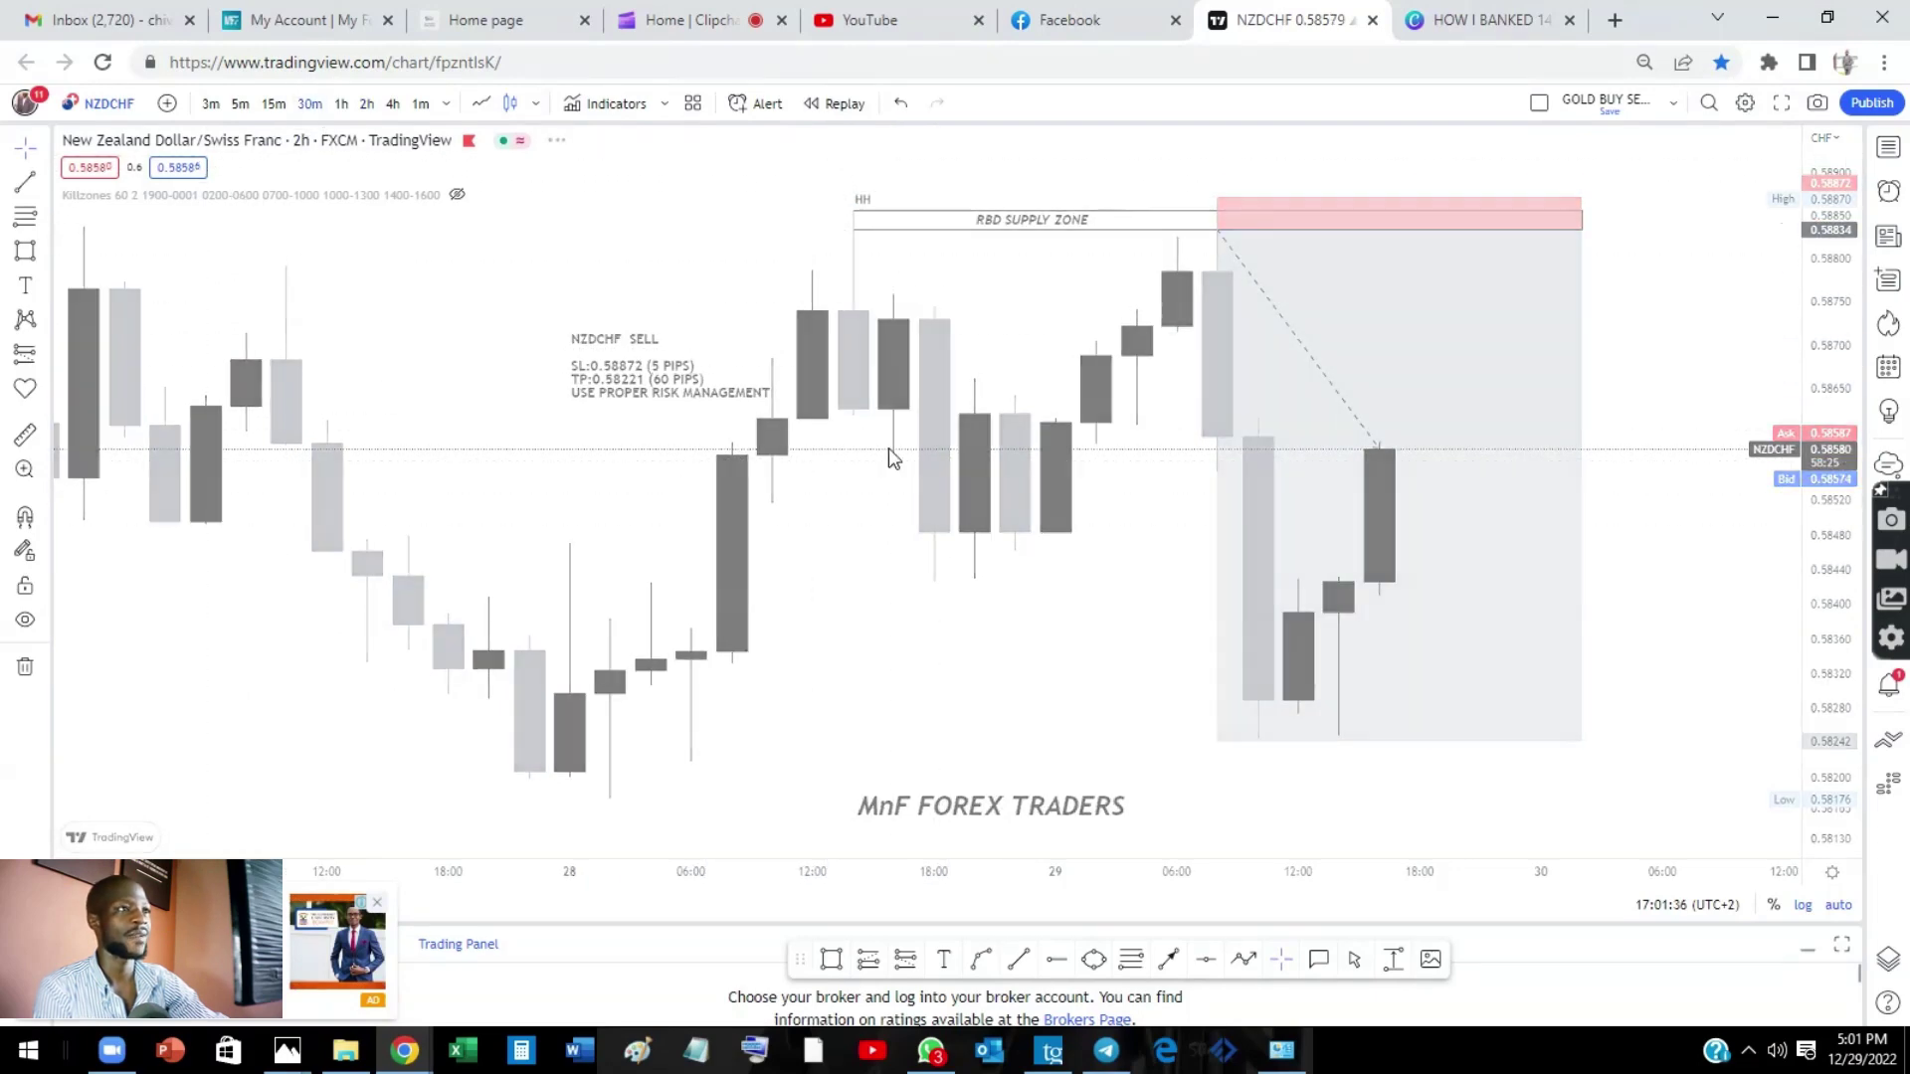
pyautogui.scroll(-5, 945, 557)
pyautogui.scroll(1, 899, 567)
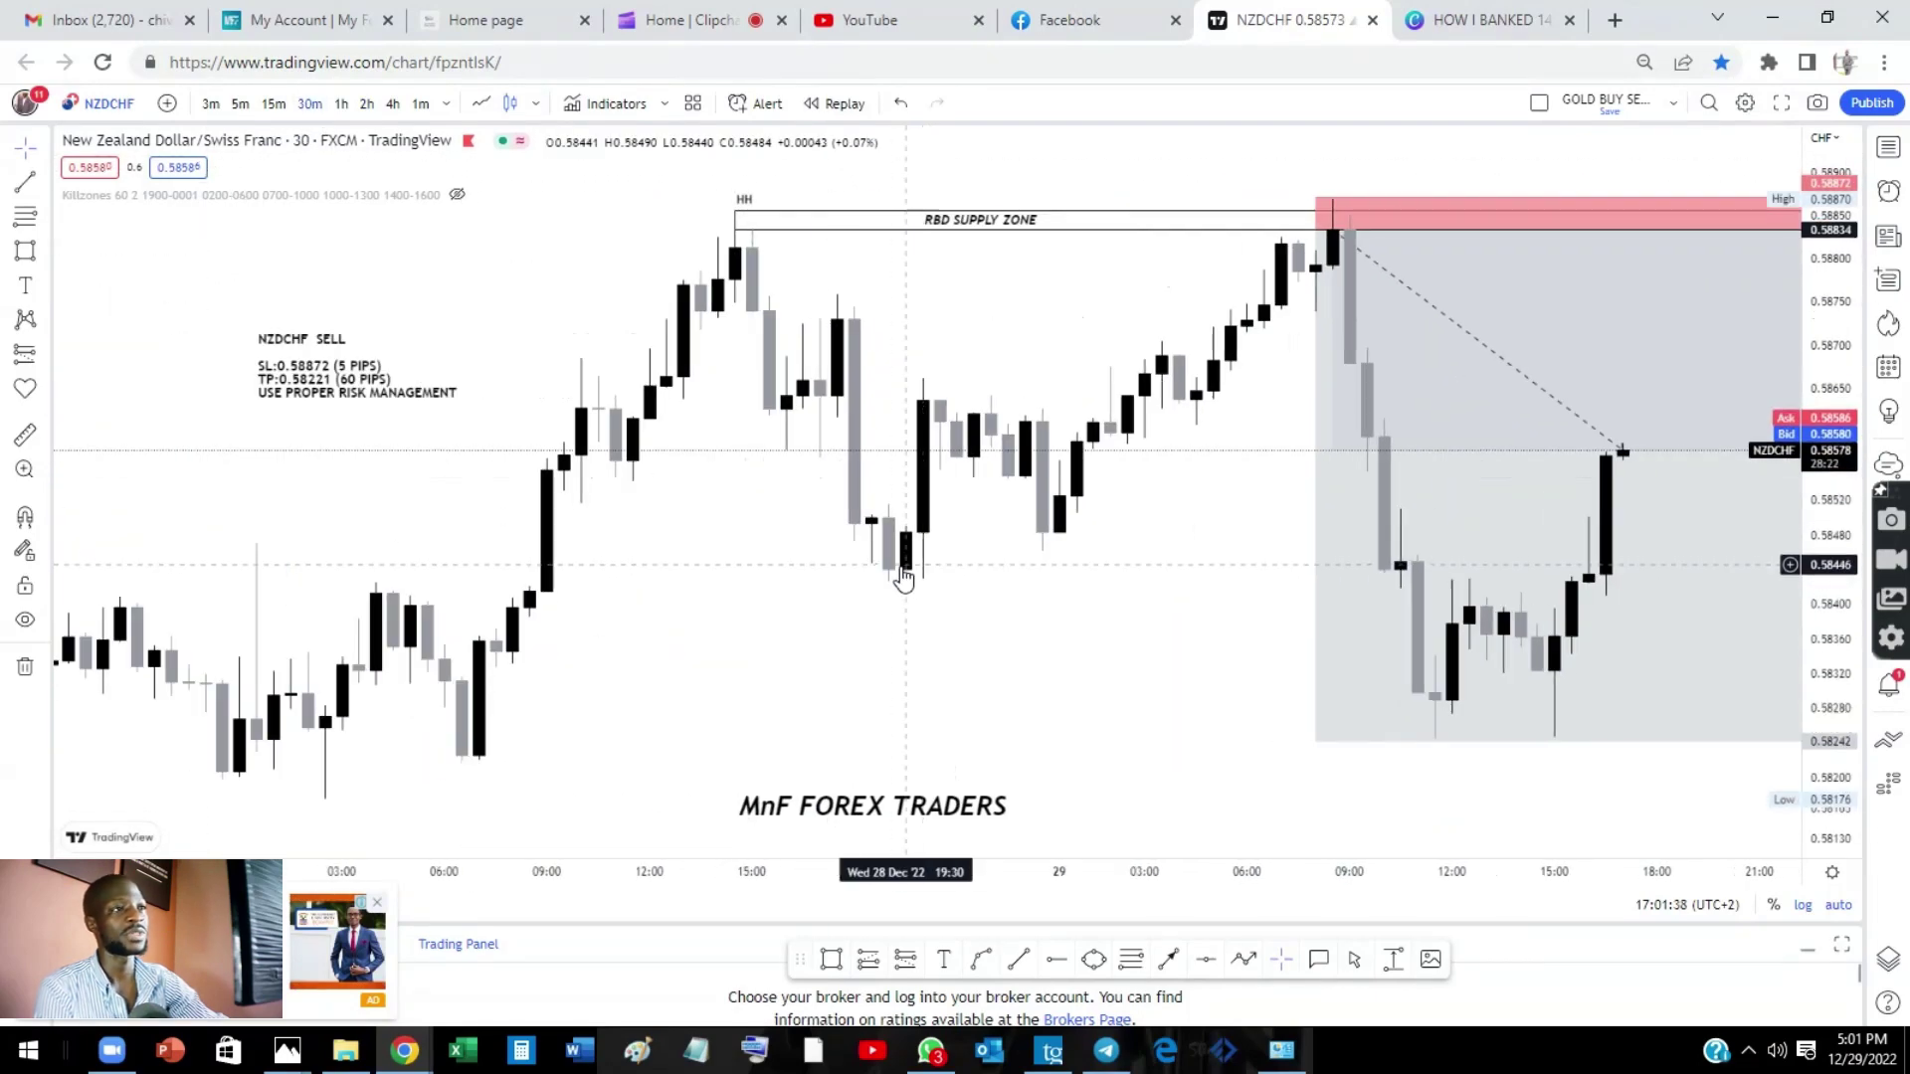
pyautogui.scroll(-1, 904, 537)
pyautogui.moveTo(1155, 639); pyautogui.dragTo(1028, 622)
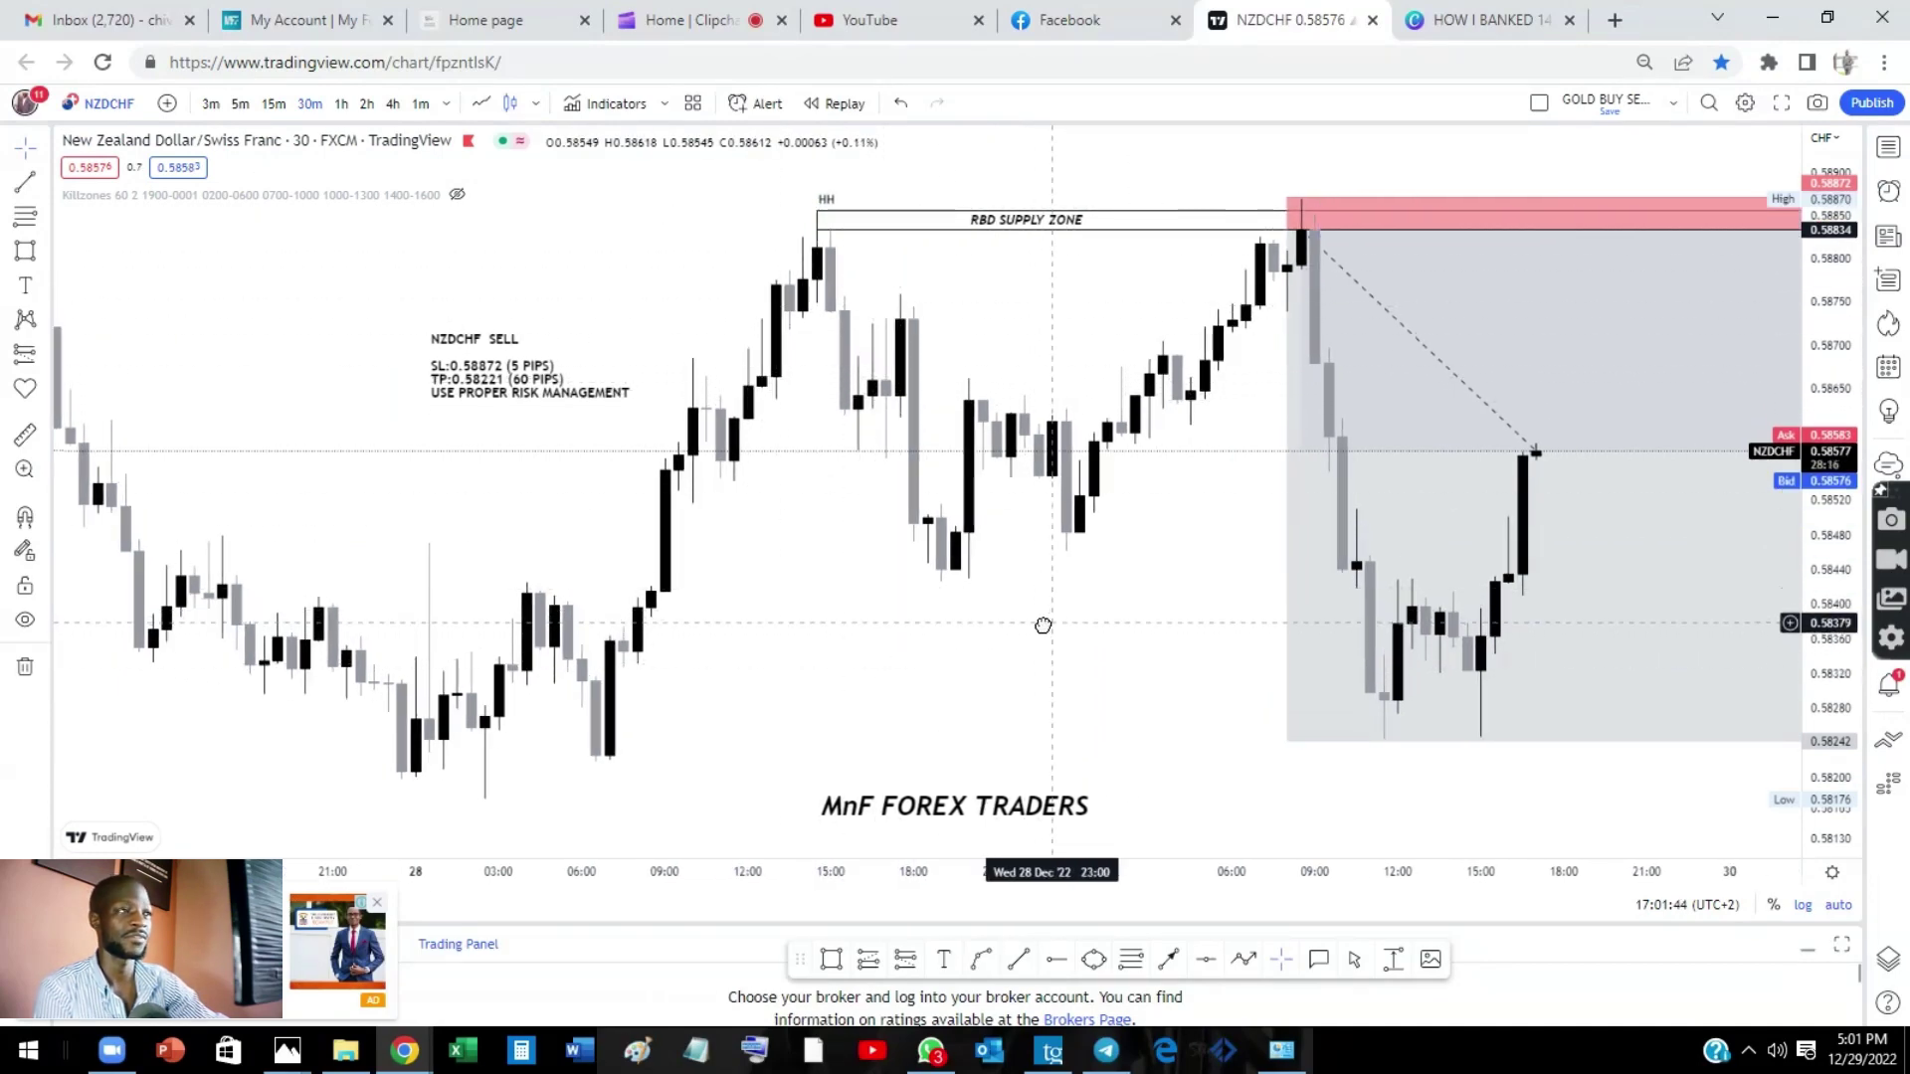
pyautogui.moveTo(1043, 626); pyautogui.dragTo(917, 607)
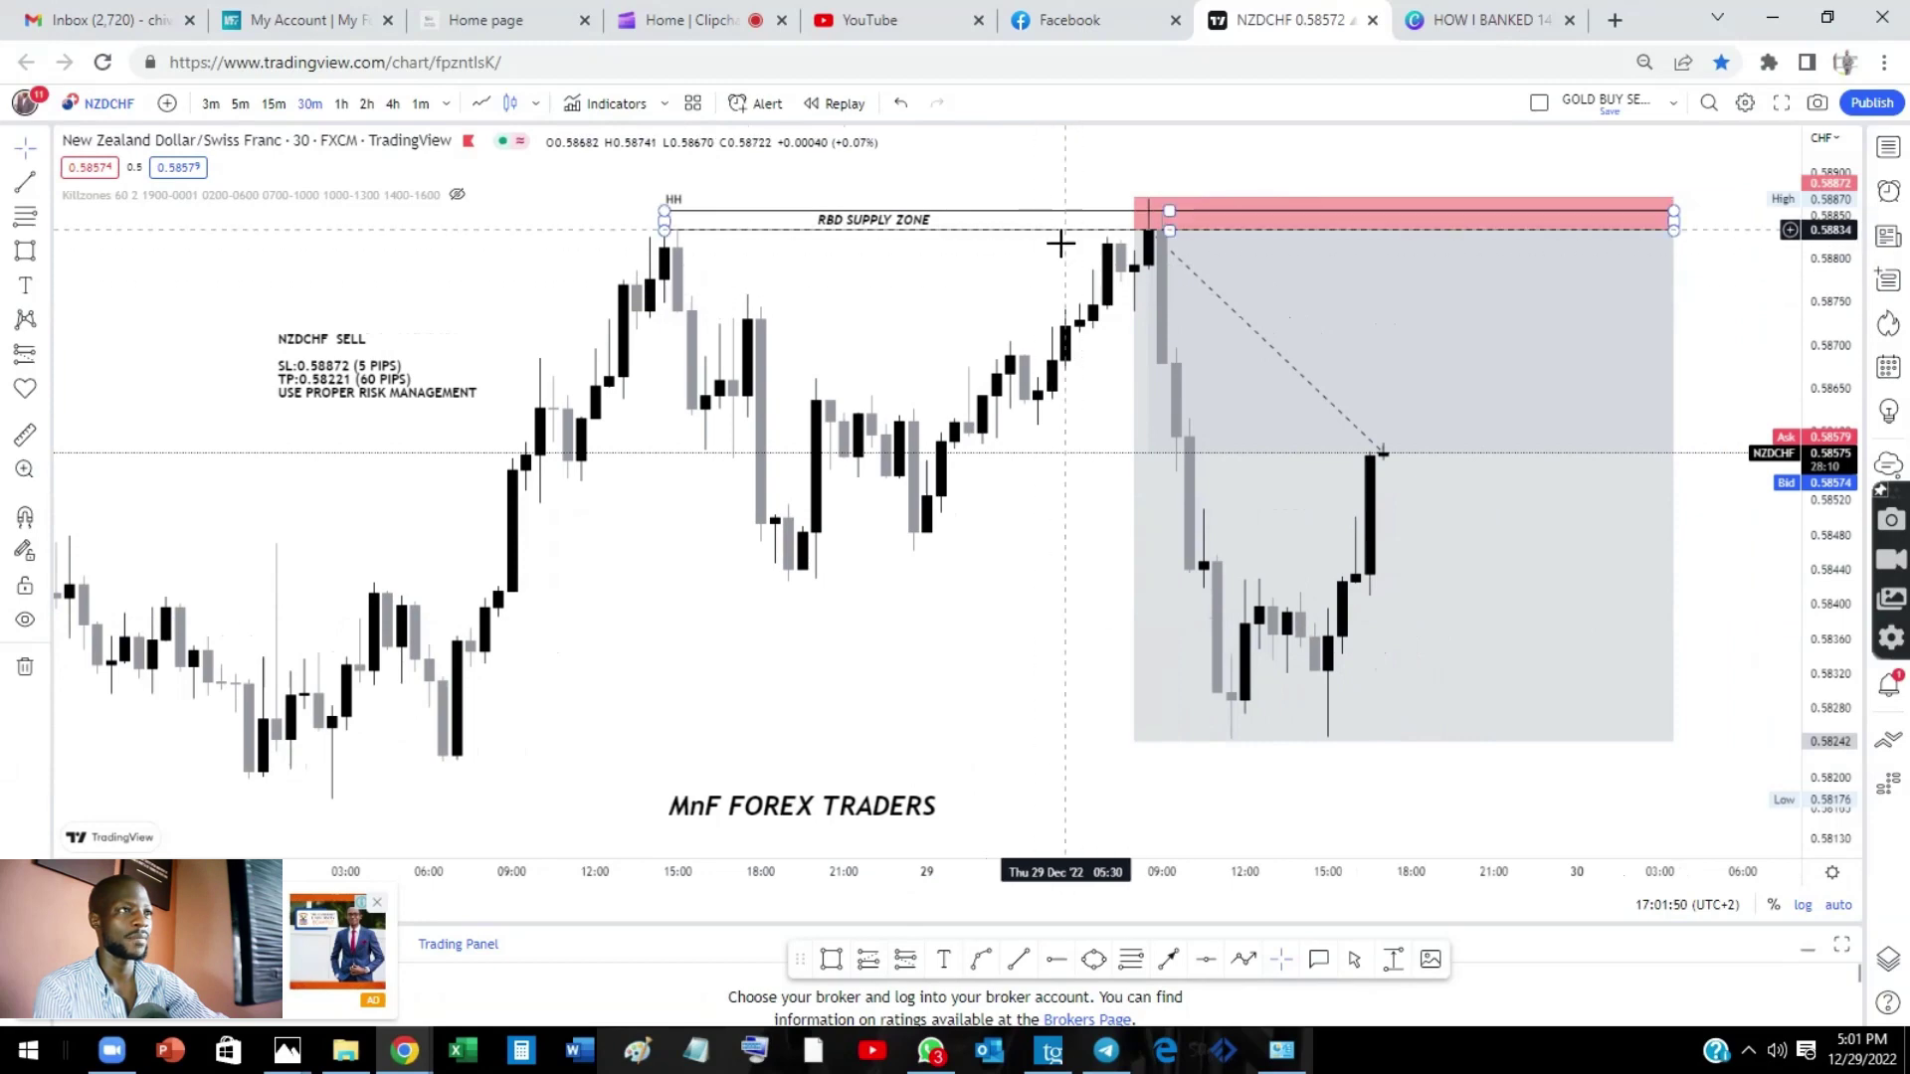
# Step: Select the short position drawing to show its price labels and stats down to the target
pyautogui.click(1140, 221)
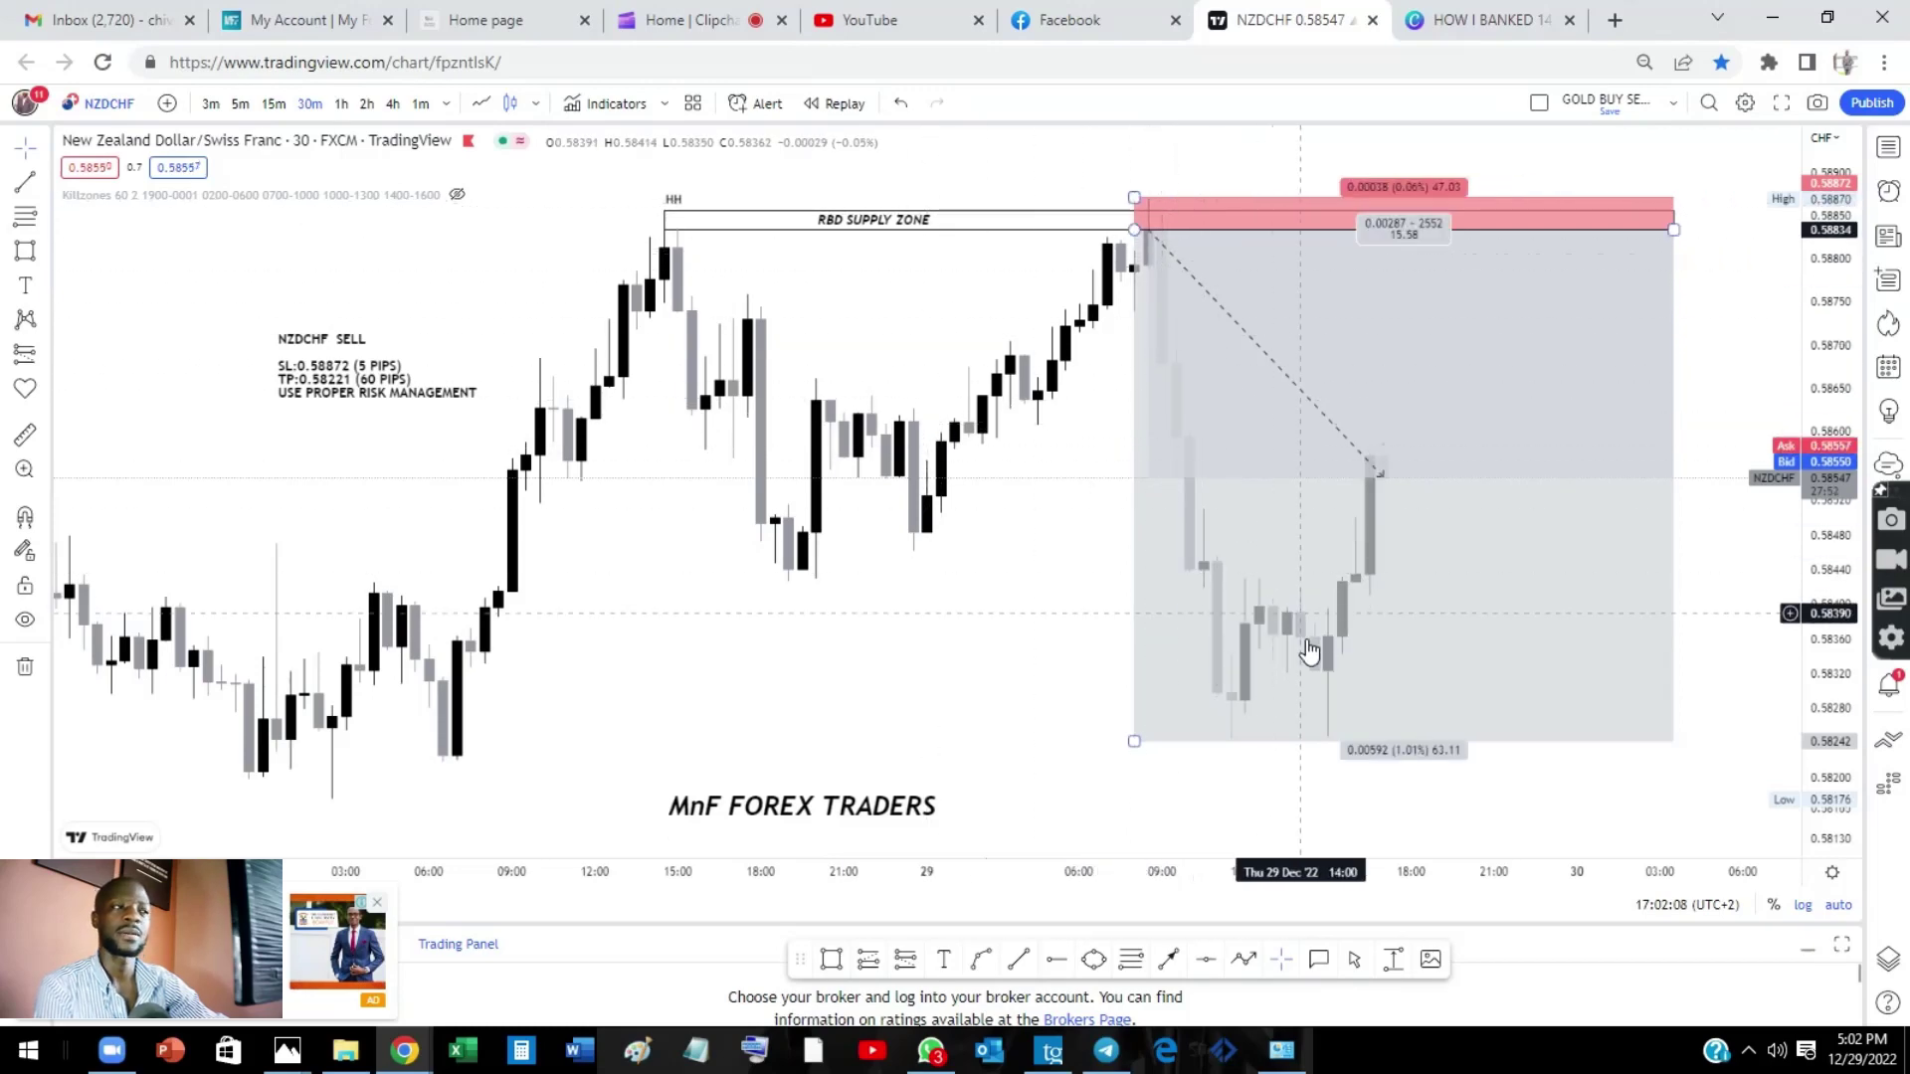
pyautogui.scroll(2, 1019, 691)
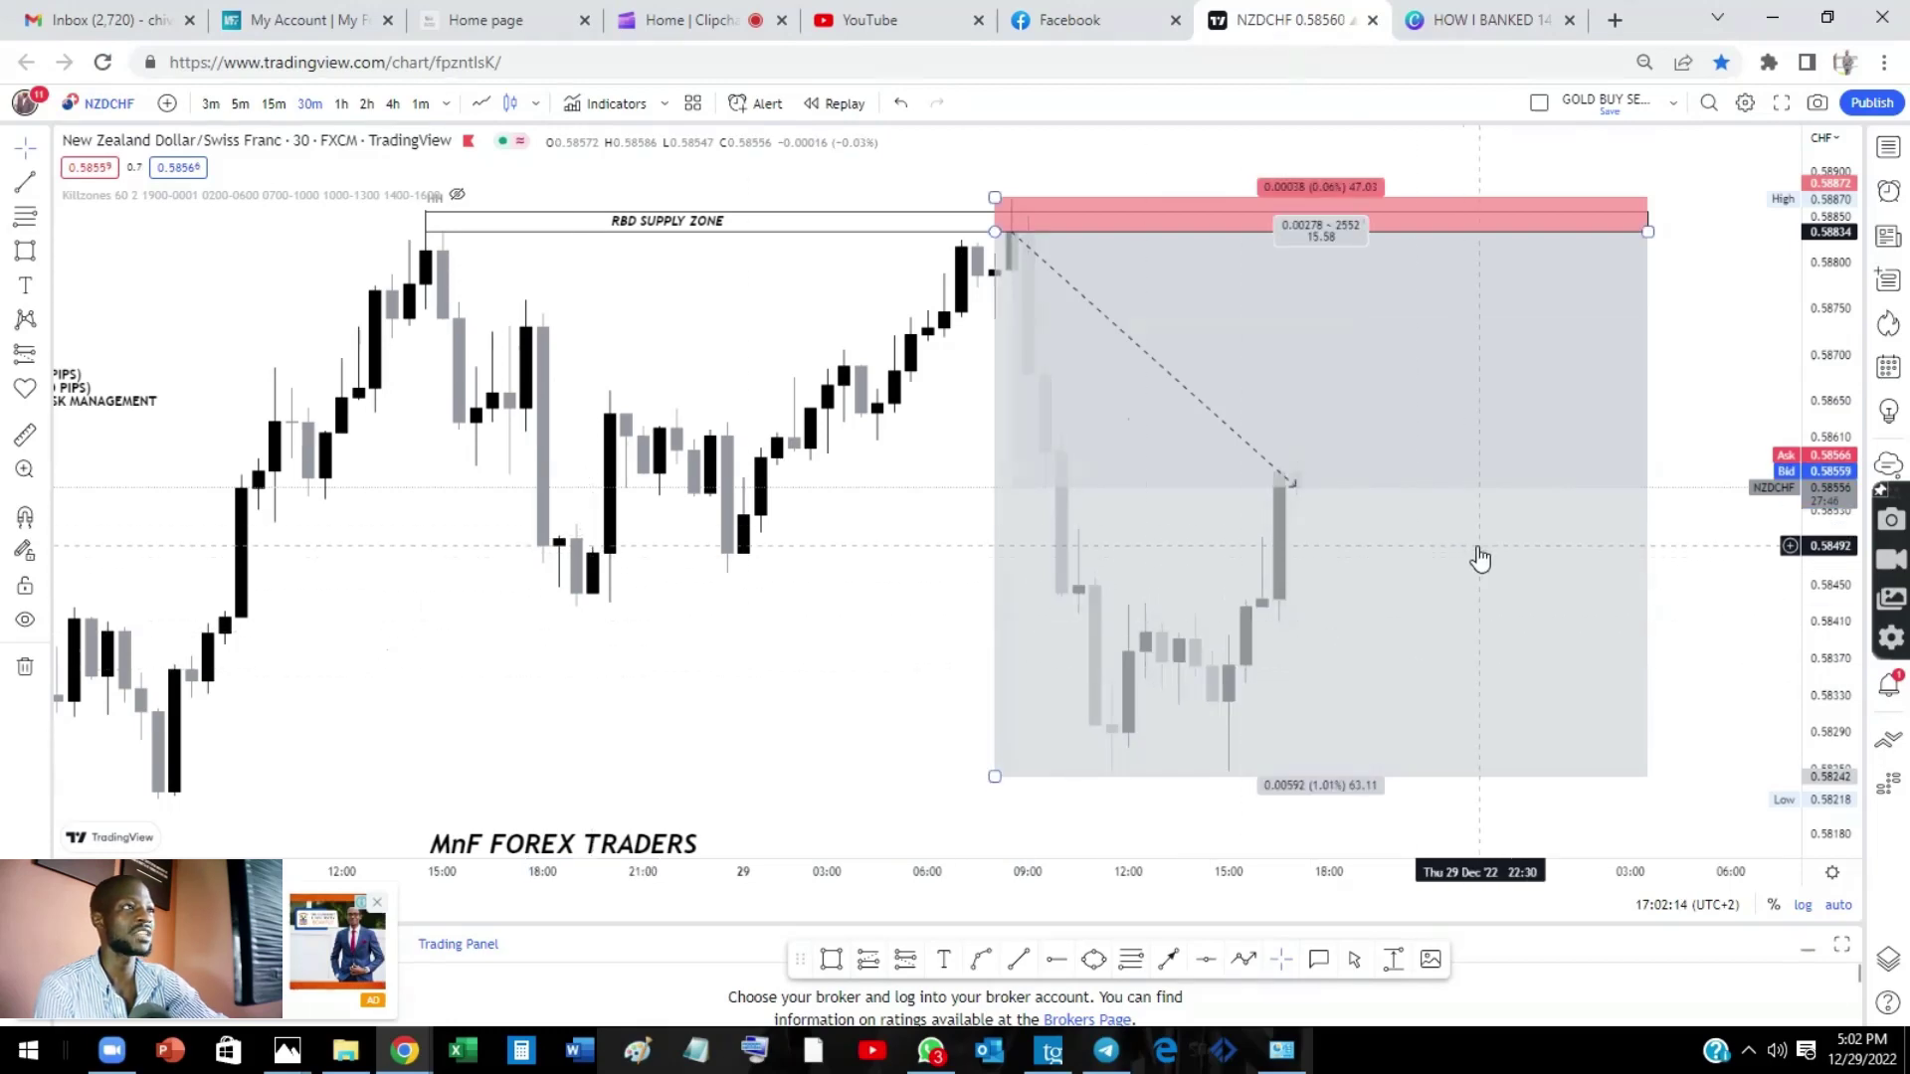
pyautogui.scroll(-2, 640, 541)
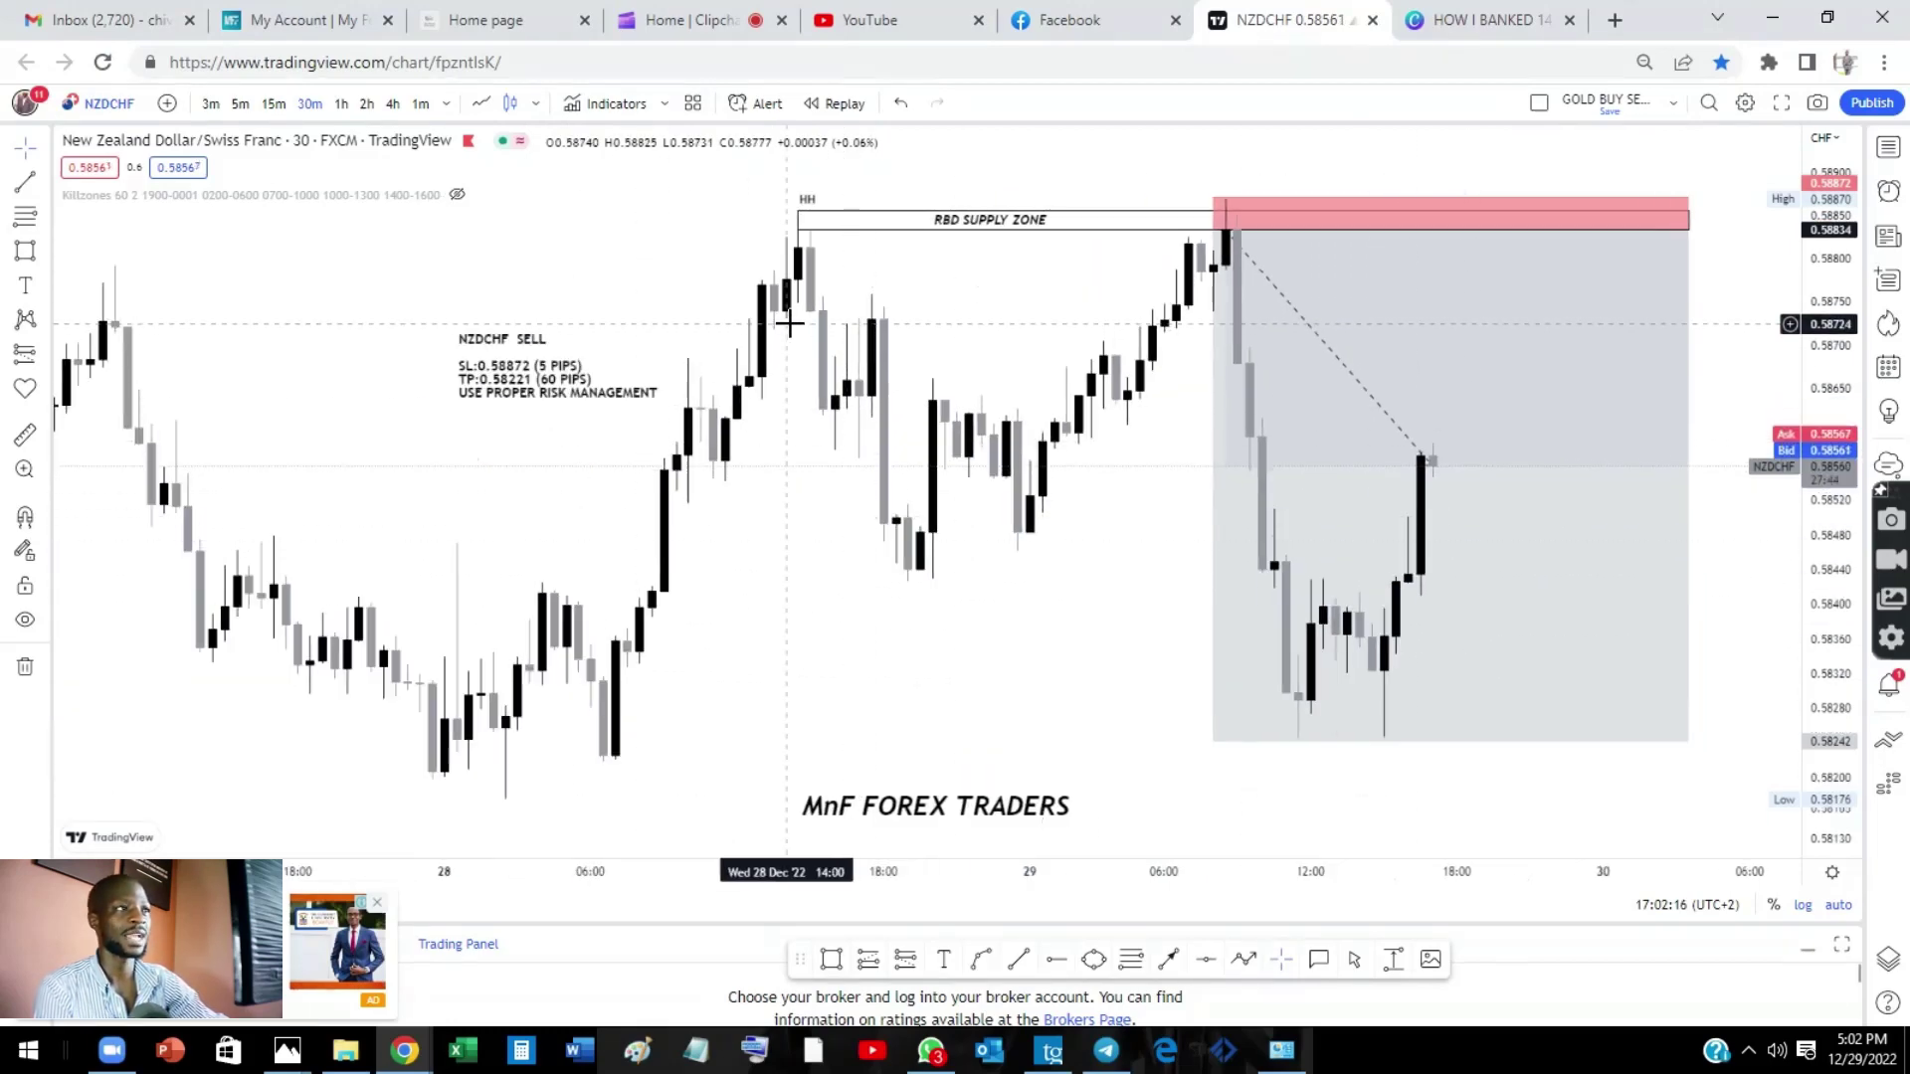
pyautogui.scroll(1, 1271, 559)
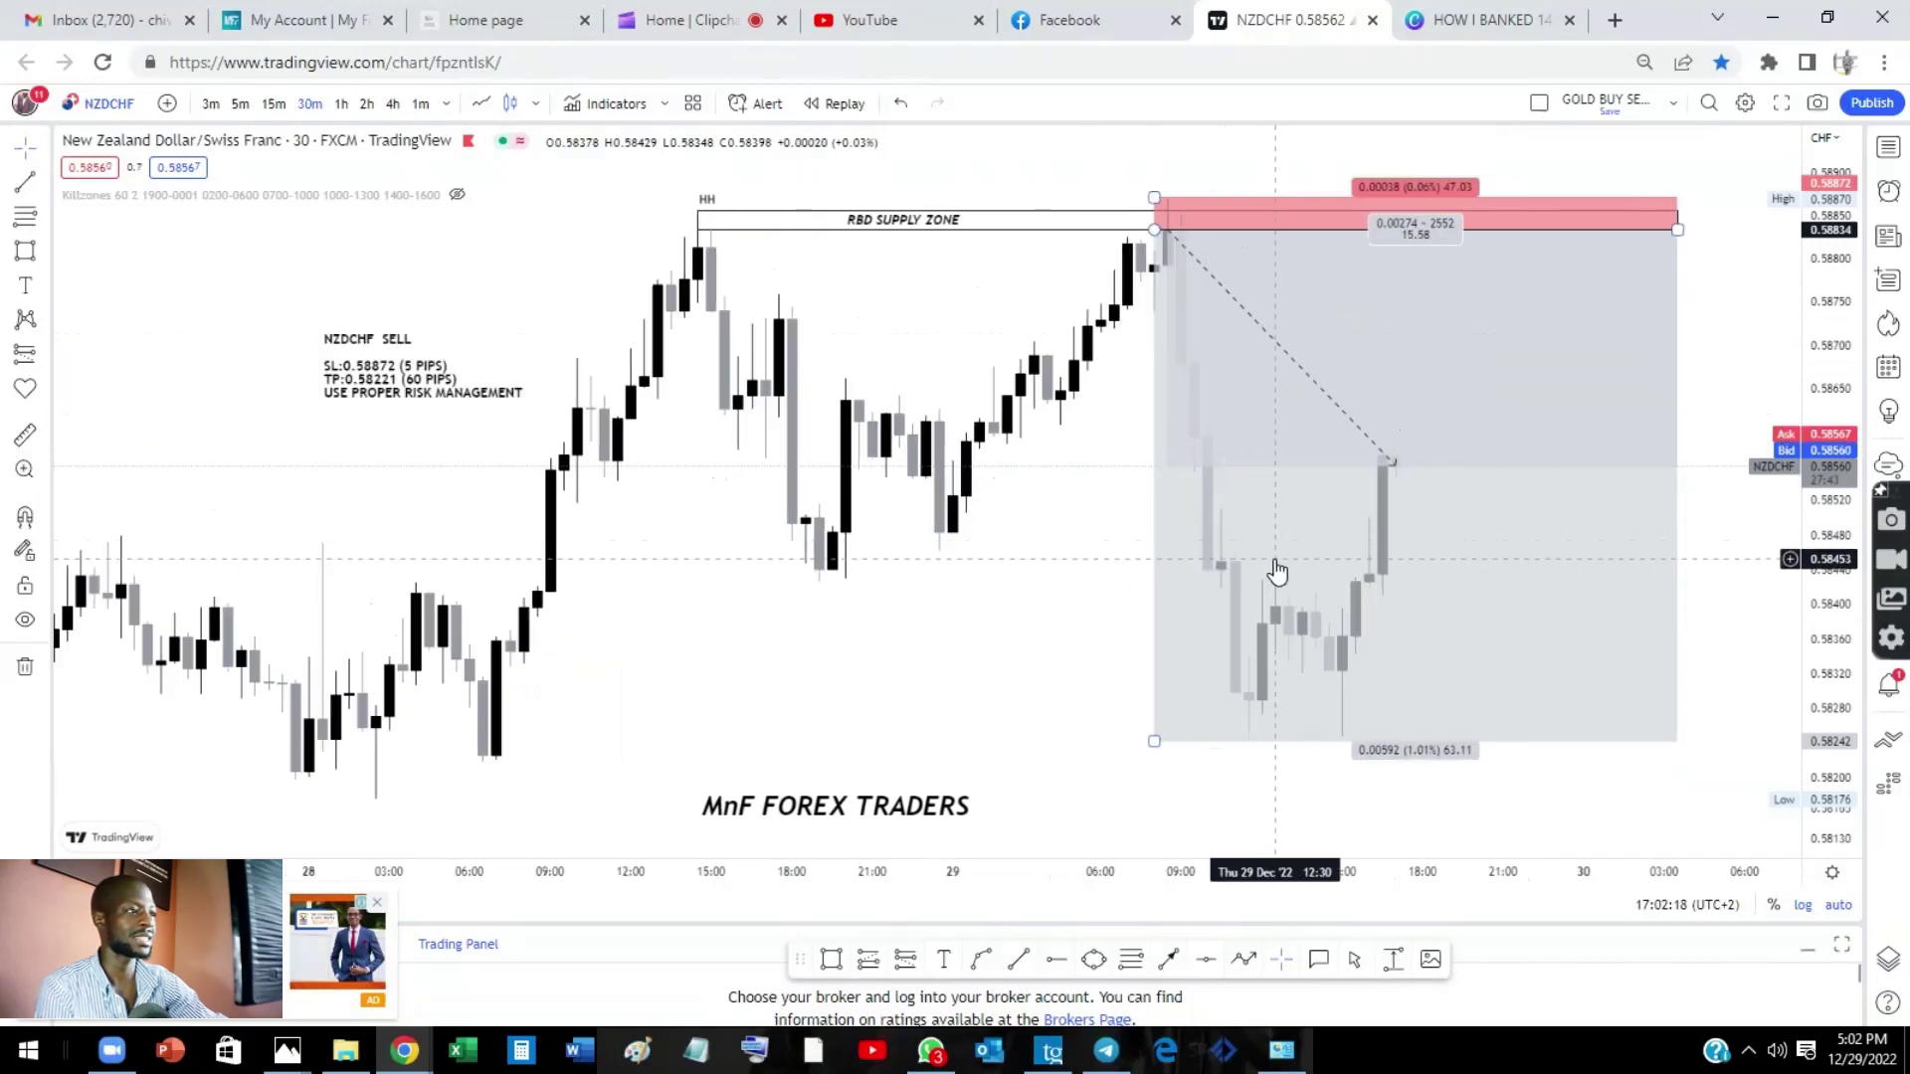
pyautogui.scroll(2, 1144, 656)
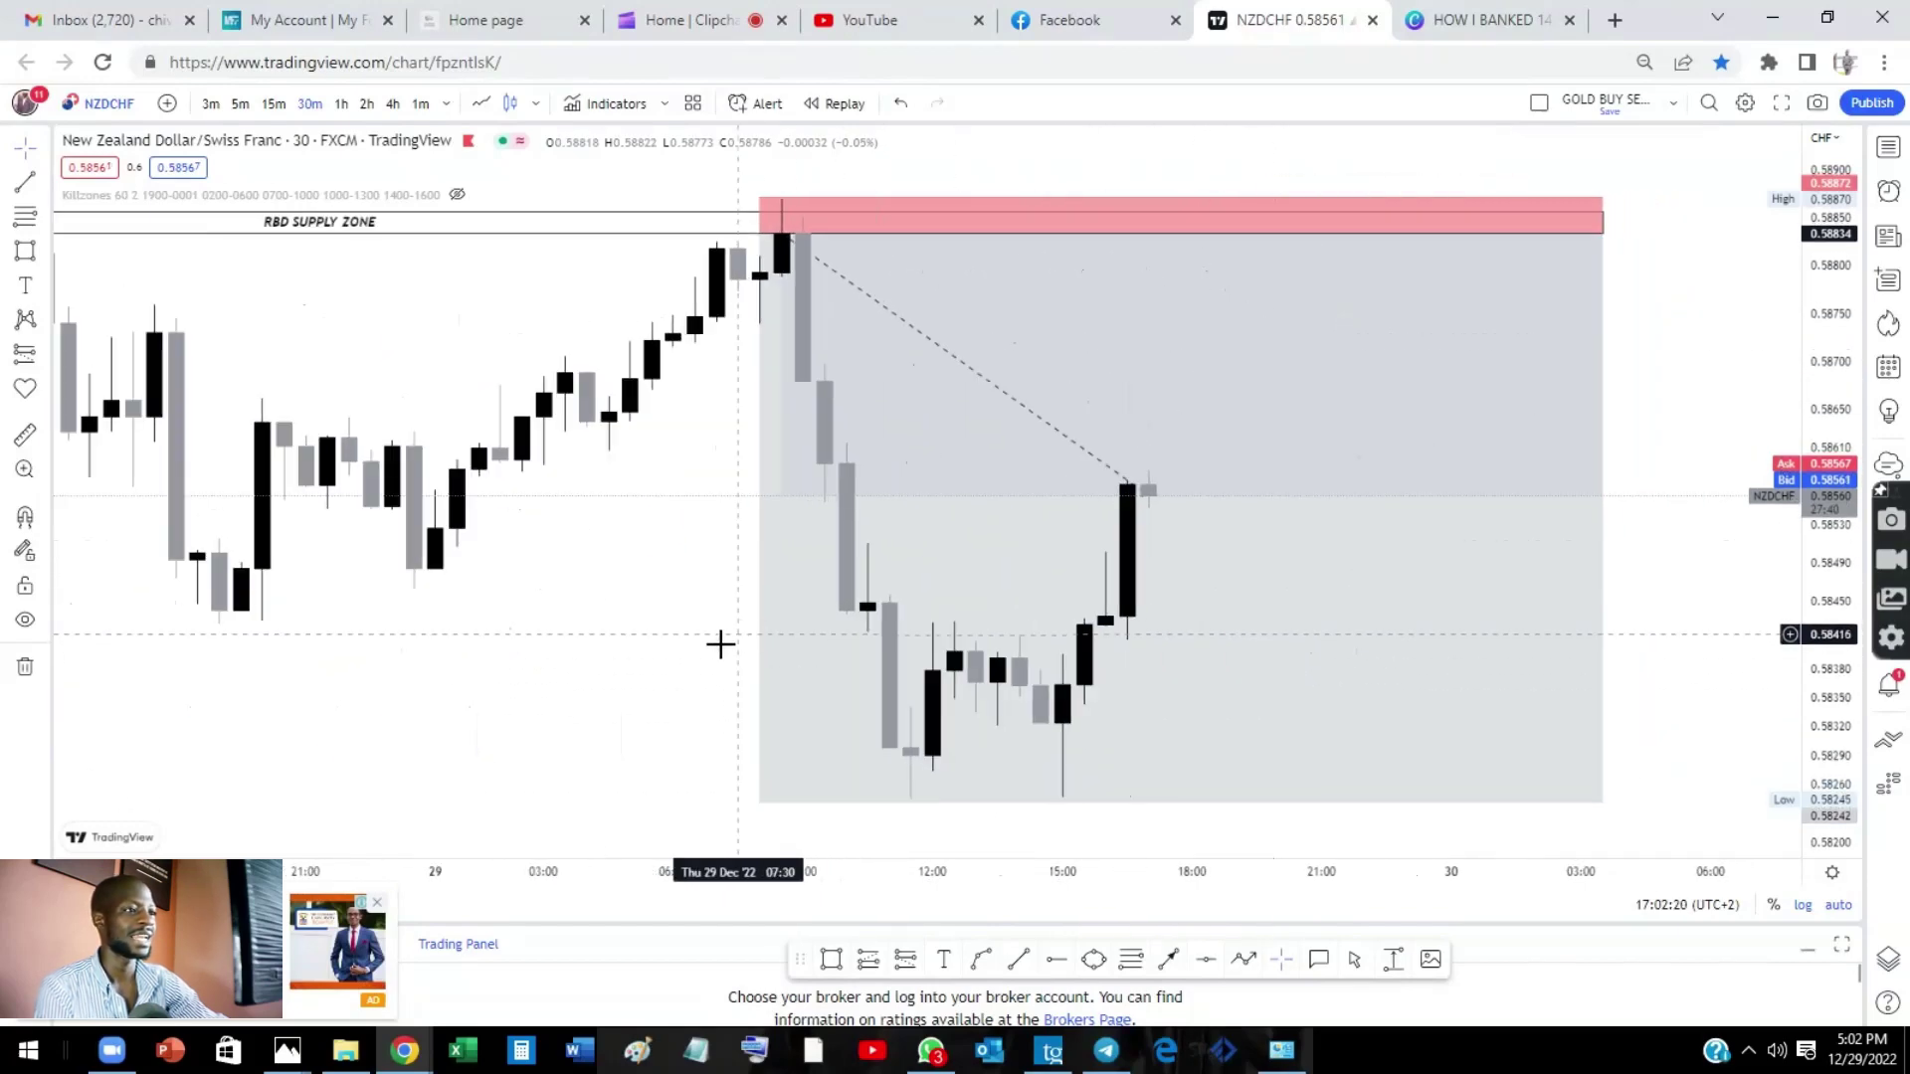
pyautogui.click(884, 796)
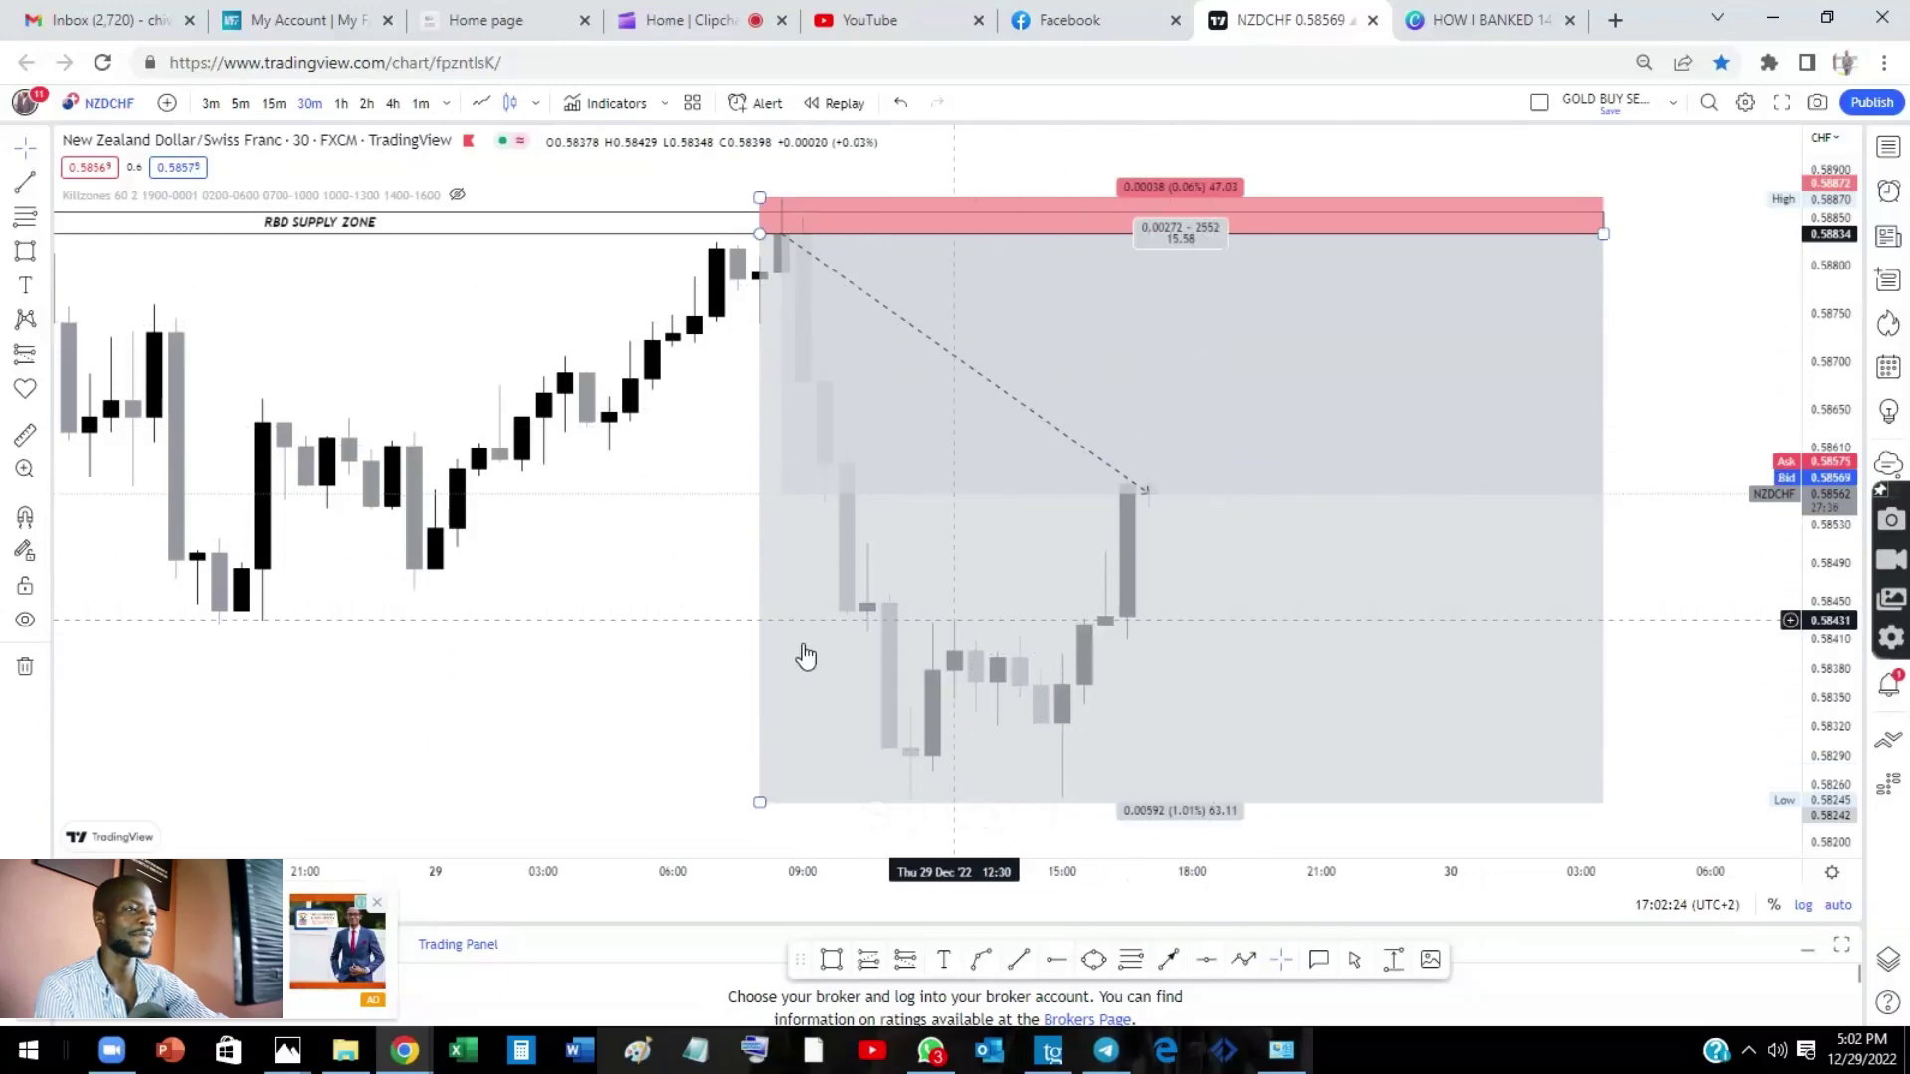
pyautogui.scroll(-3, 786, 662)
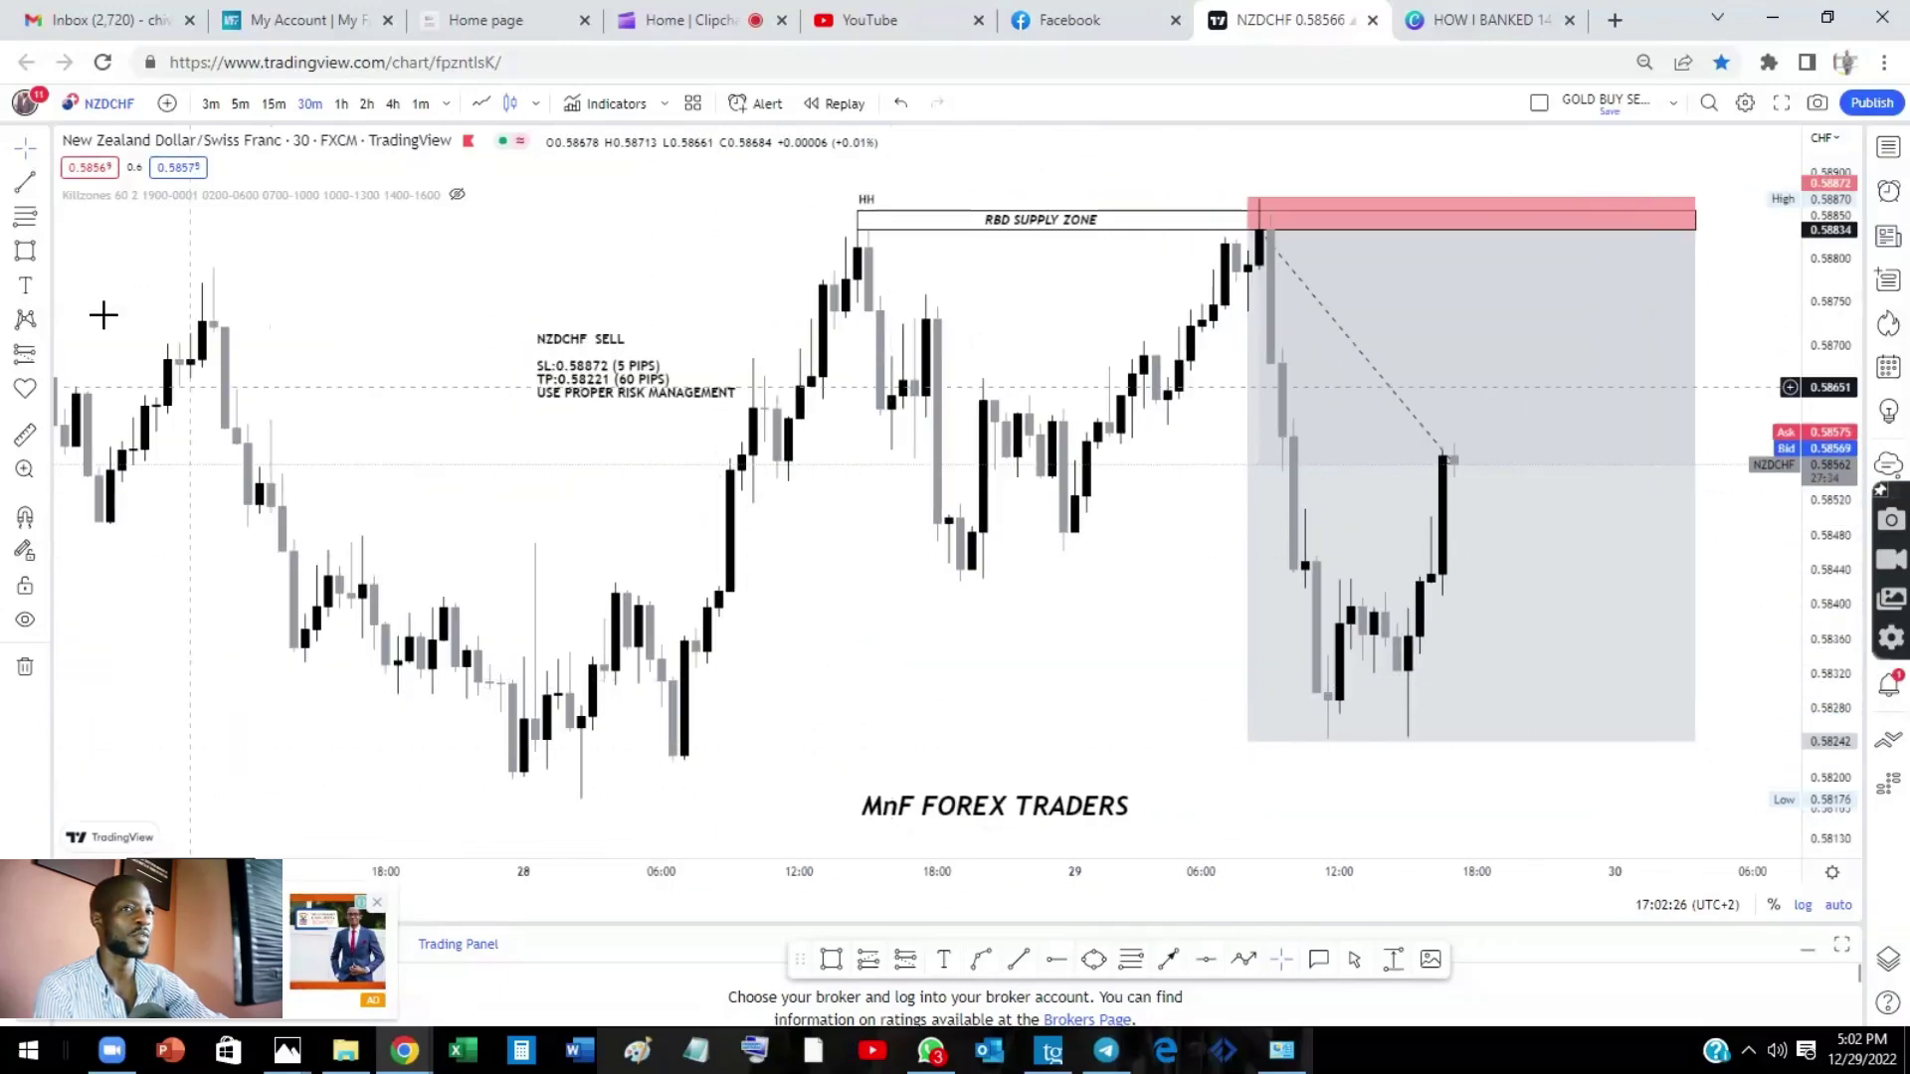
pyautogui.click(25, 250)
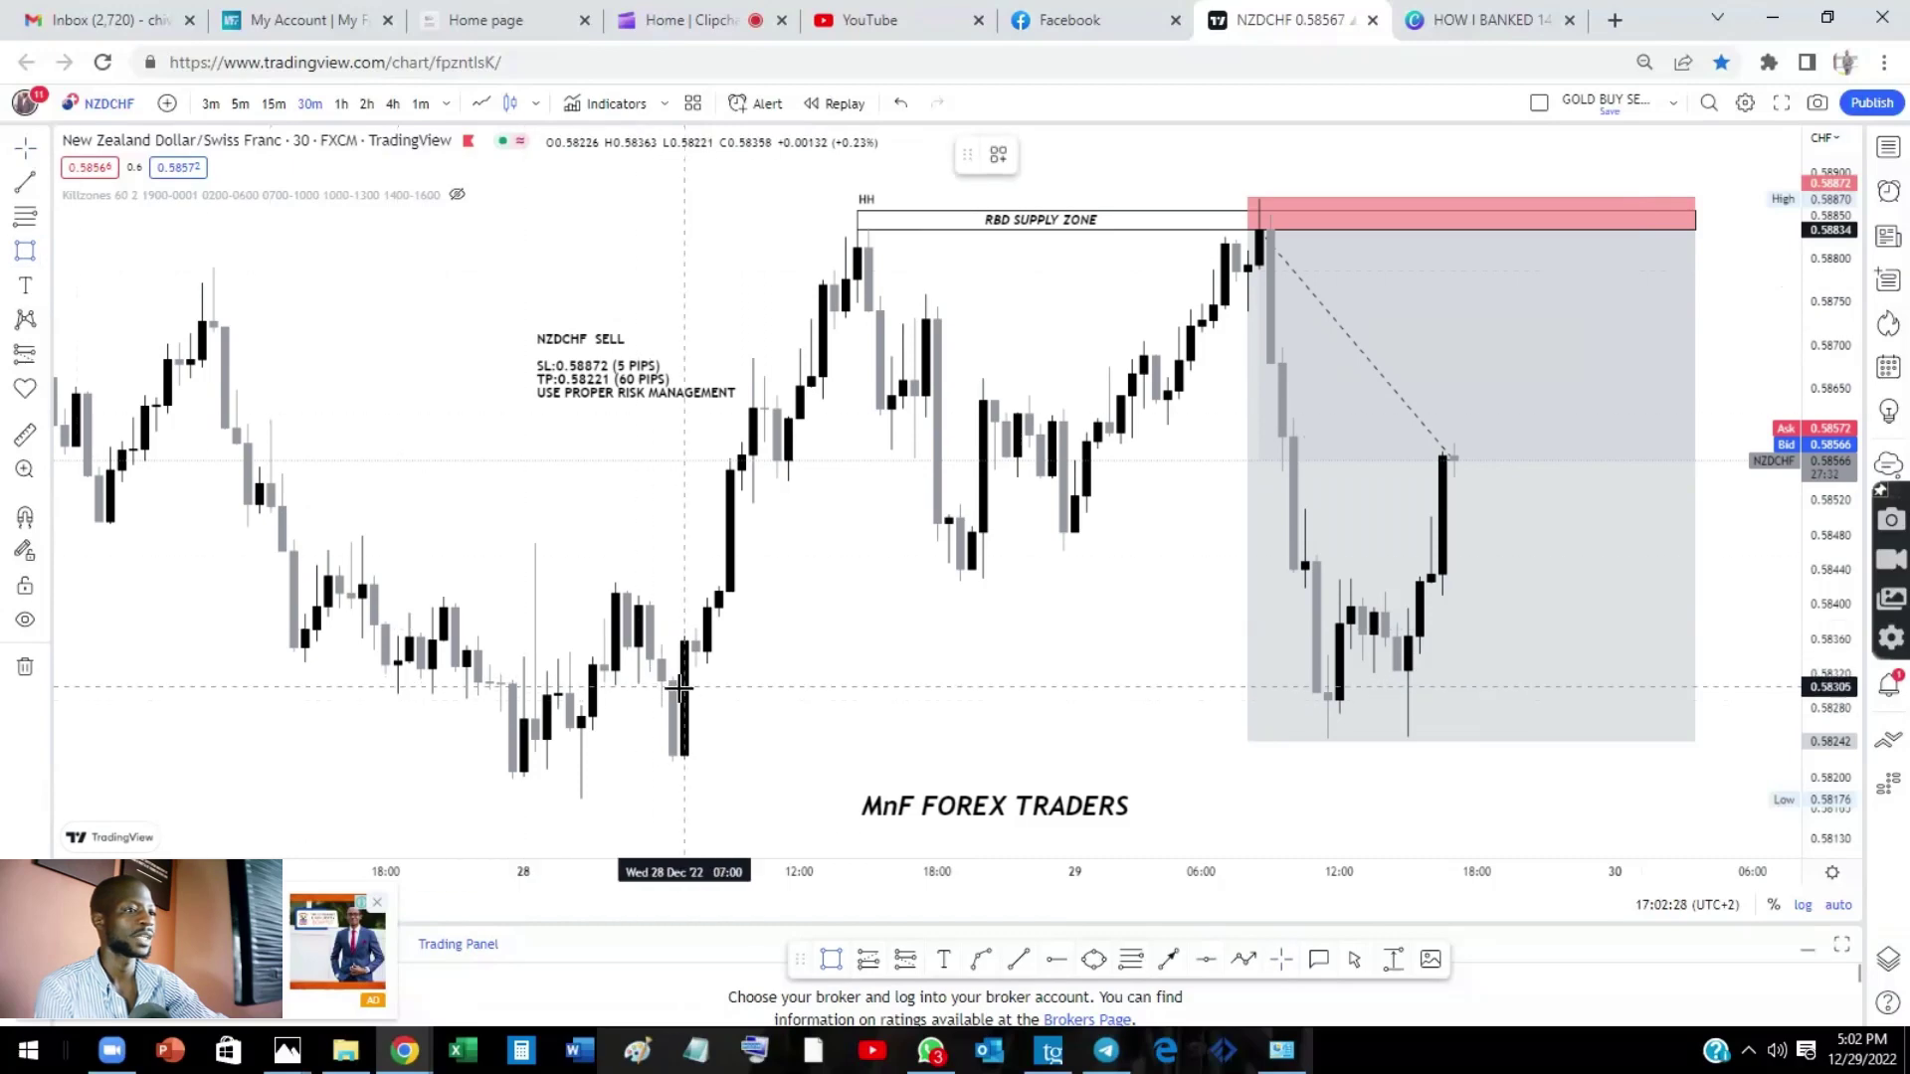
pyautogui.moveTo(652, 687)
pyautogui.mouseDown()
pyautogui.moveTo(733, 772)
pyautogui.moveTo(961, 754)
pyautogui.moveTo(1004, 701)
pyautogui.moveTo(896, 746)
pyautogui.moveTo(1040, 758)
pyautogui.moveTo(1046, 727)
pyautogui.moveTo(1703, 706)
pyautogui.mouseUp()
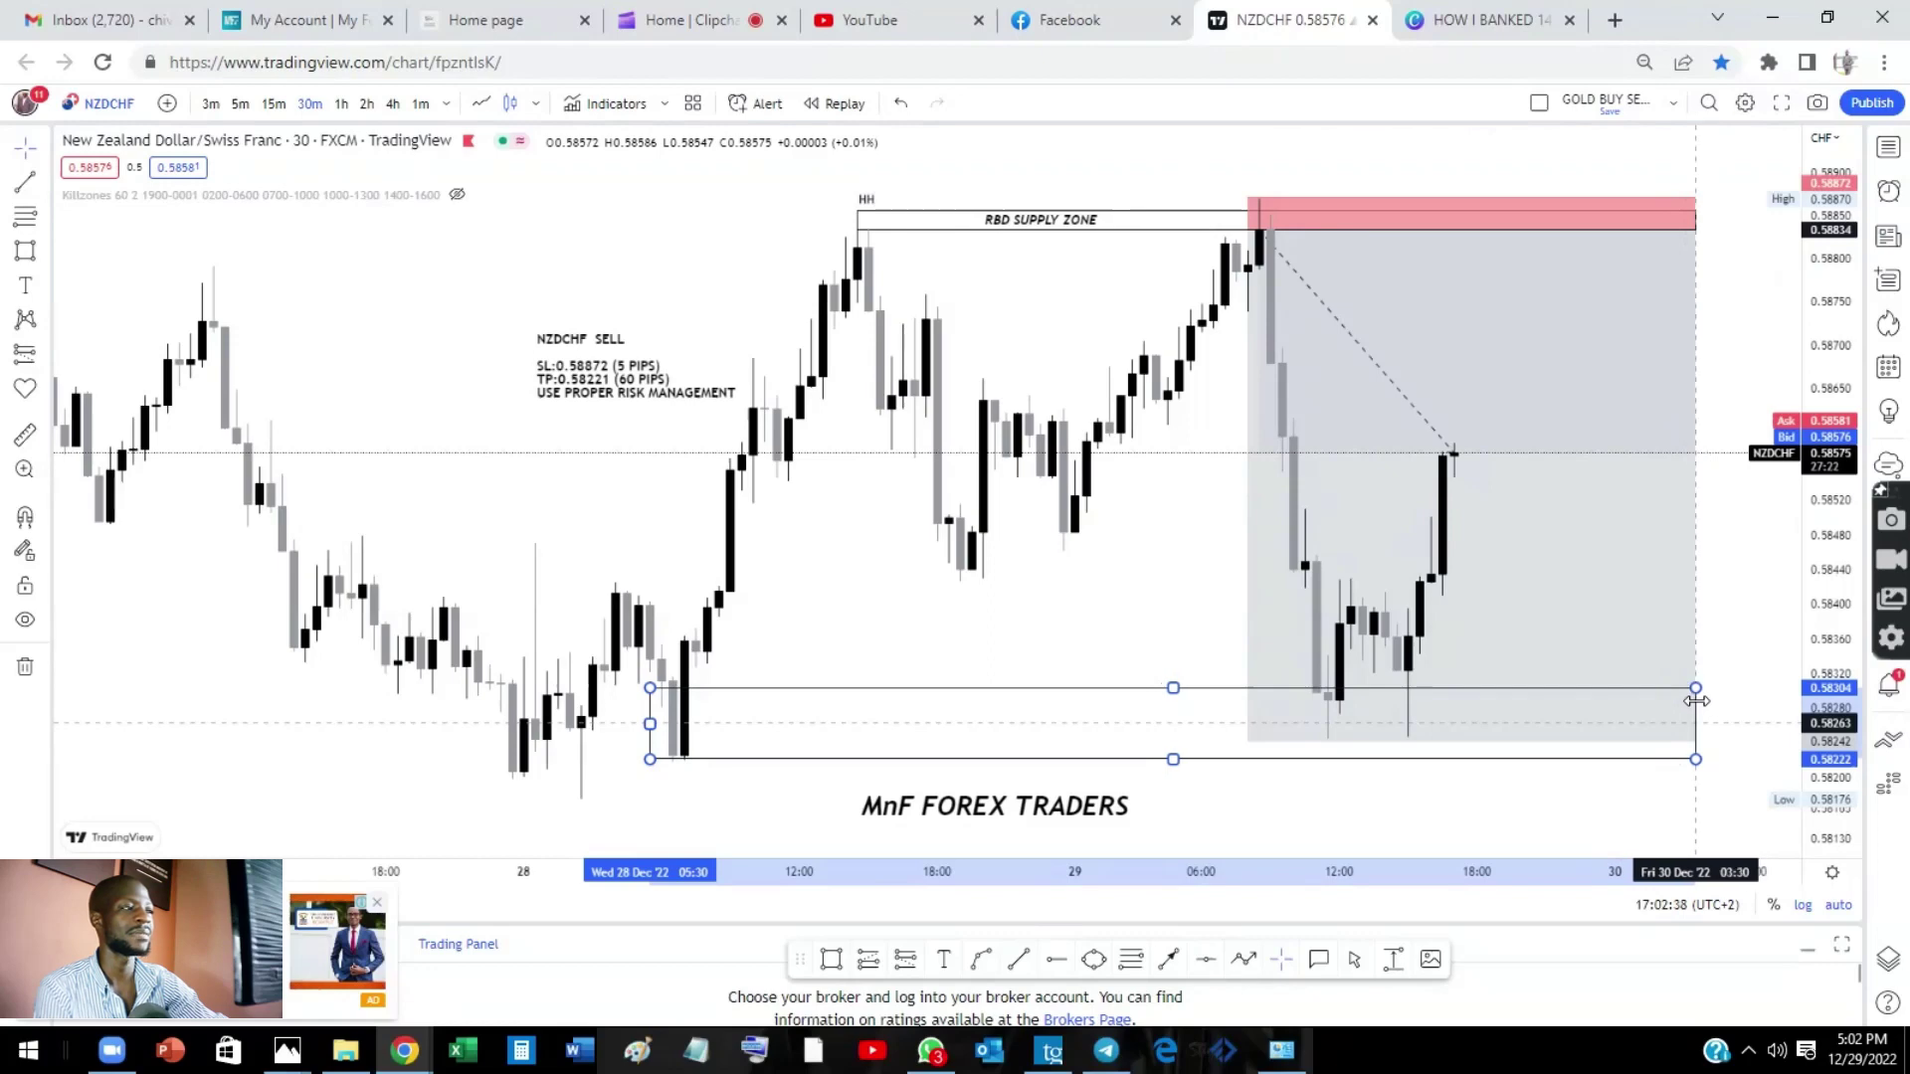
pyautogui.click(716, 750)
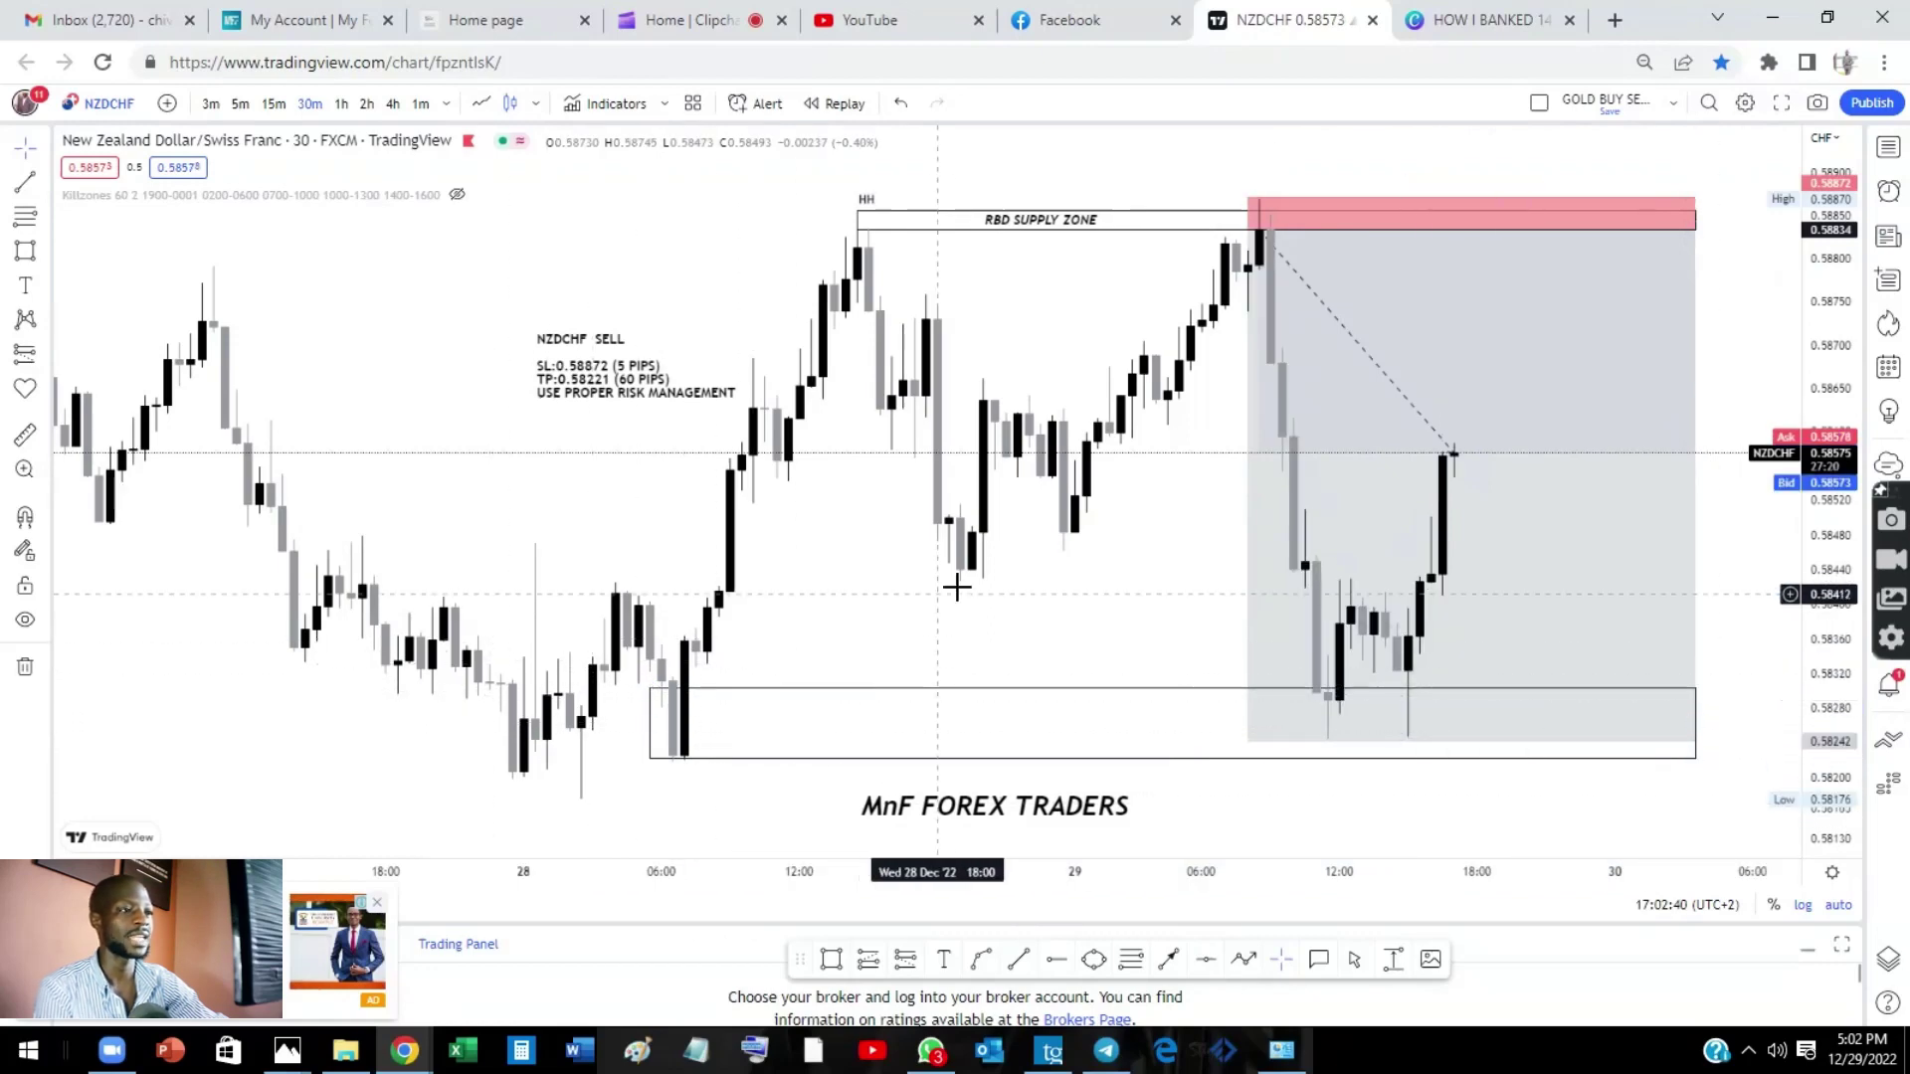
pyautogui.scroll(-1, 960, 587)
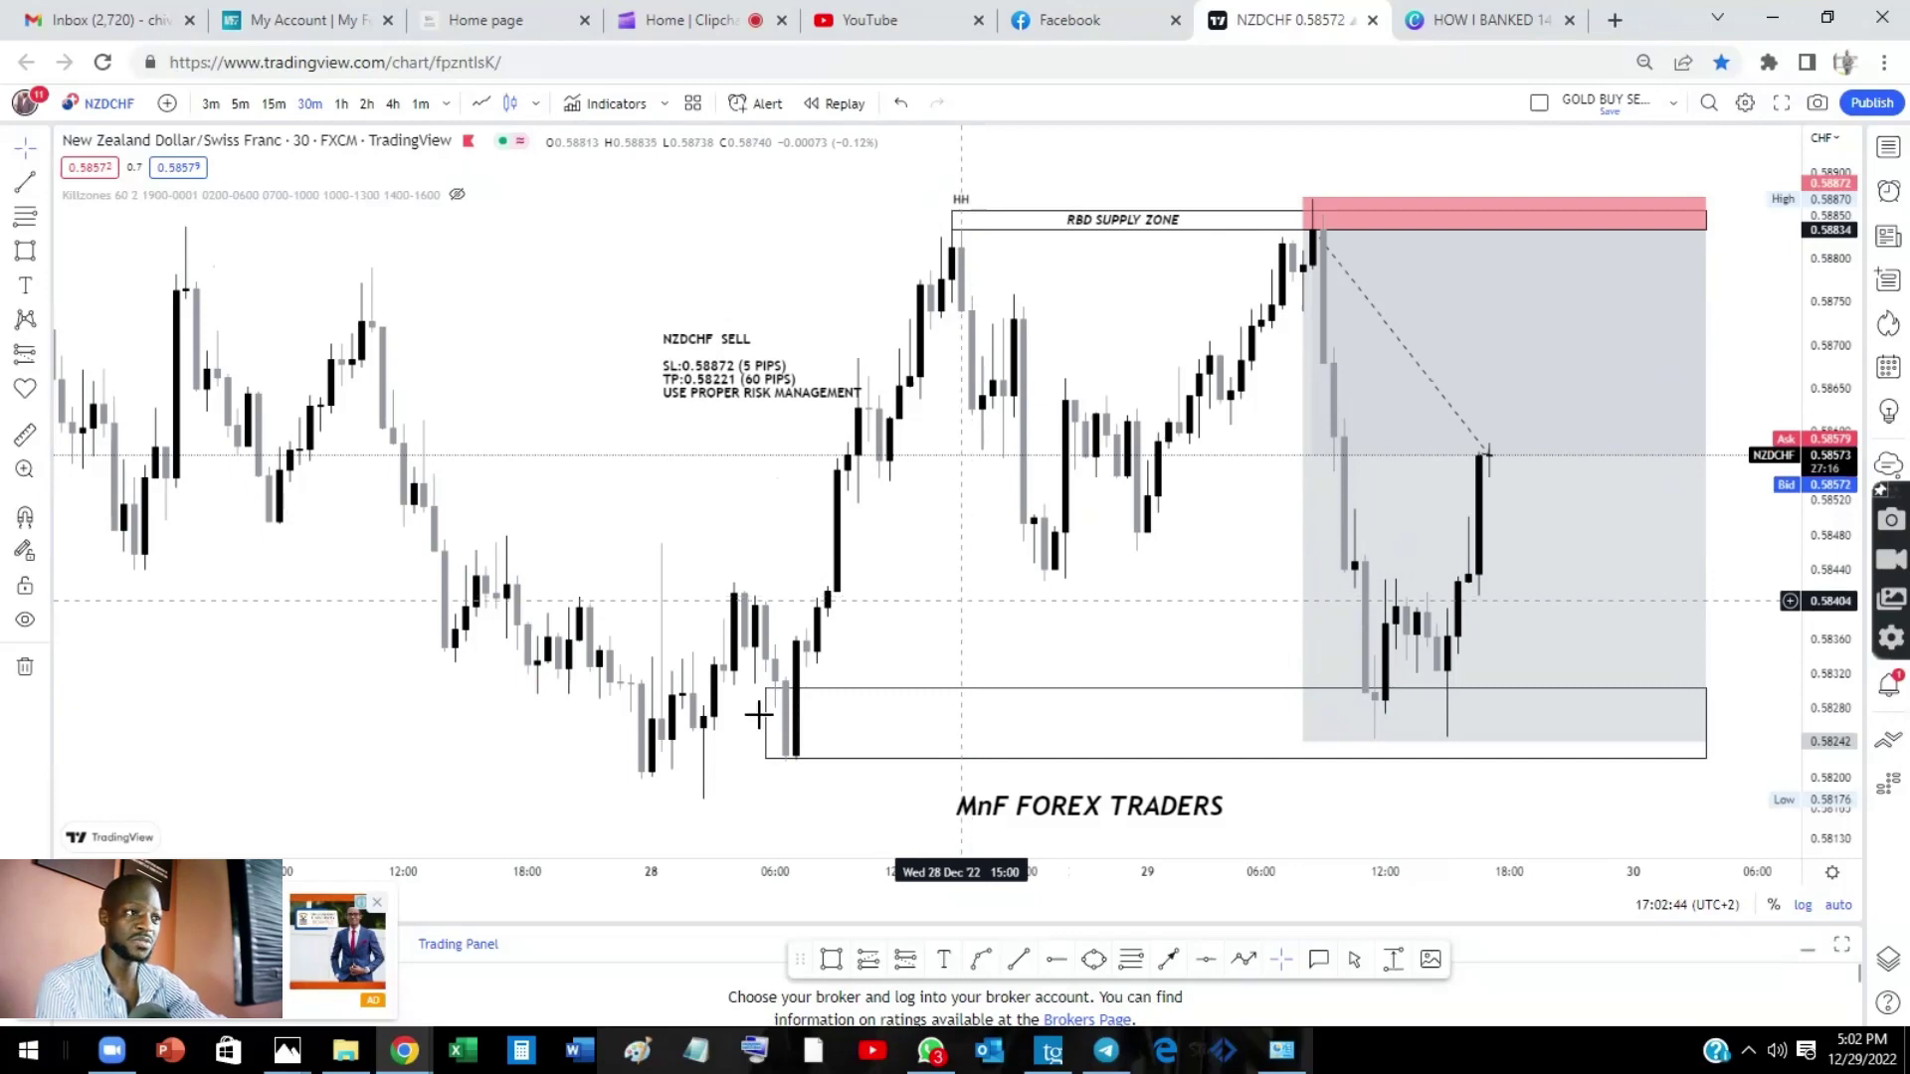
pyautogui.scroll(1, 1117, 307)
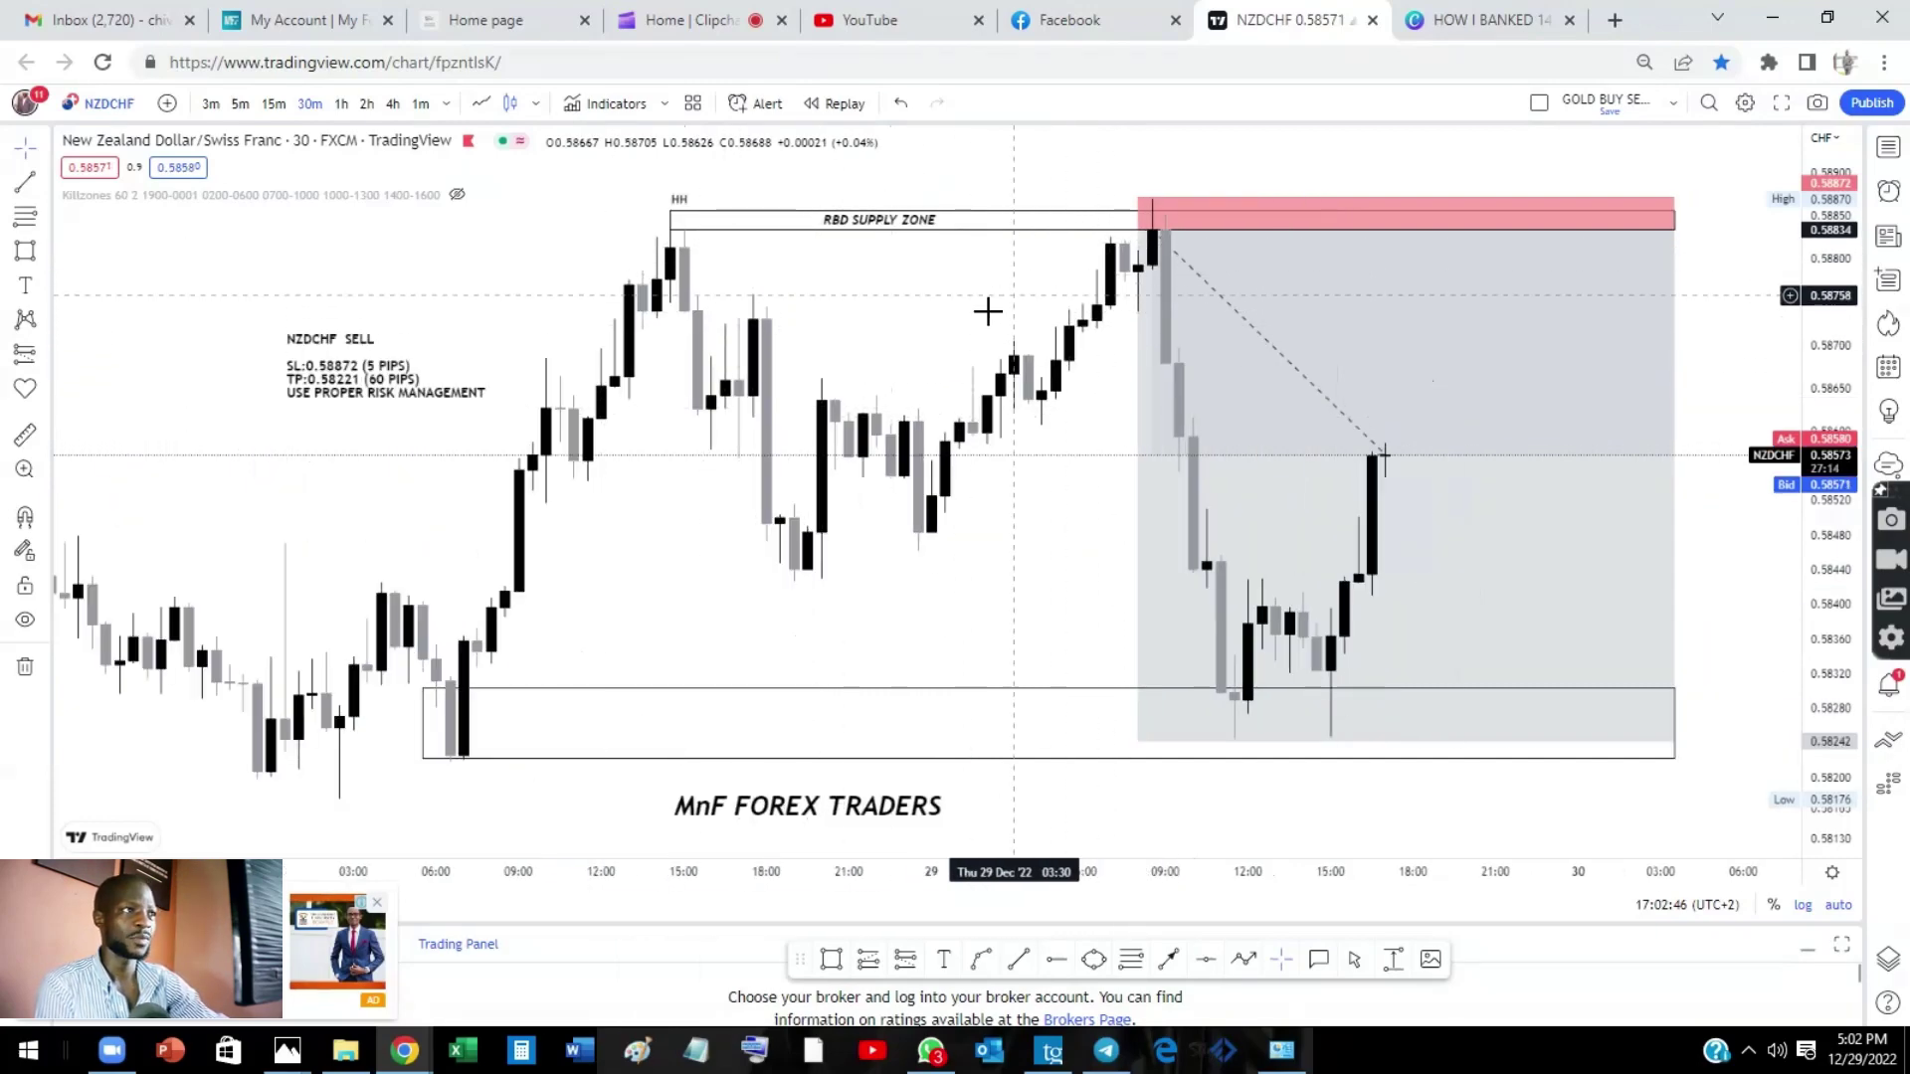
pyautogui.scroll(1, 988, 311)
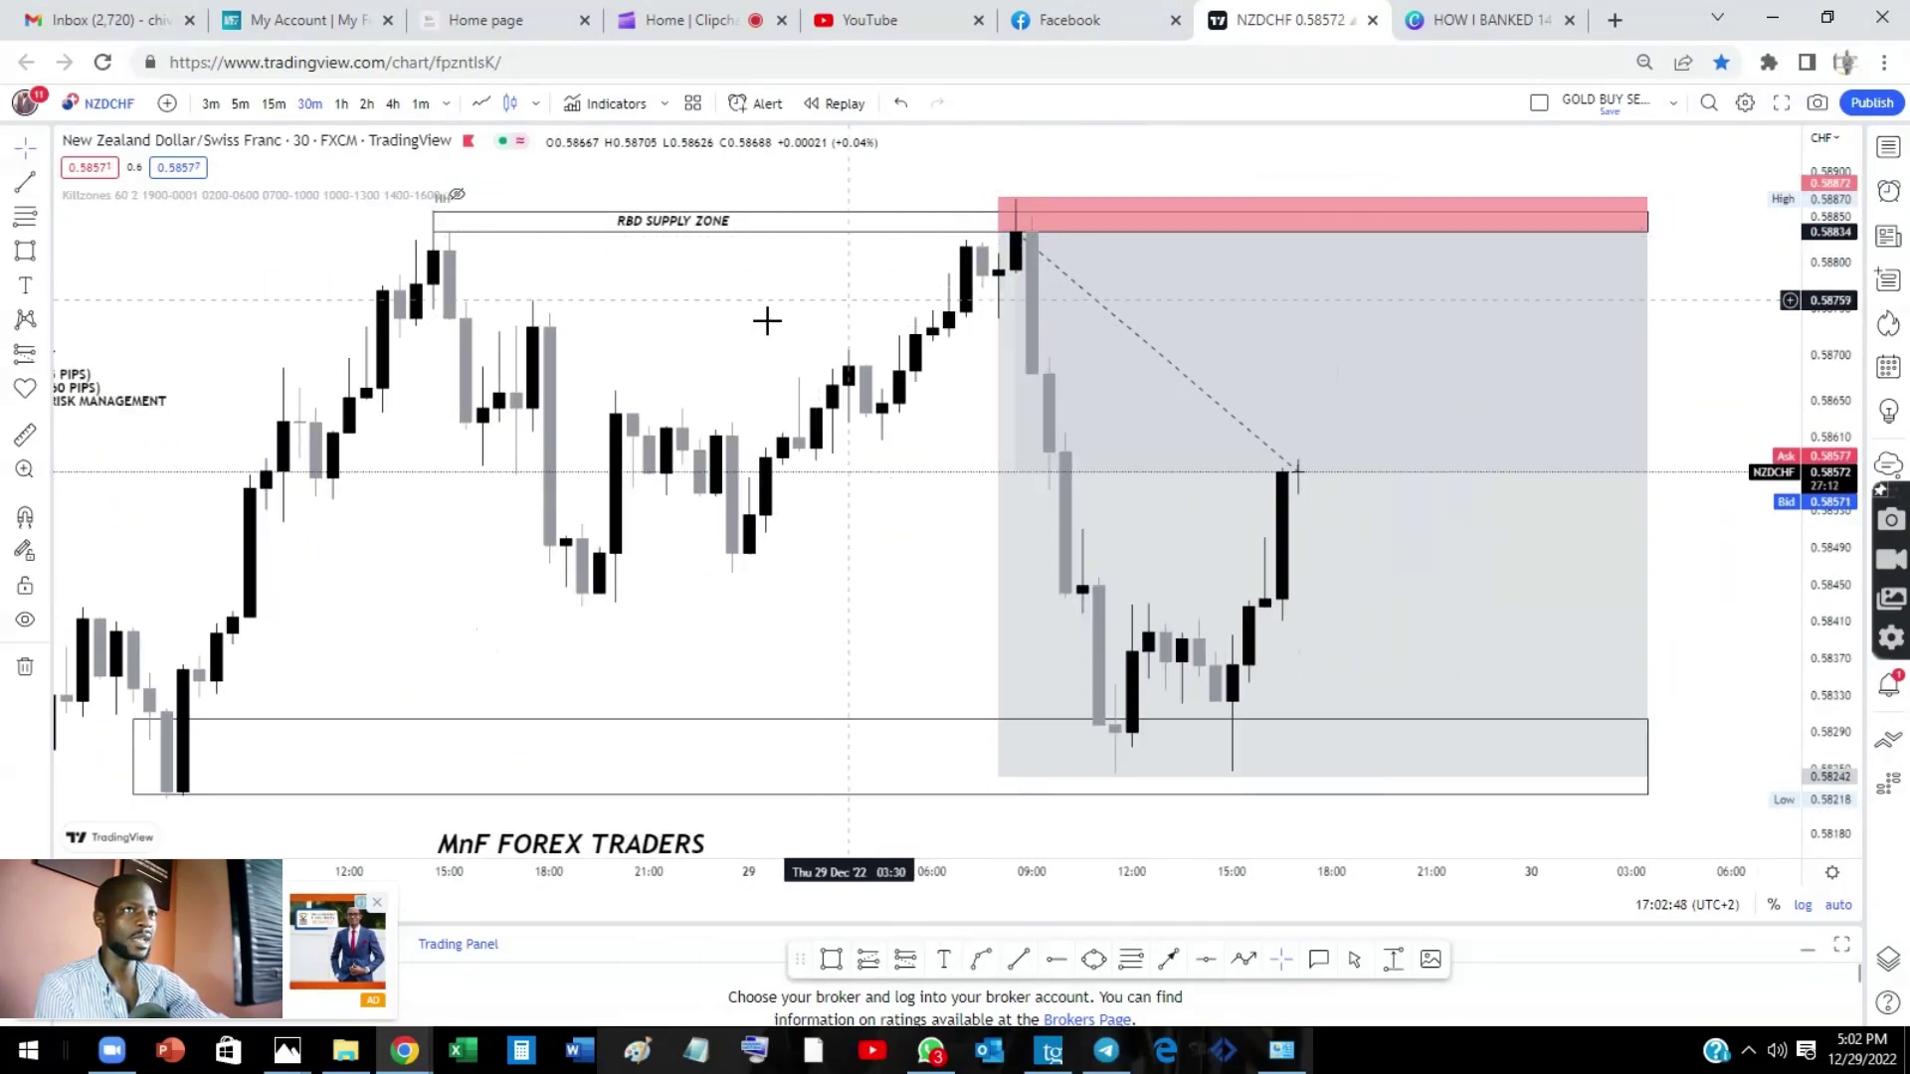
pyautogui.scroll(-2, 904, 354)
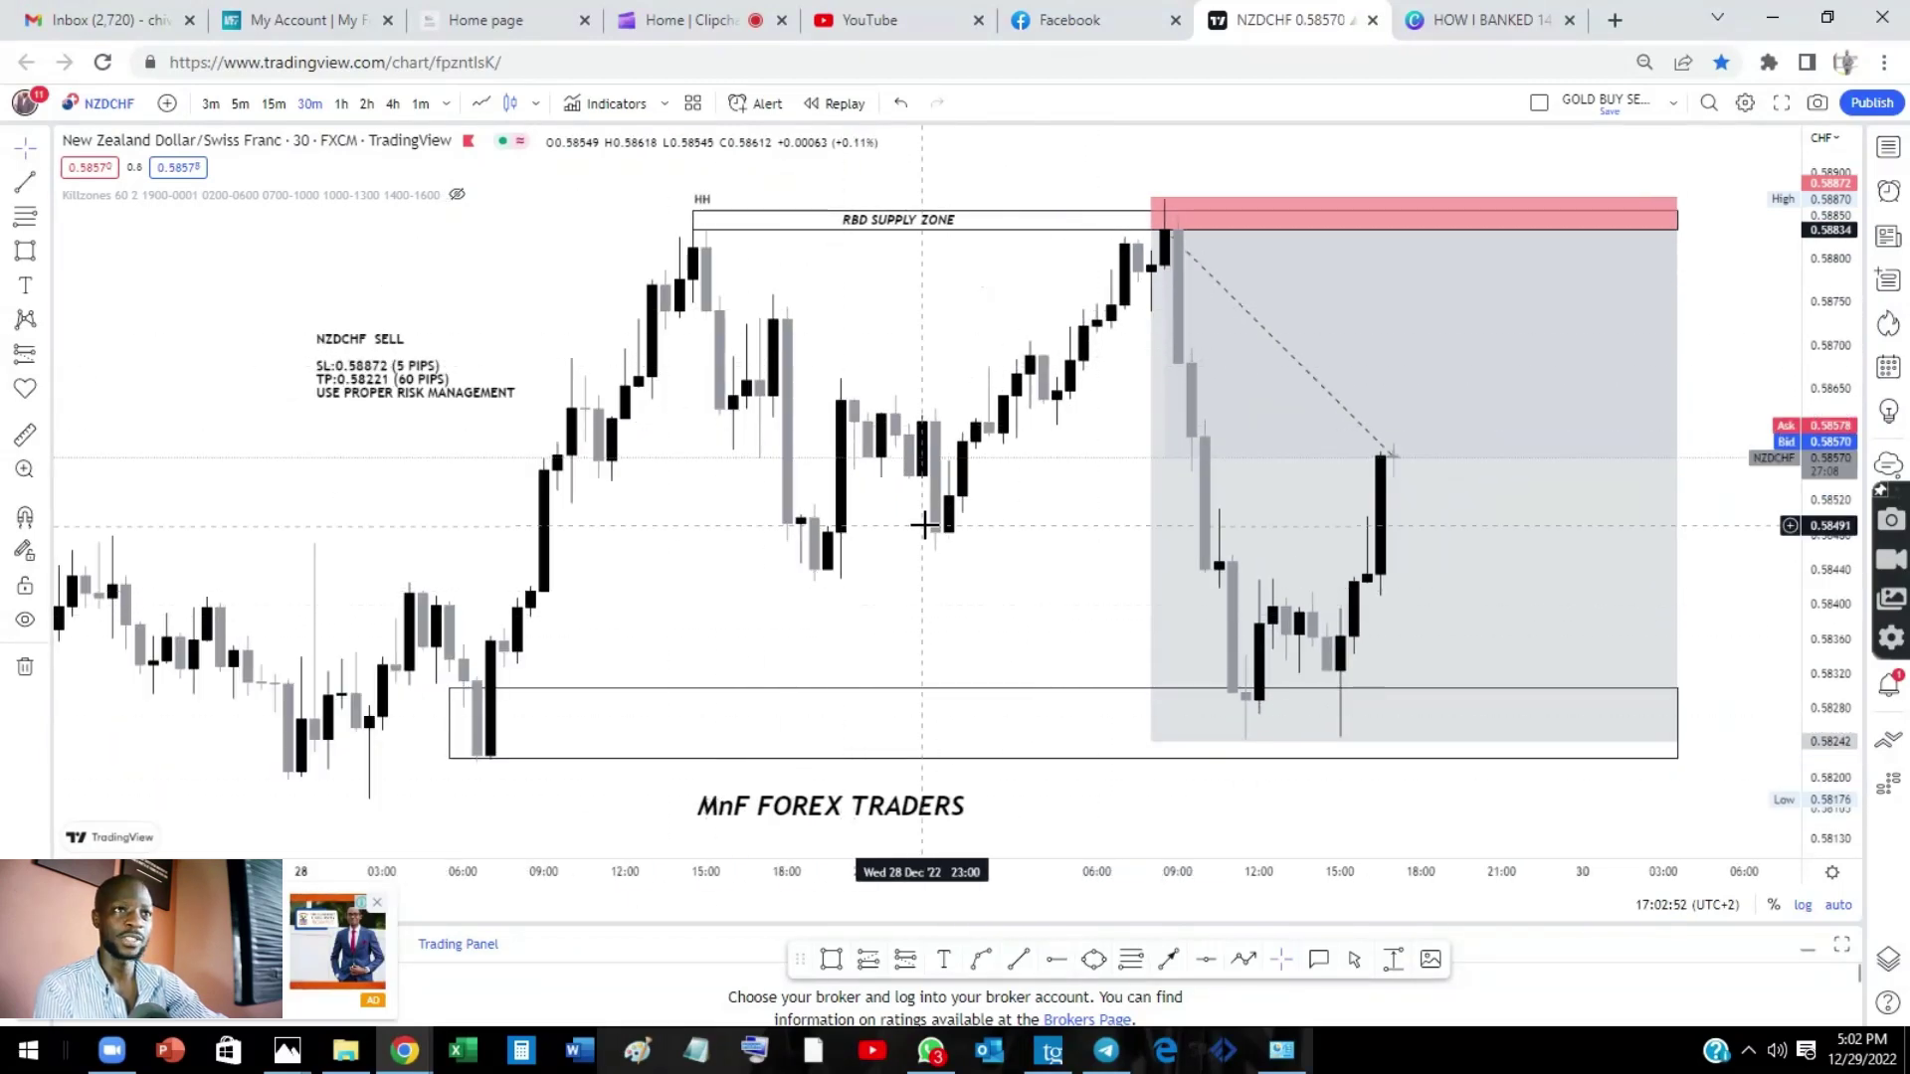
# Step: Put NZDCHF on 15-minute candles around the entry and make the cyan Killzones boxes visible
pyautogui.click(272, 103)
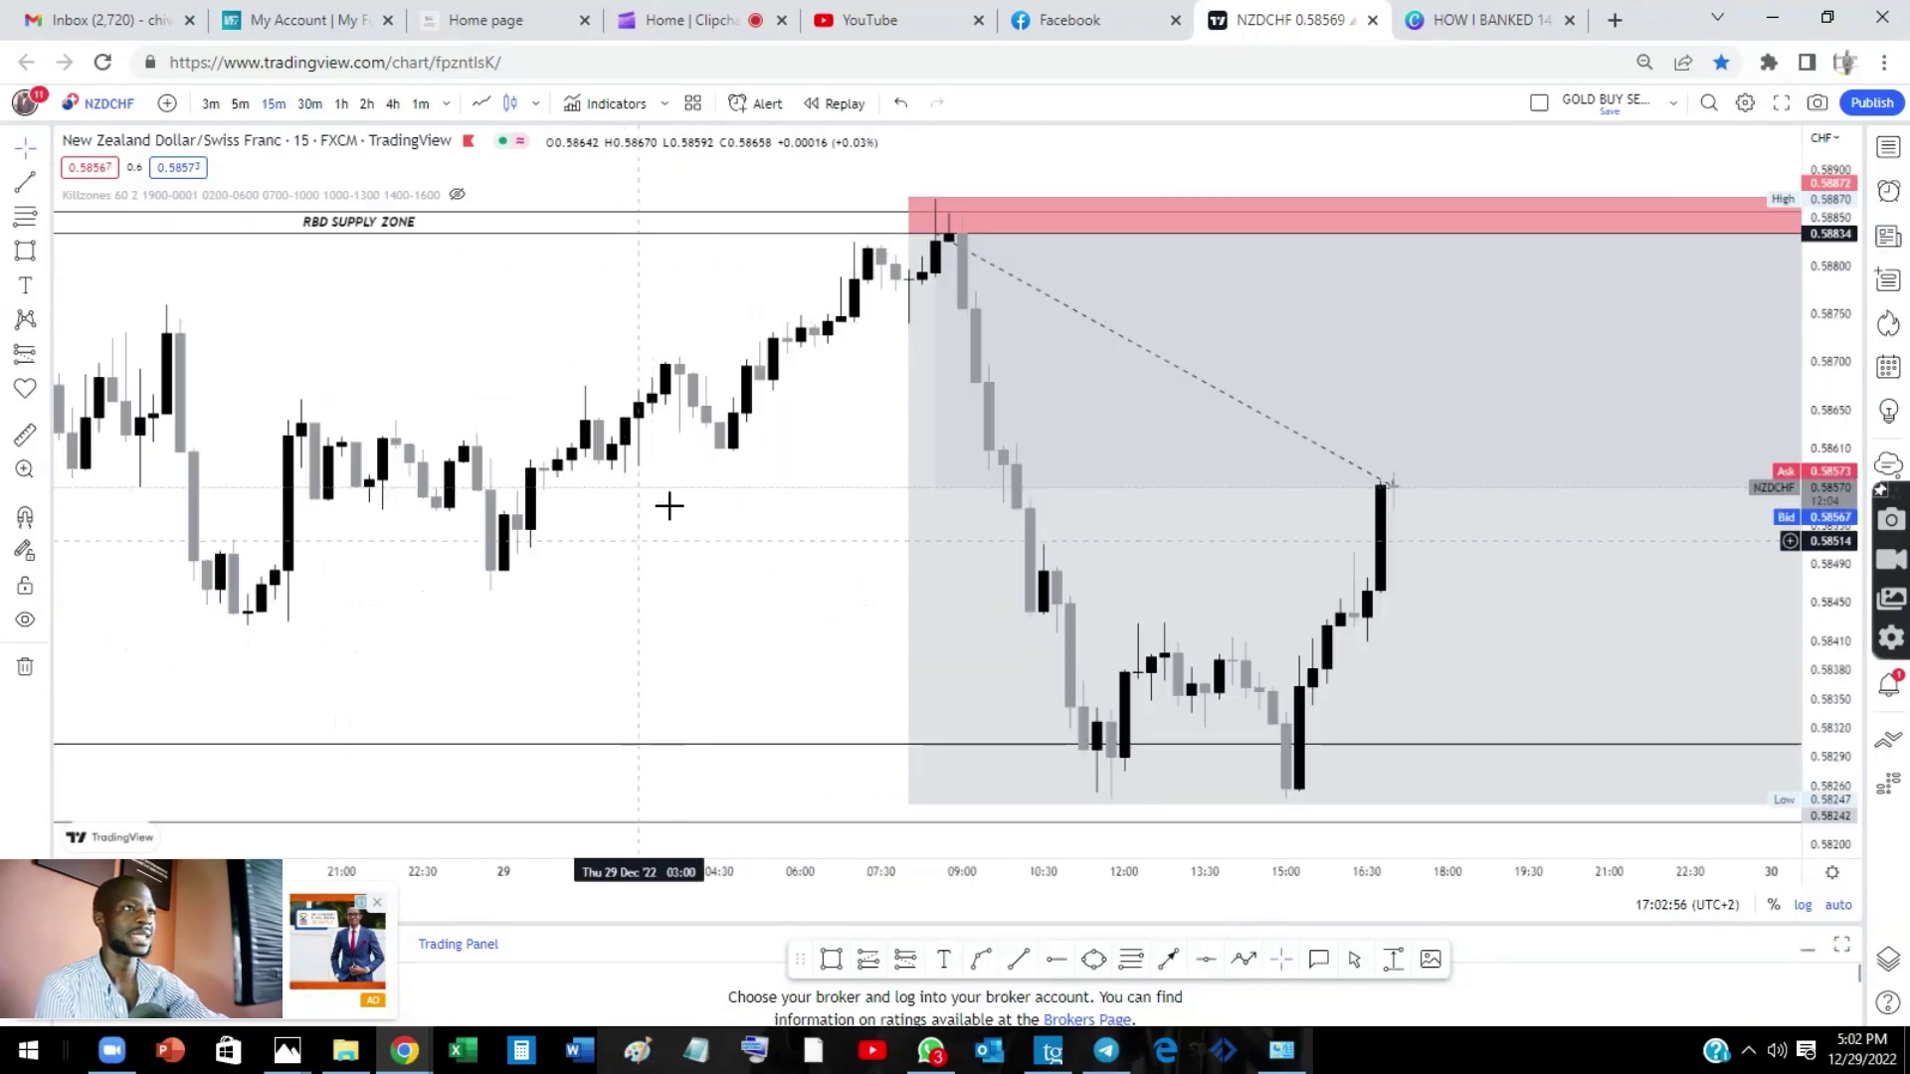
pyautogui.moveTo(646, 400)
pyautogui.mouseDown()
pyautogui.moveTo(588, 571)
pyautogui.moveTo(849, 618)
pyautogui.moveTo(767, 640)
pyautogui.moveTo(783, 531)
pyautogui.moveTo(1026, 527)
pyautogui.mouseUp()
pyautogui.scroll(3, 716, 597)
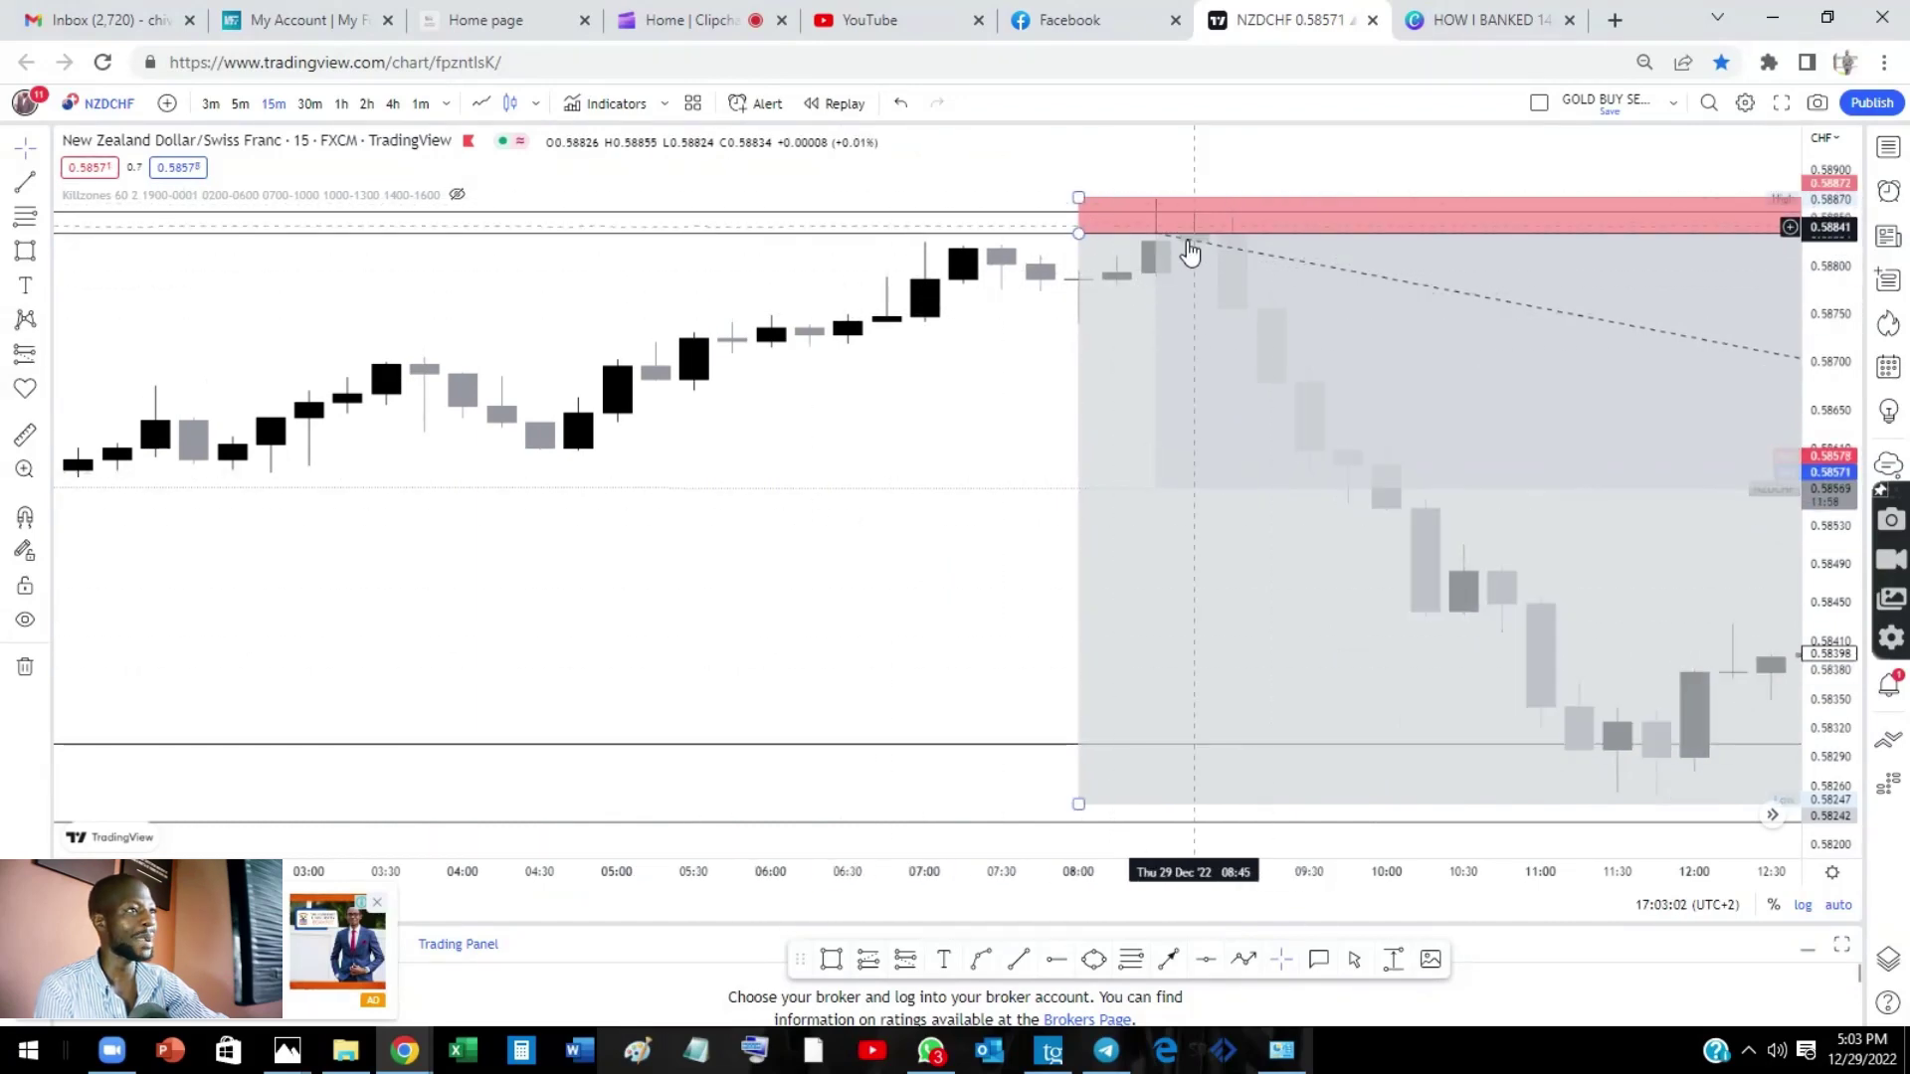
pyautogui.scroll(-2, 815, 567)
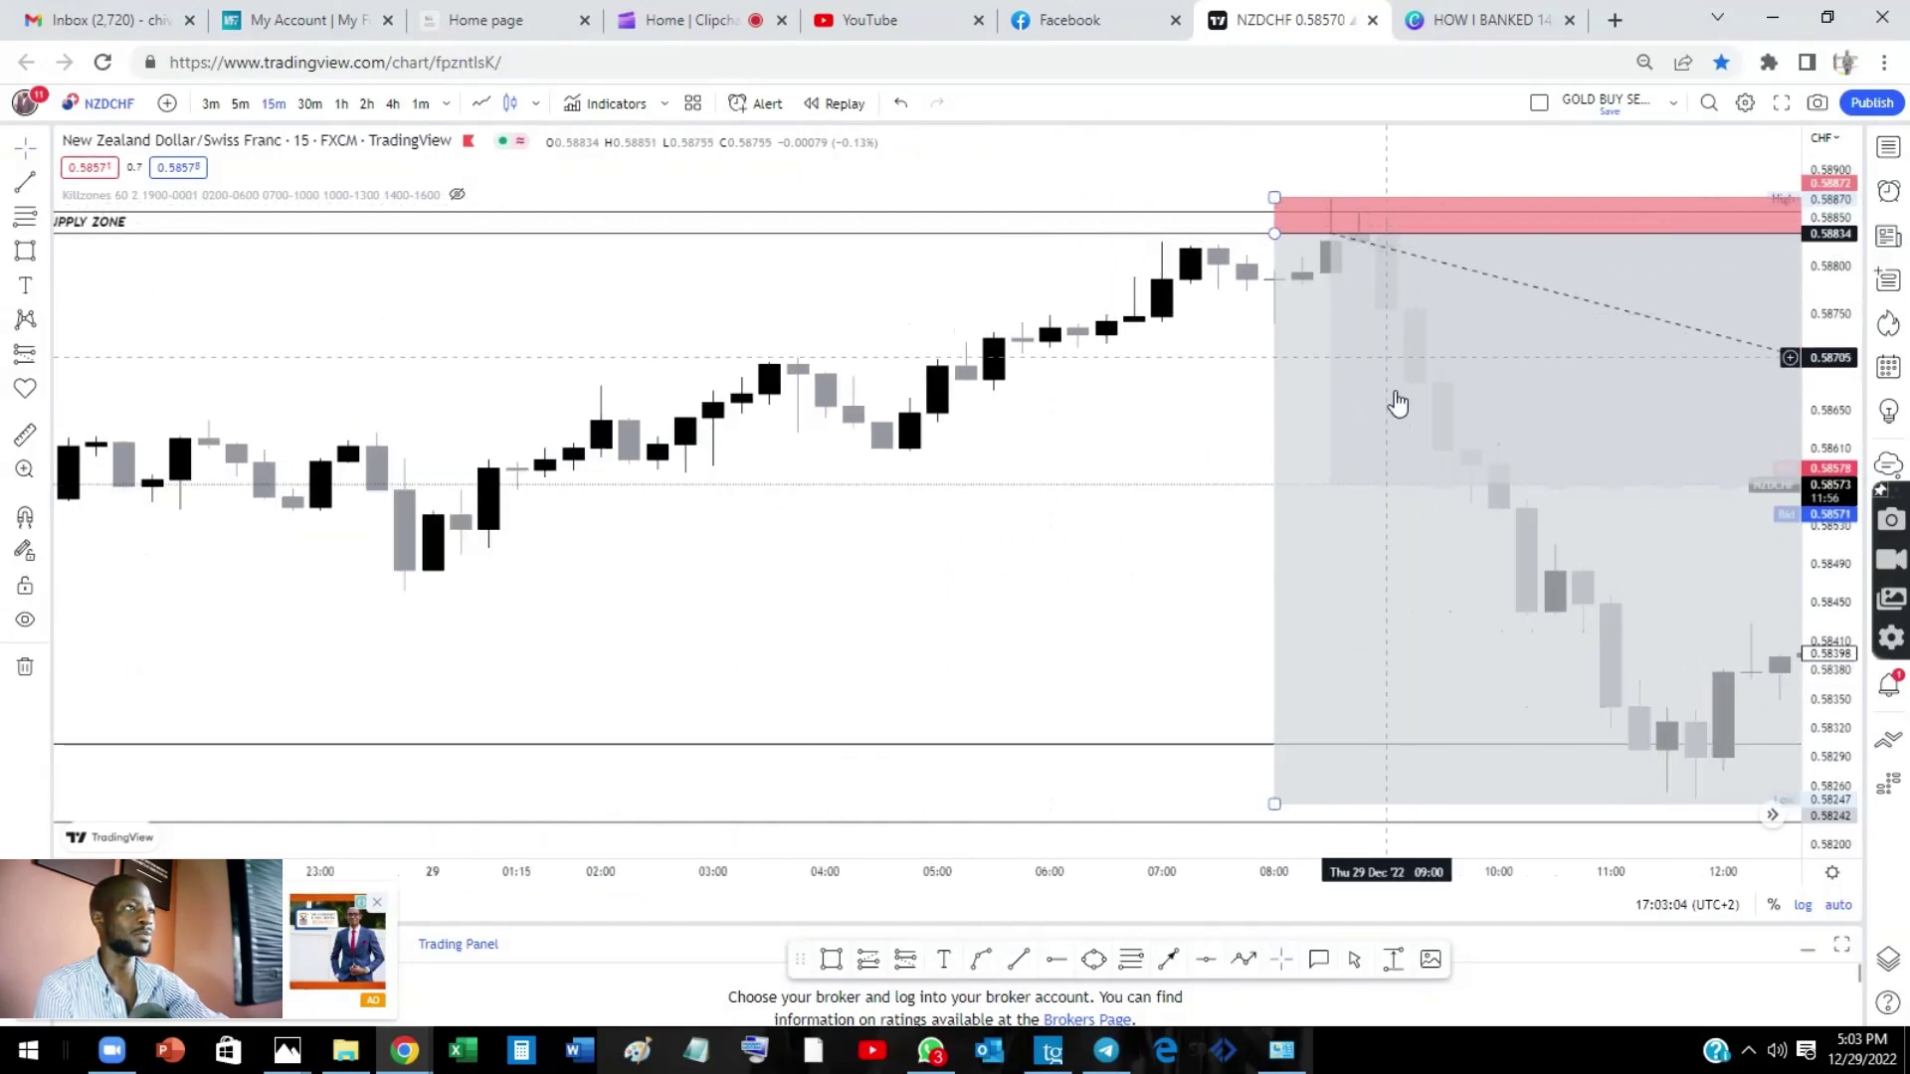
pyautogui.scroll(-3, 1219, 584)
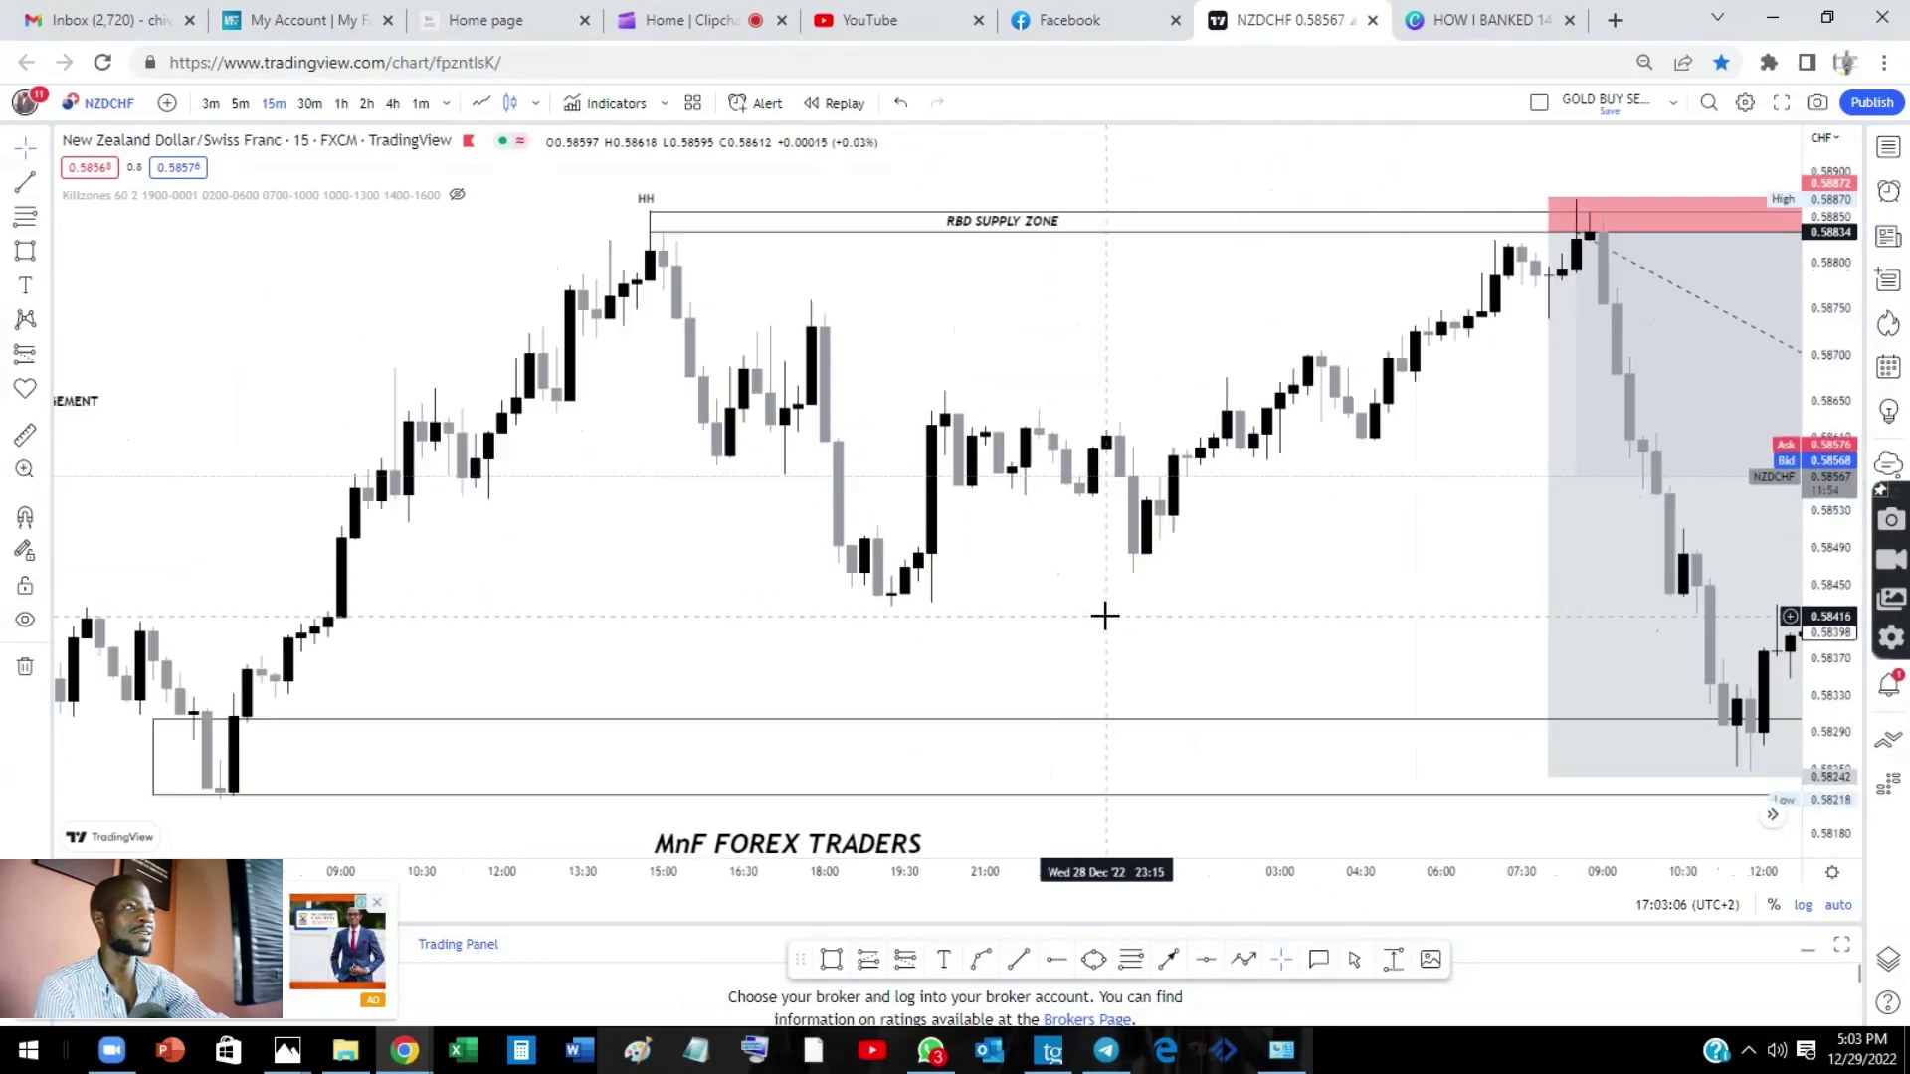
pyautogui.scroll(-4, 1104, 617)
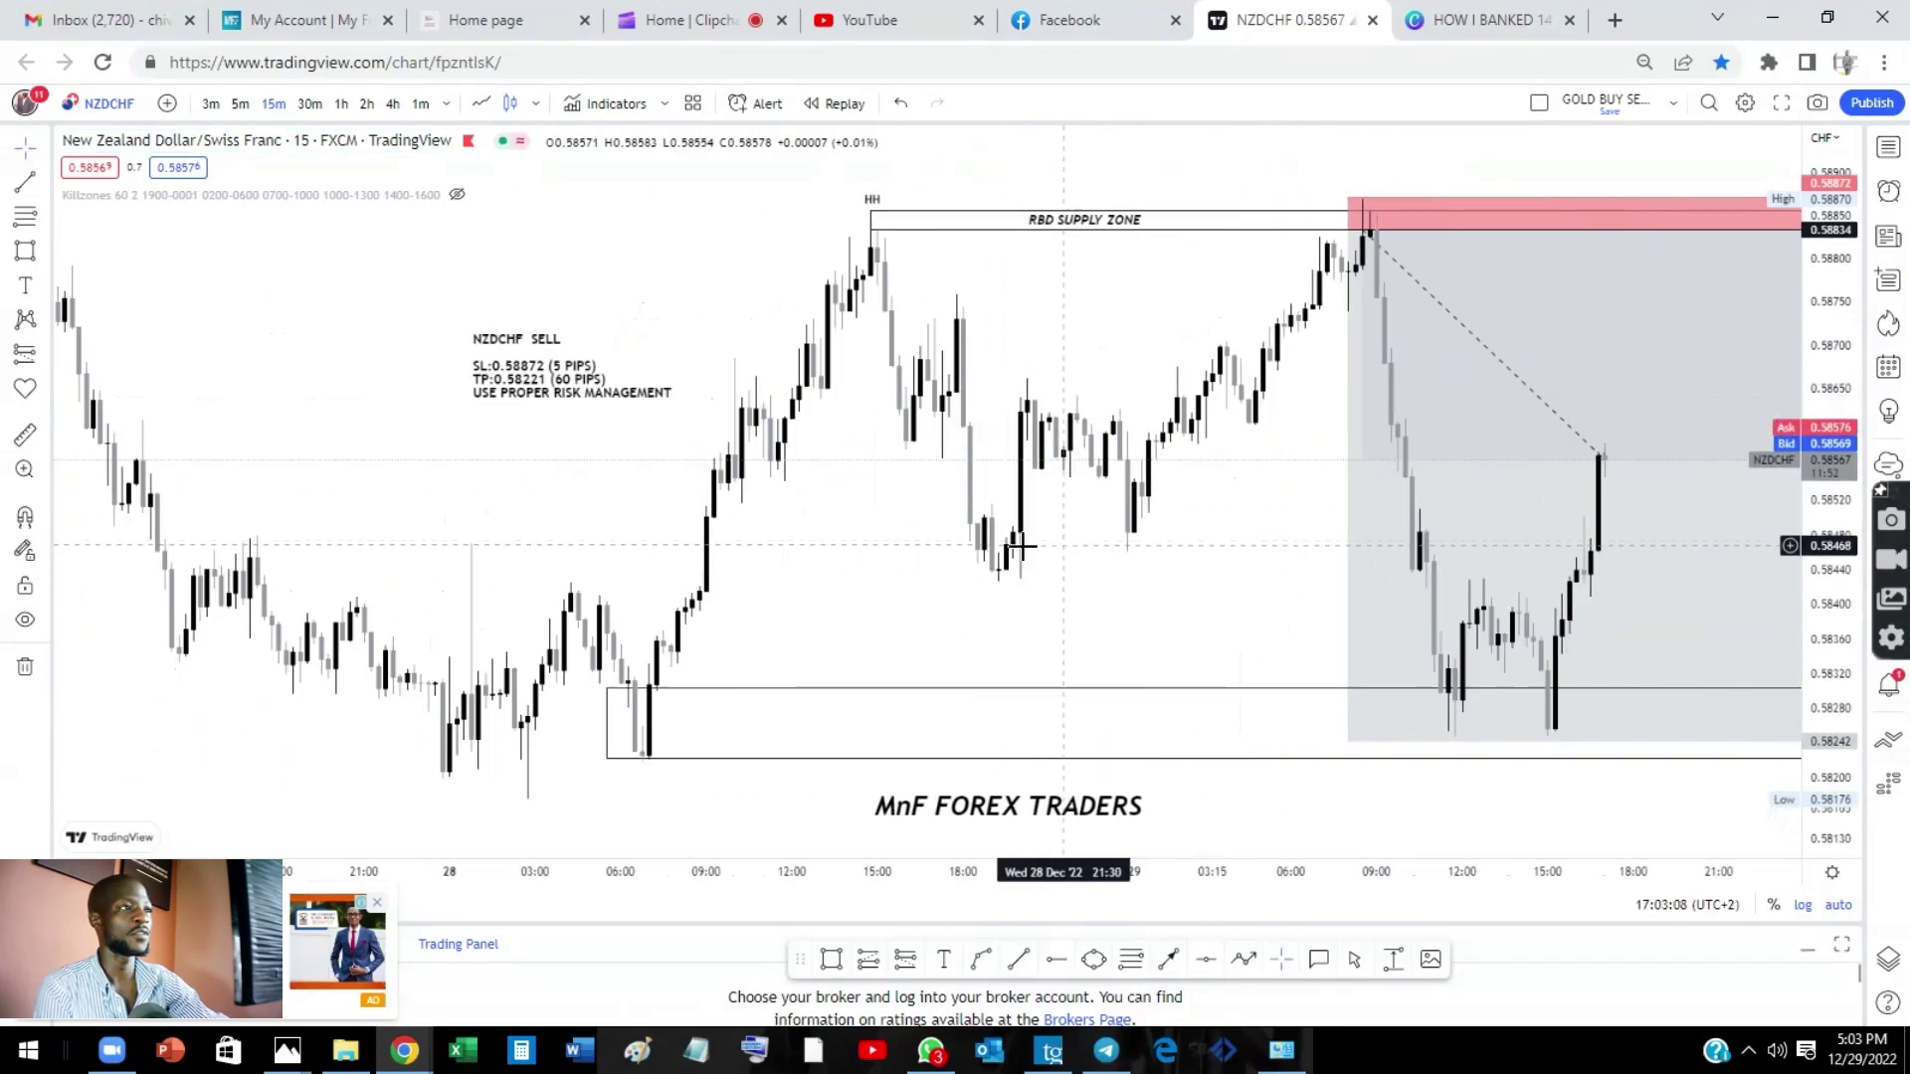
pyautogui.moveTo(459, 202)
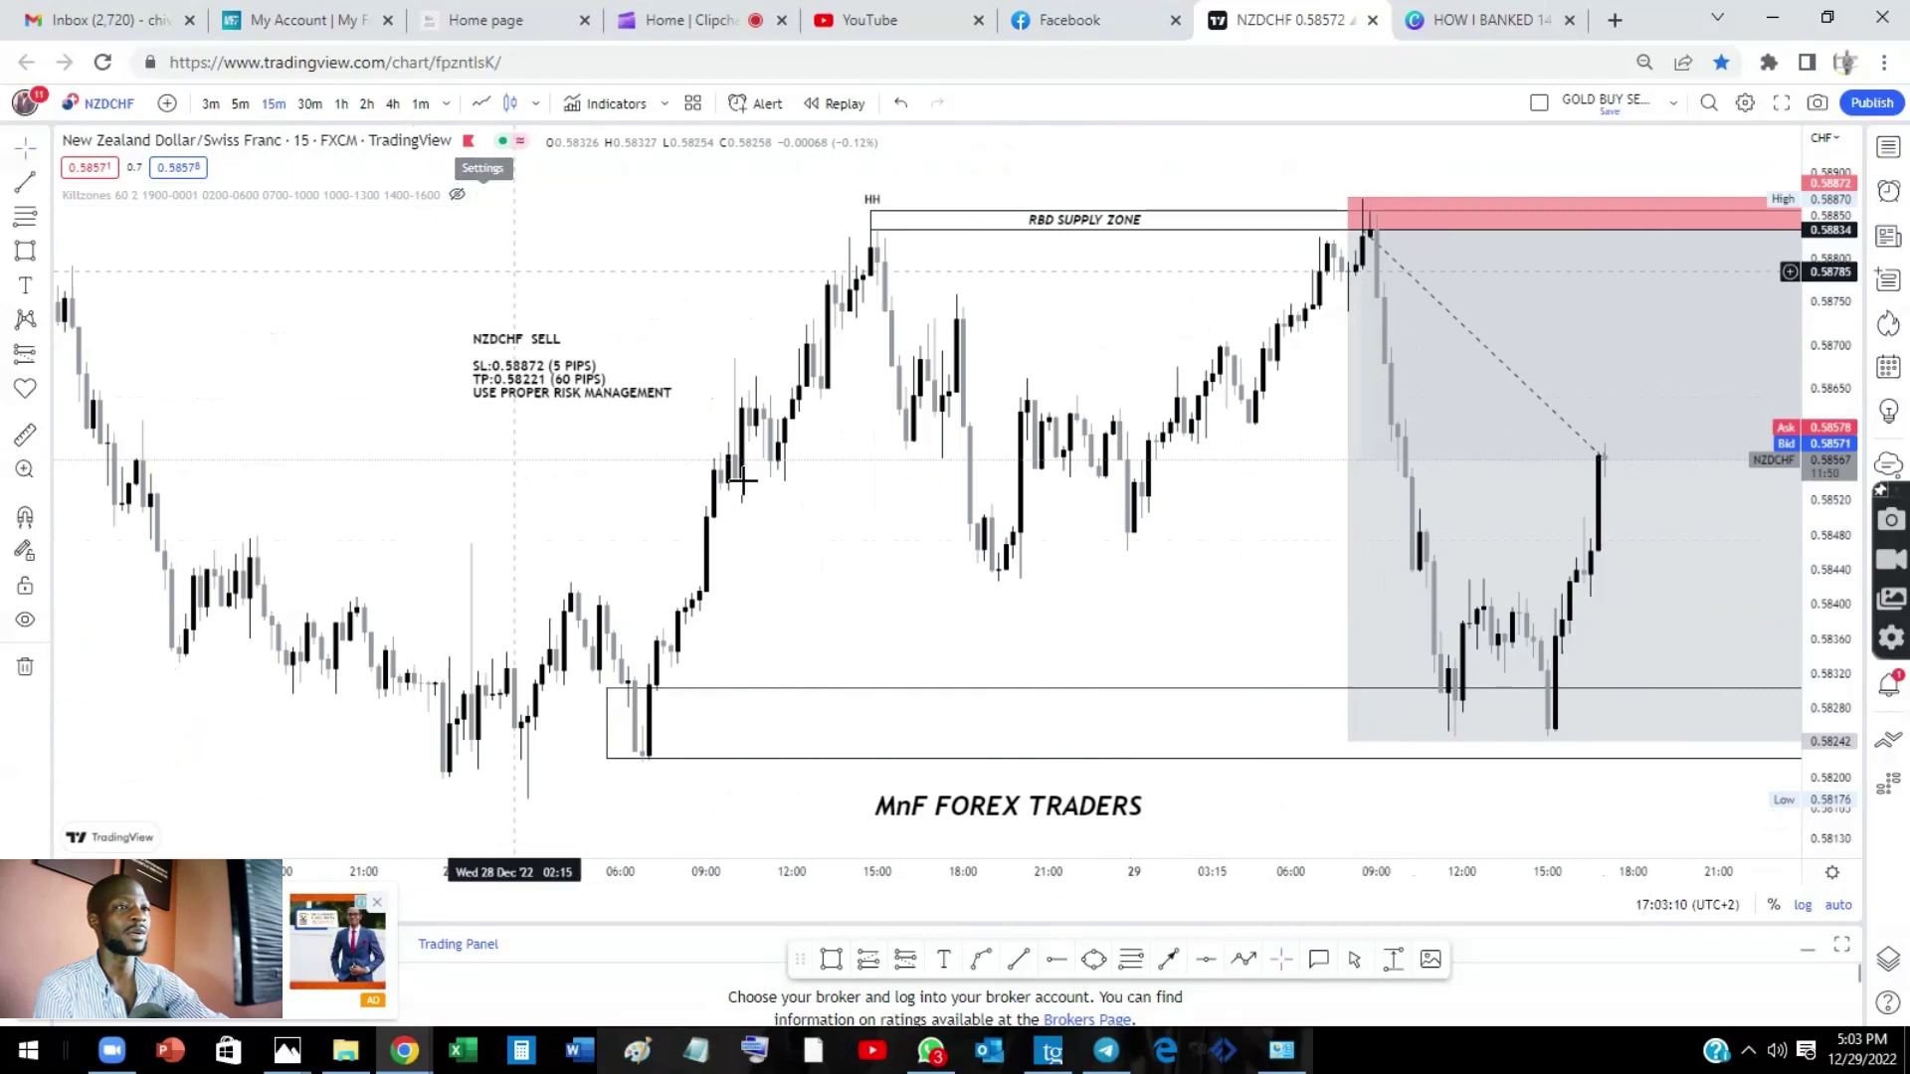
pyautogui.click(458, 196)
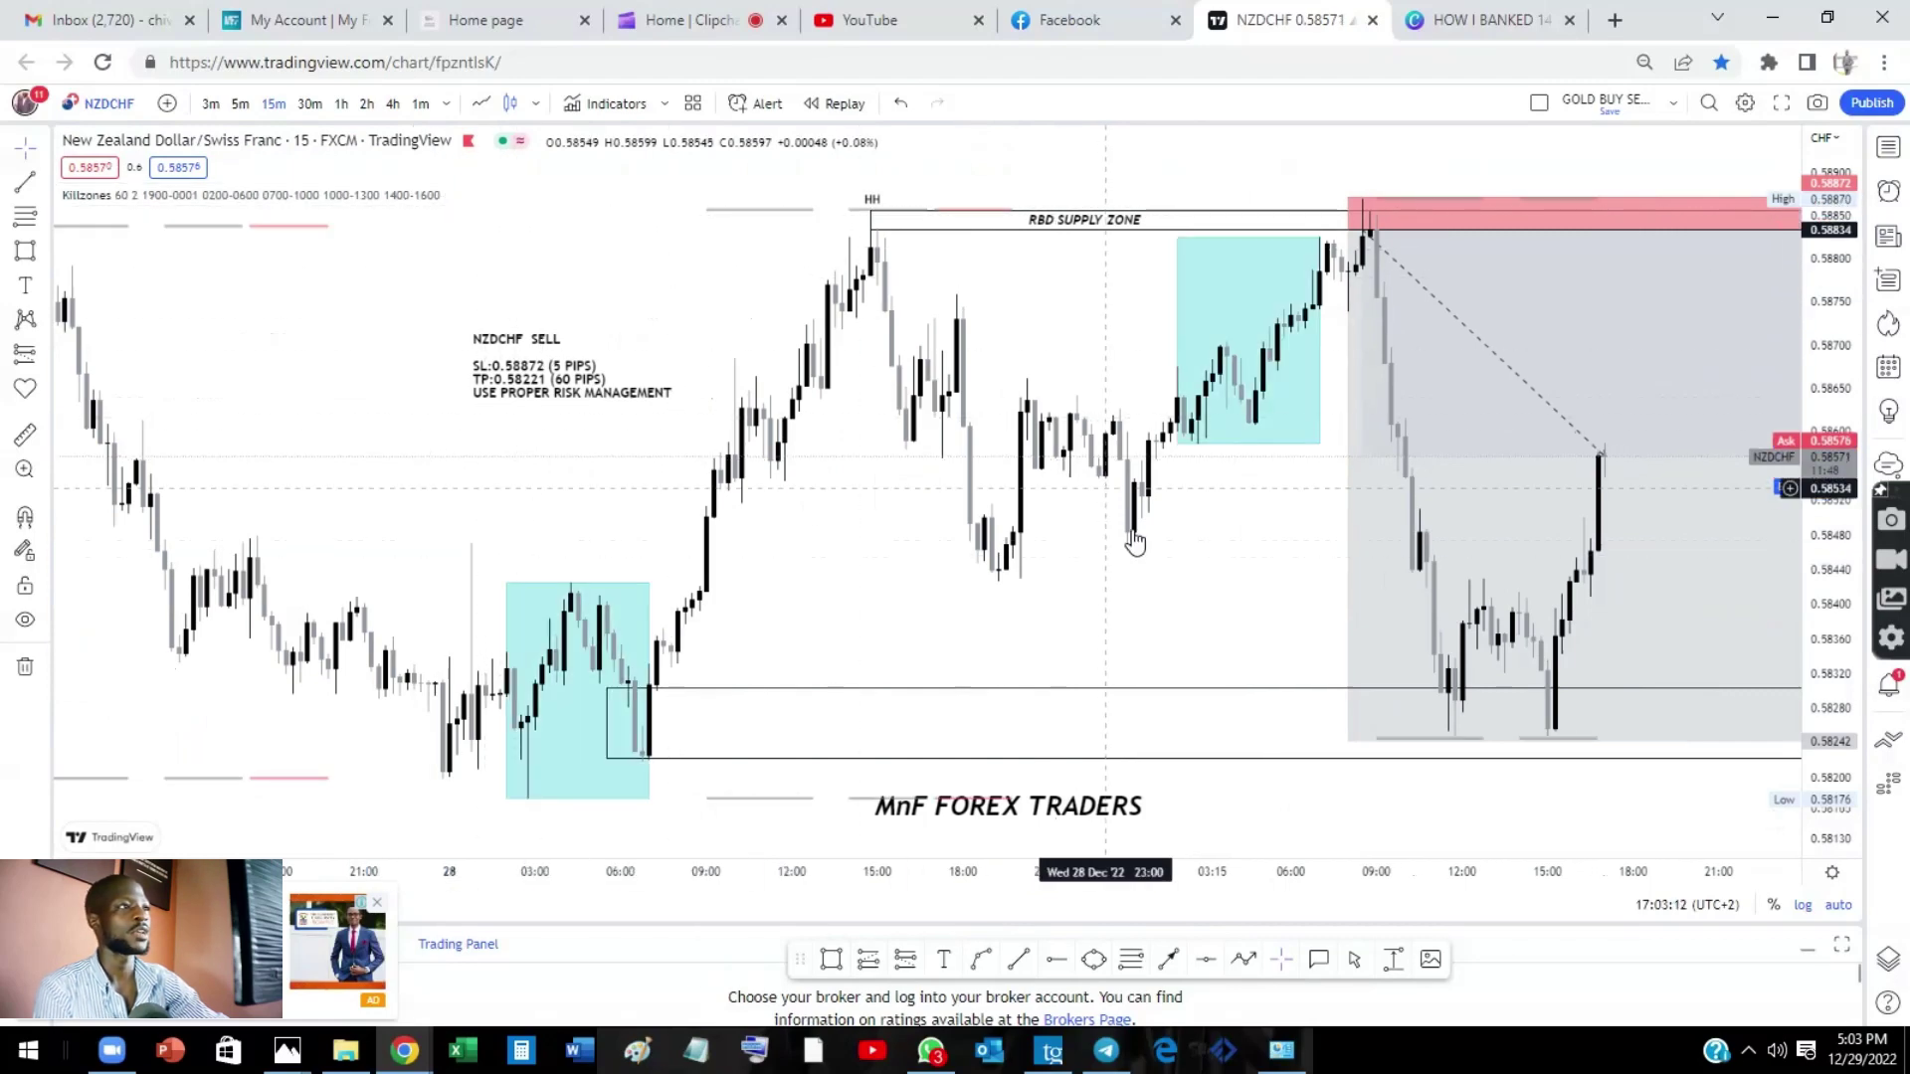
# Step: Delete the extra rectangle around the lows below the short position
pyautogui.moveTo(1135, 541); pyautogui.dragTo(870, 550)
pyautogui.scroll(1, 843, 670)
pyautogui.scroll(-1, 843, 669)
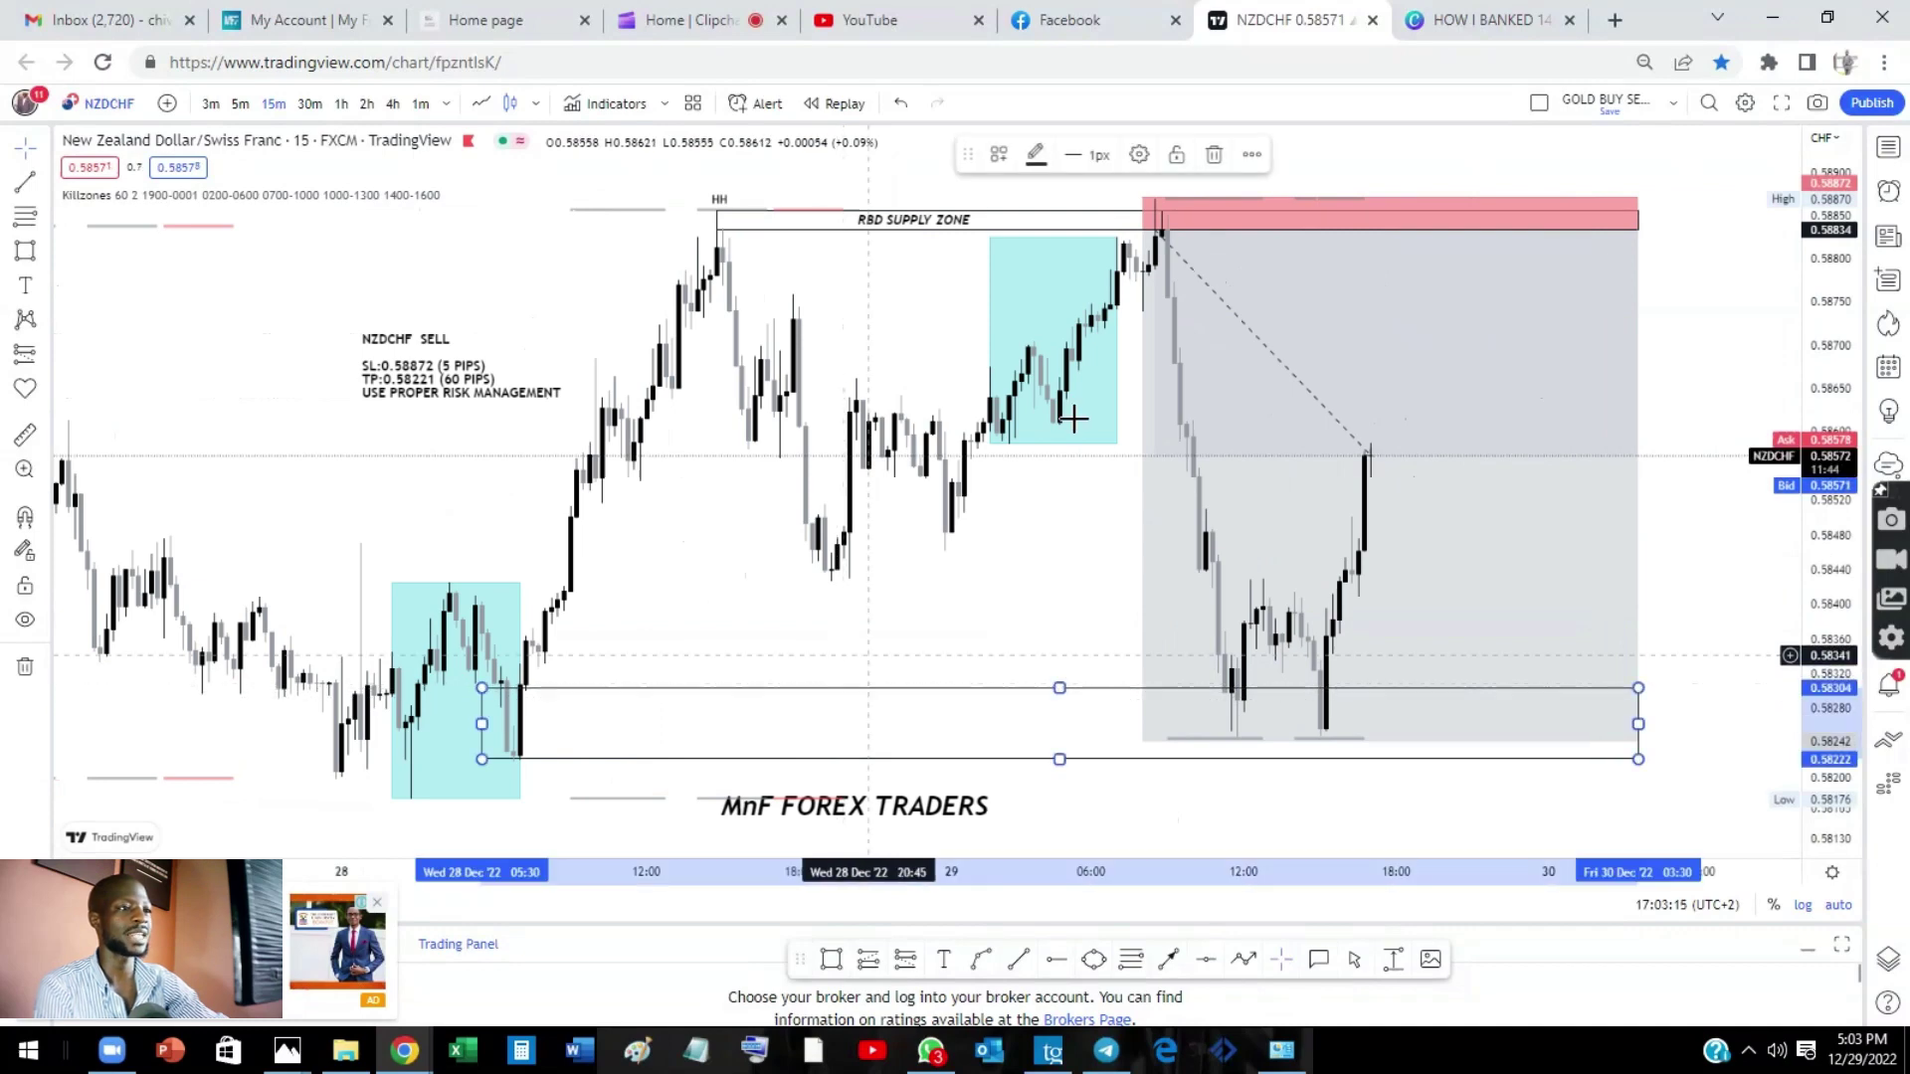
pyautogui.press('Delete')
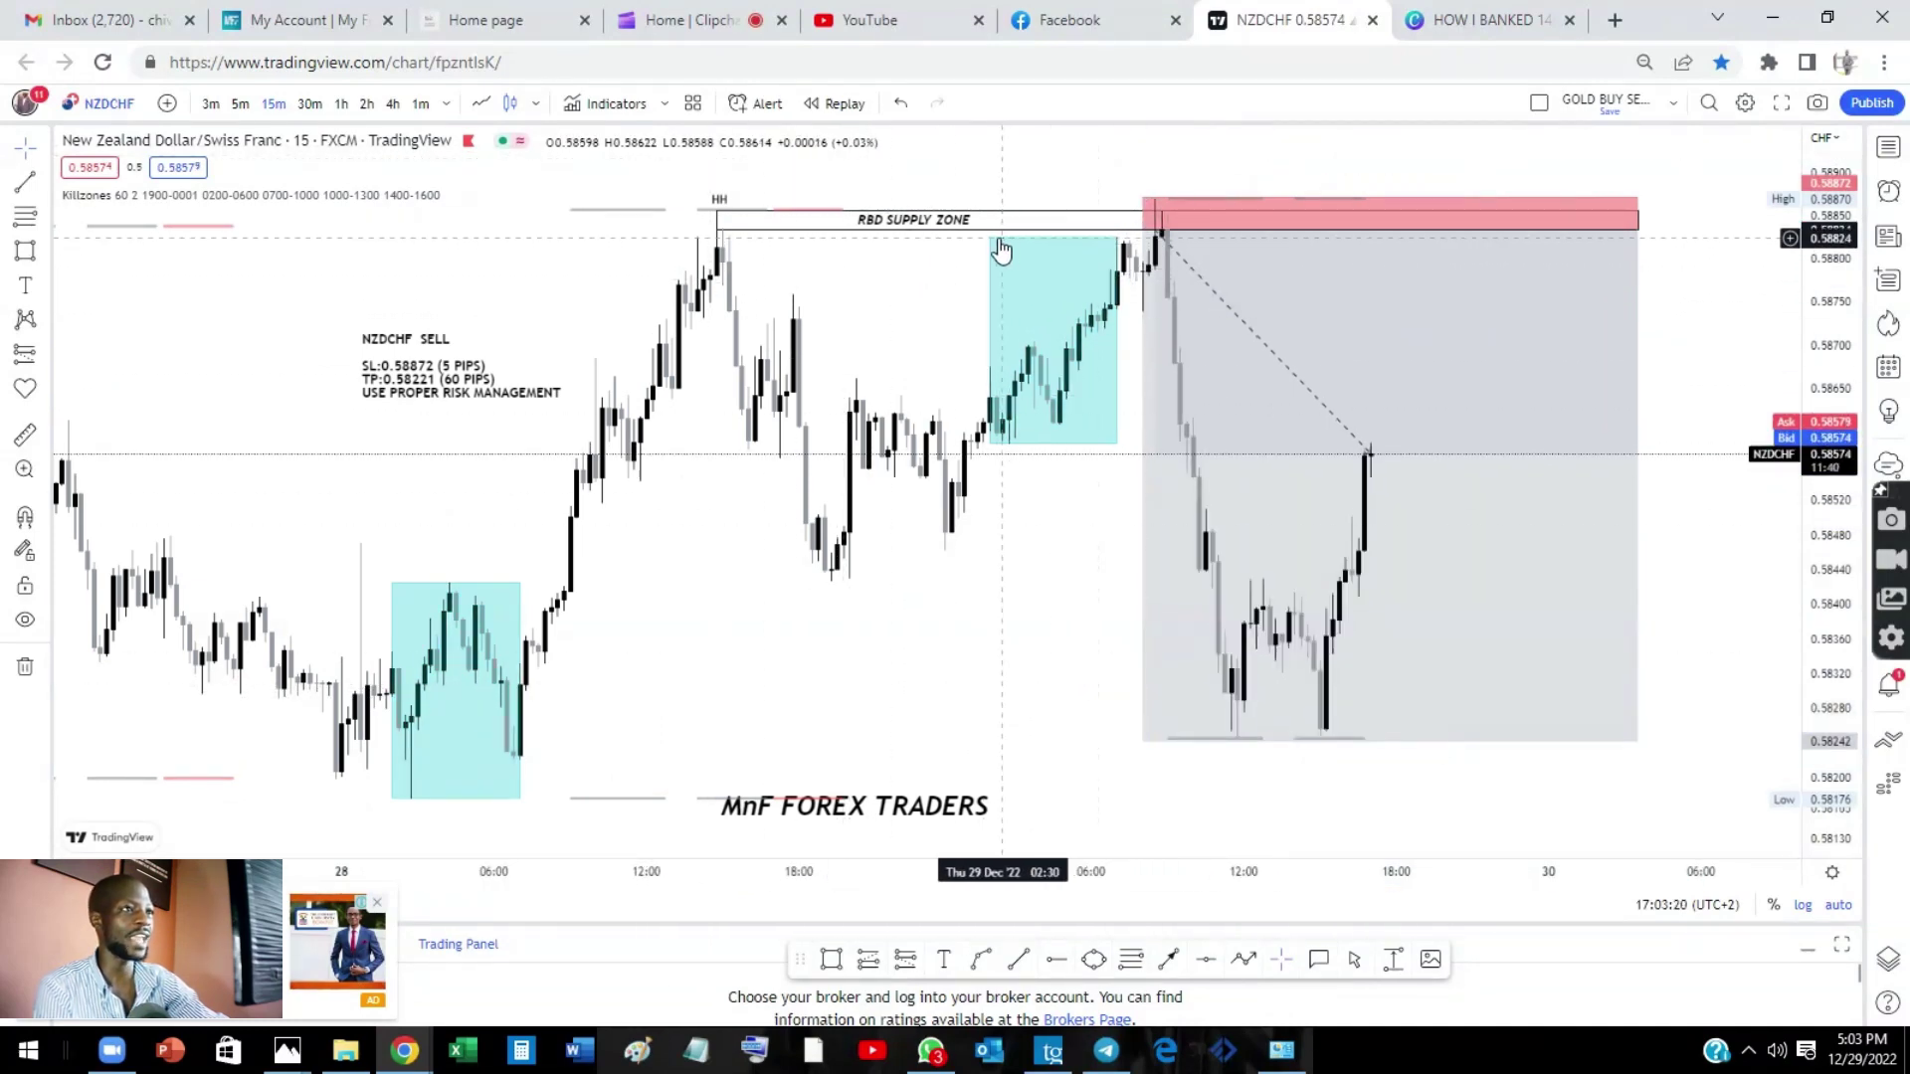
# Step: Inspect the RBD SUPPLY ZONE rectangle and the short position drawing, then deselect them
pyautogui.click(719, 227)
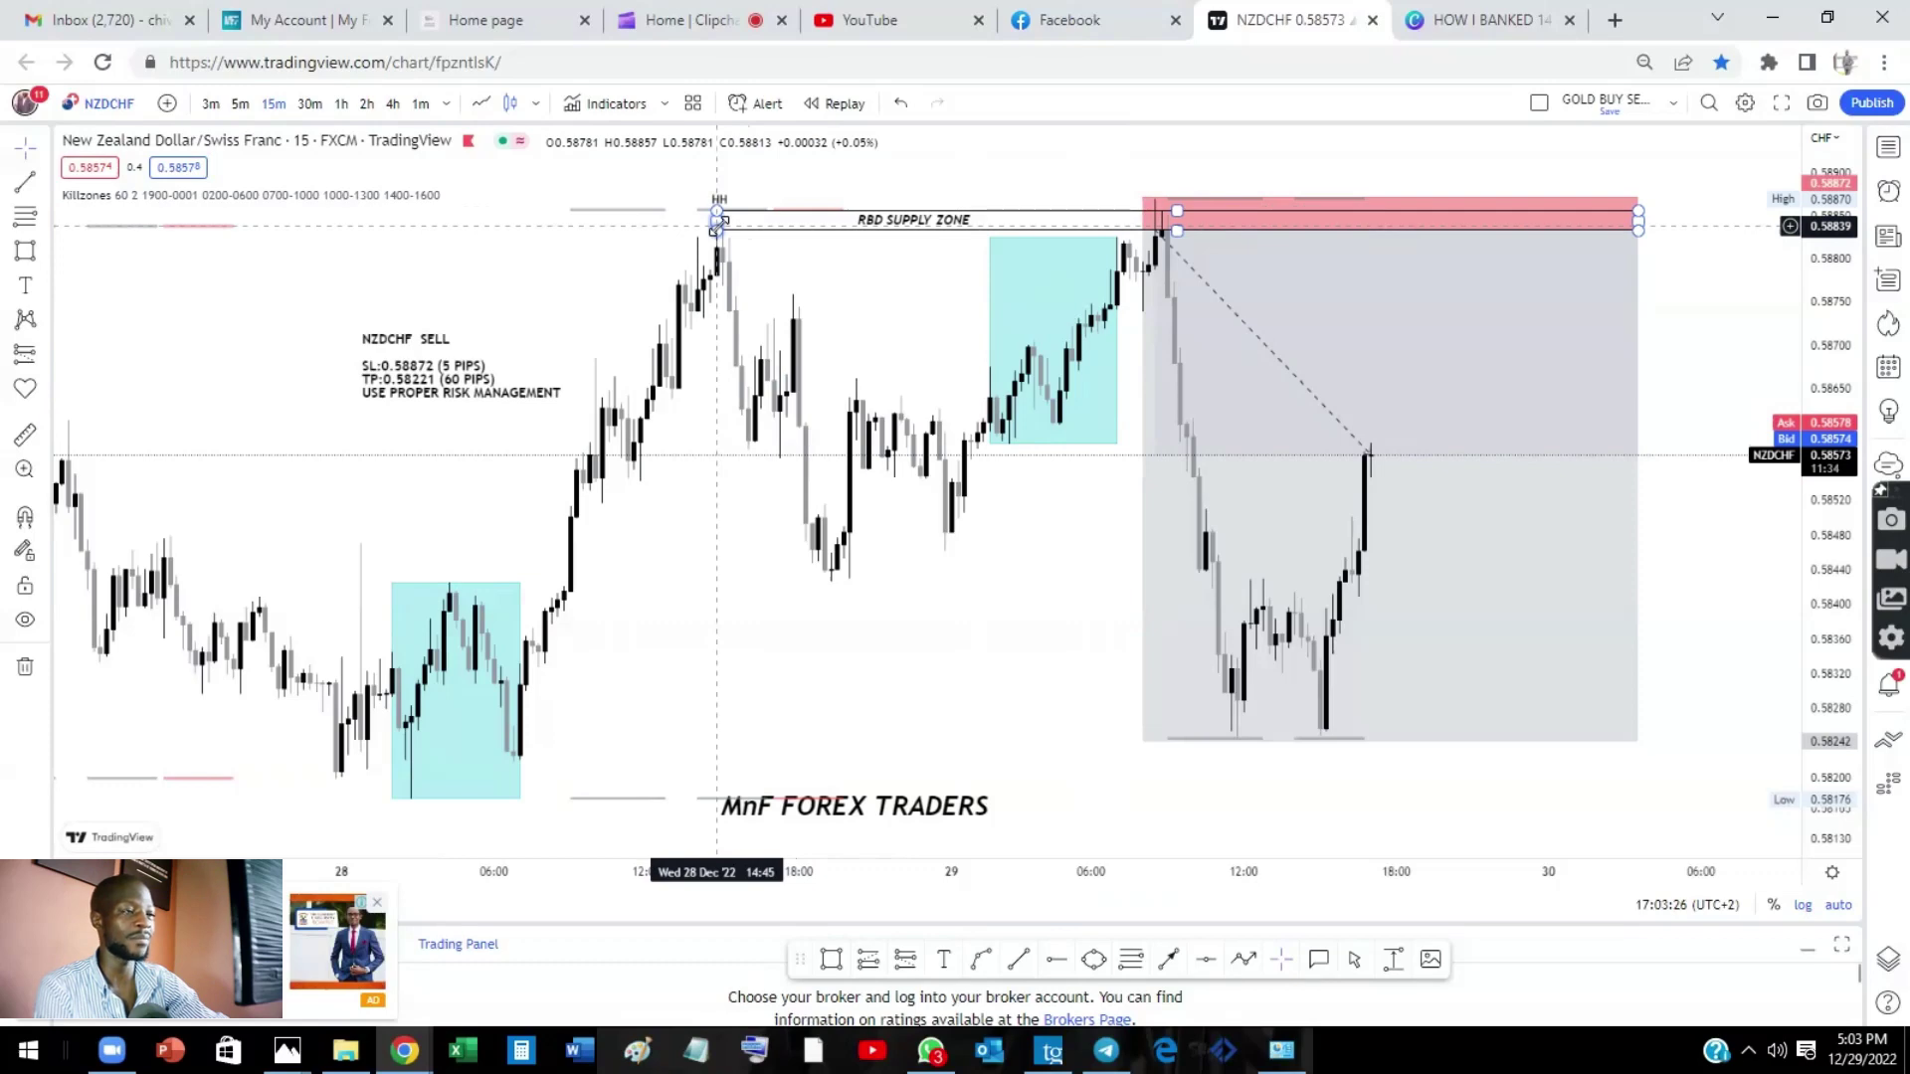
pyautogui.click(1189, 557)
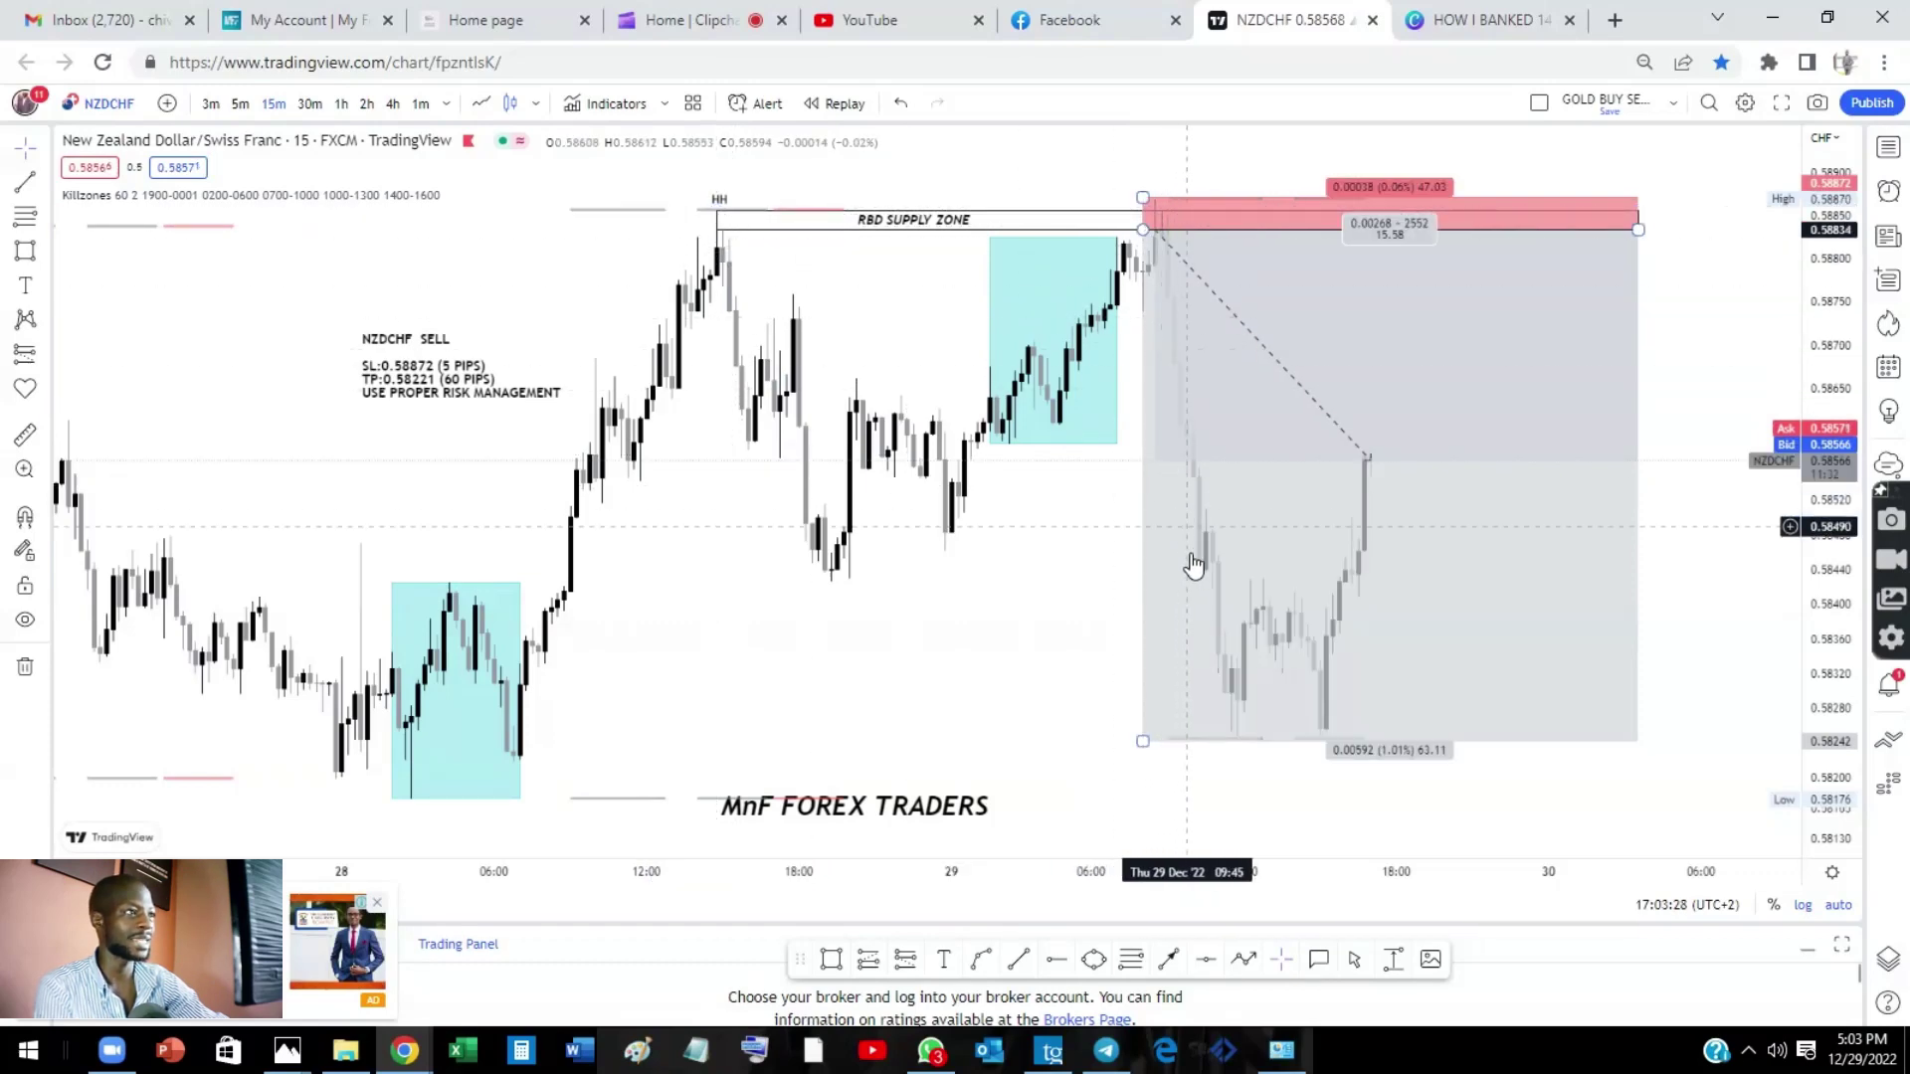
pyautogui.click(1214, 801)
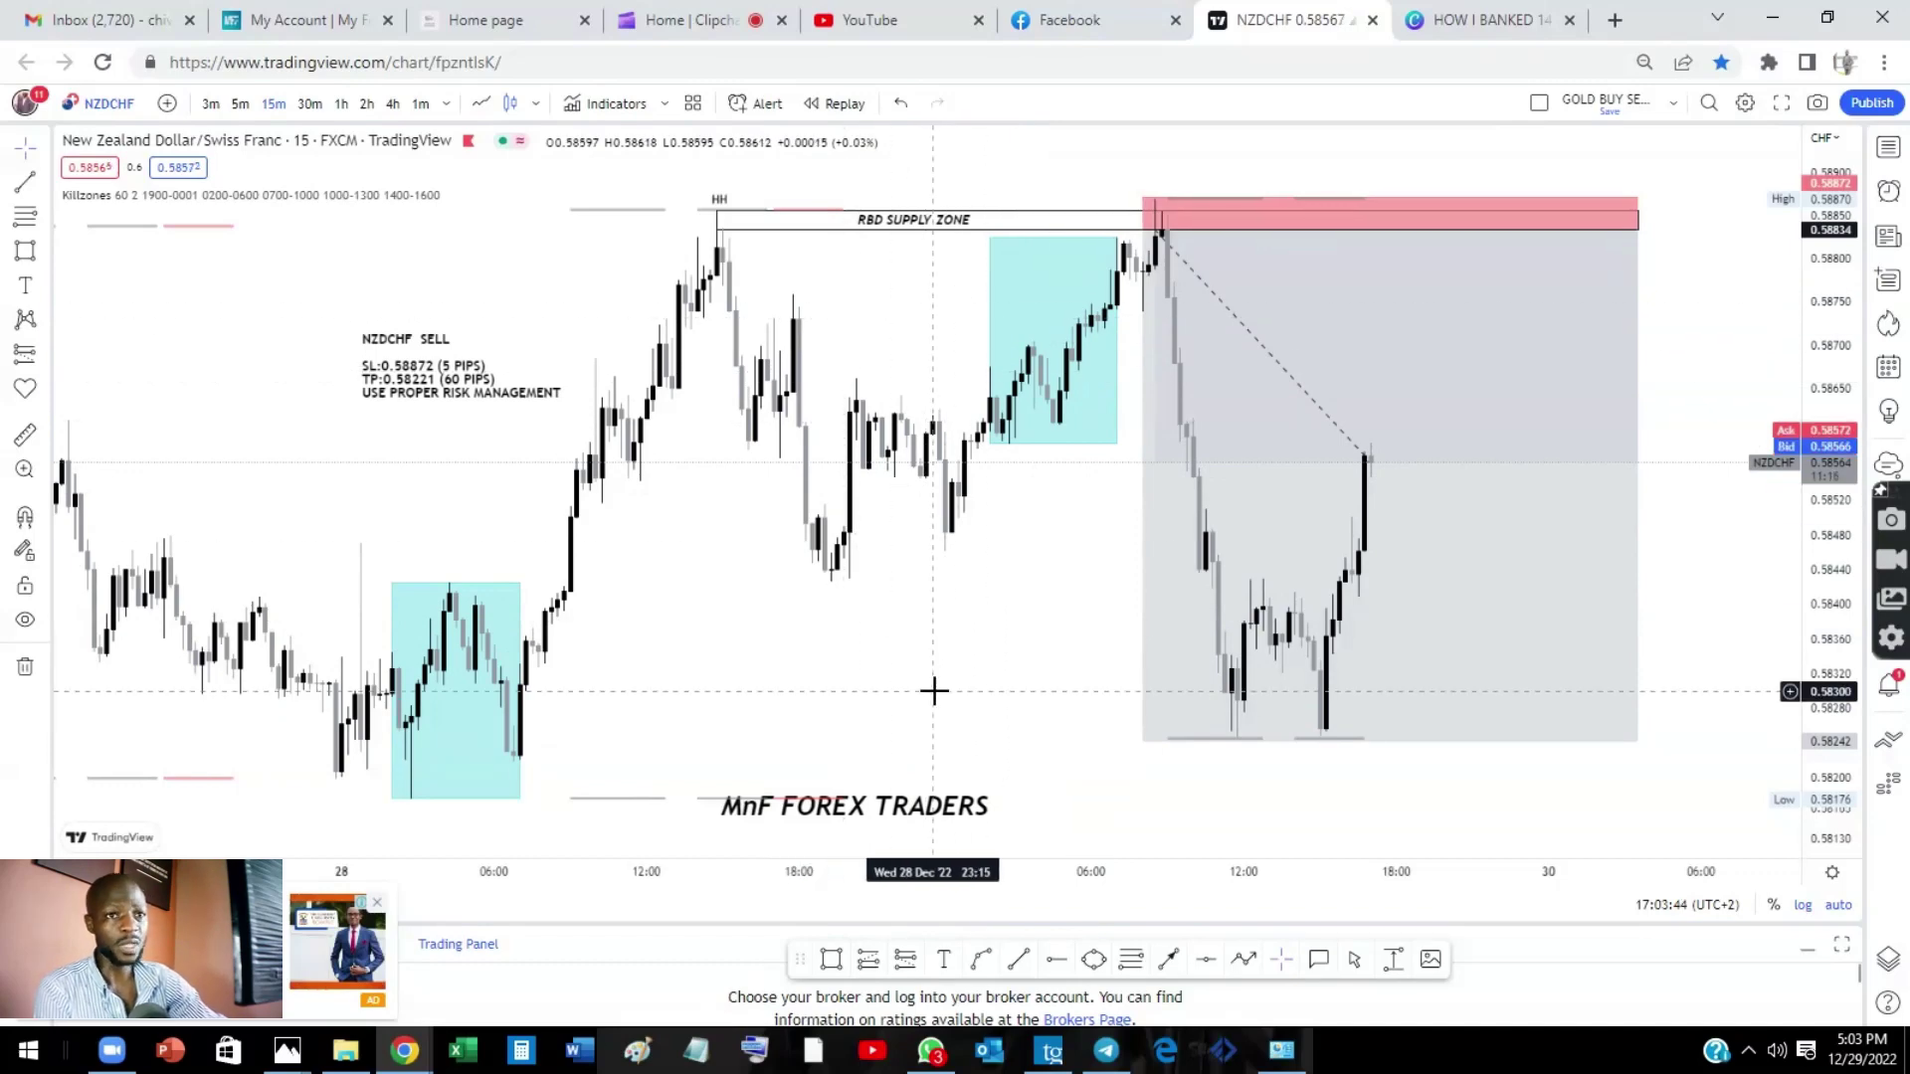
pyautogui.scroll(-3, 935, 653)
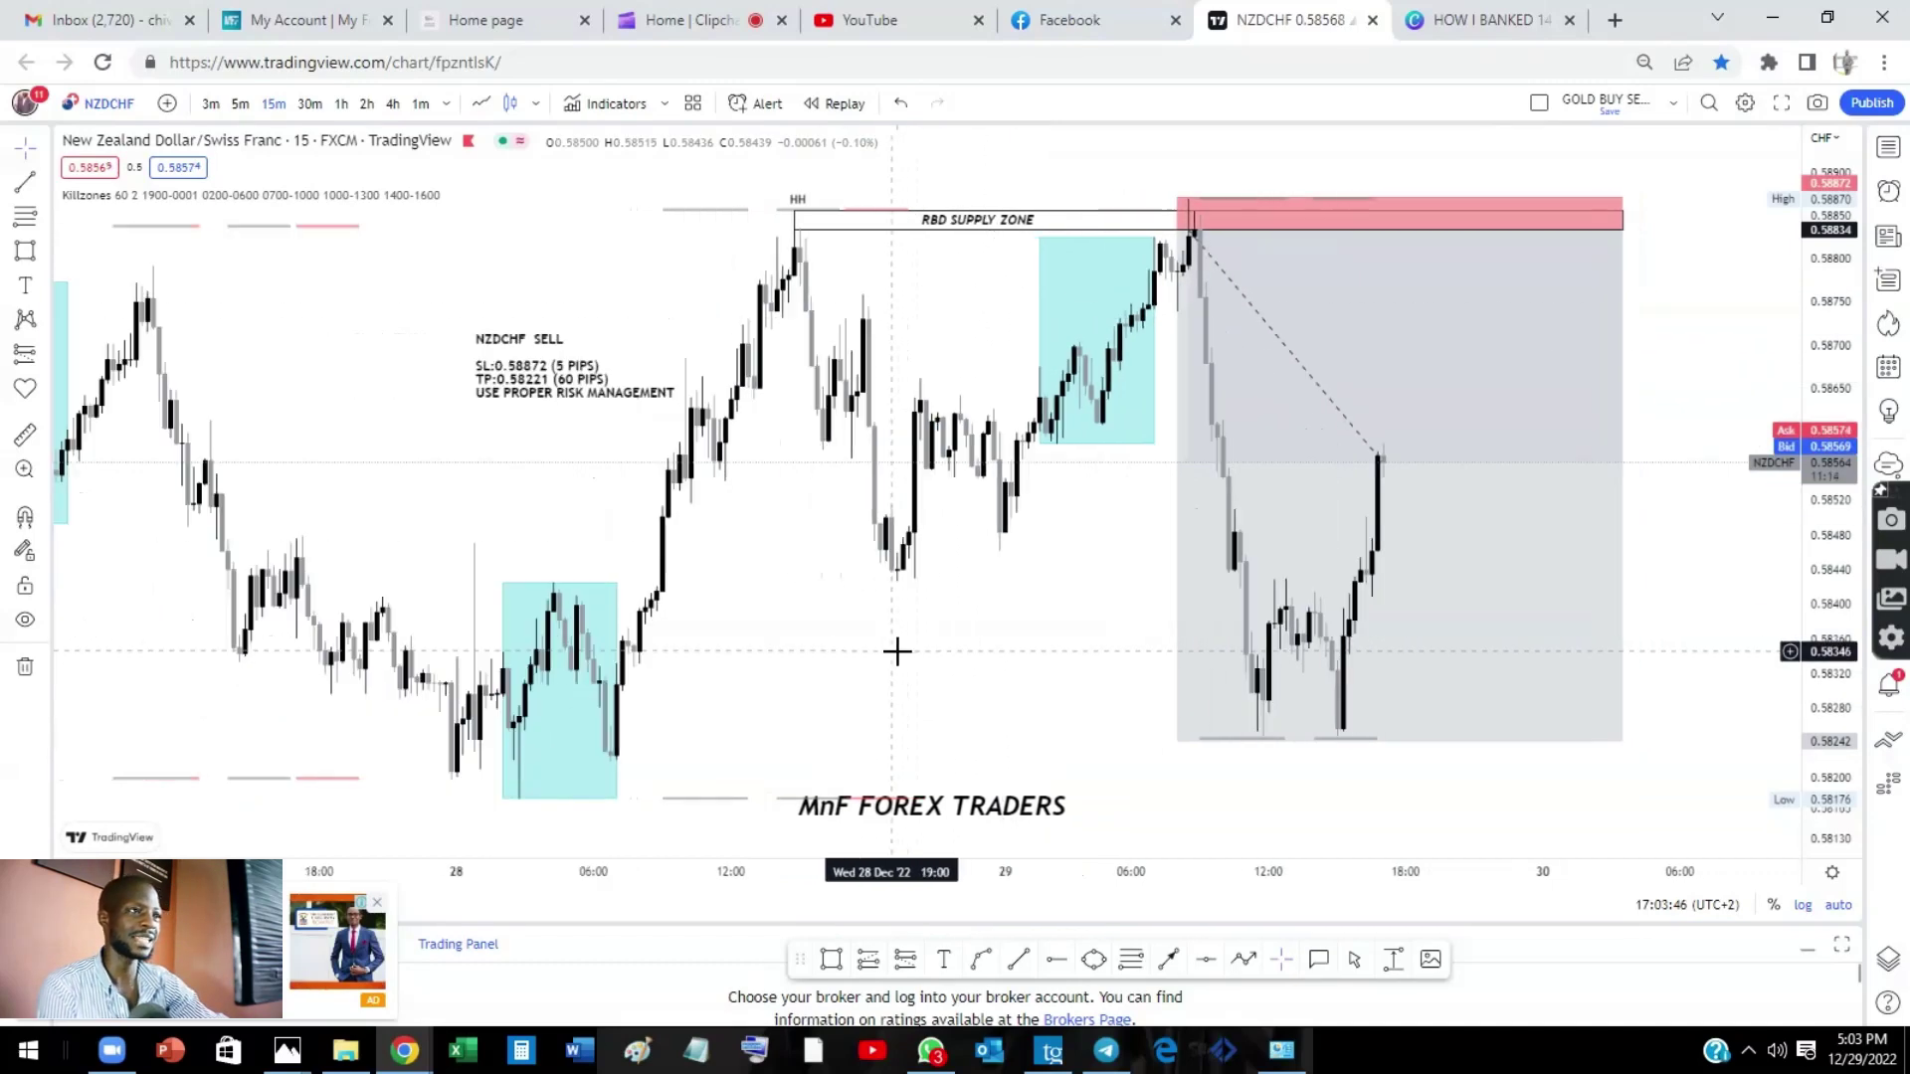
pyautogui.scroll(3, 935, 651)
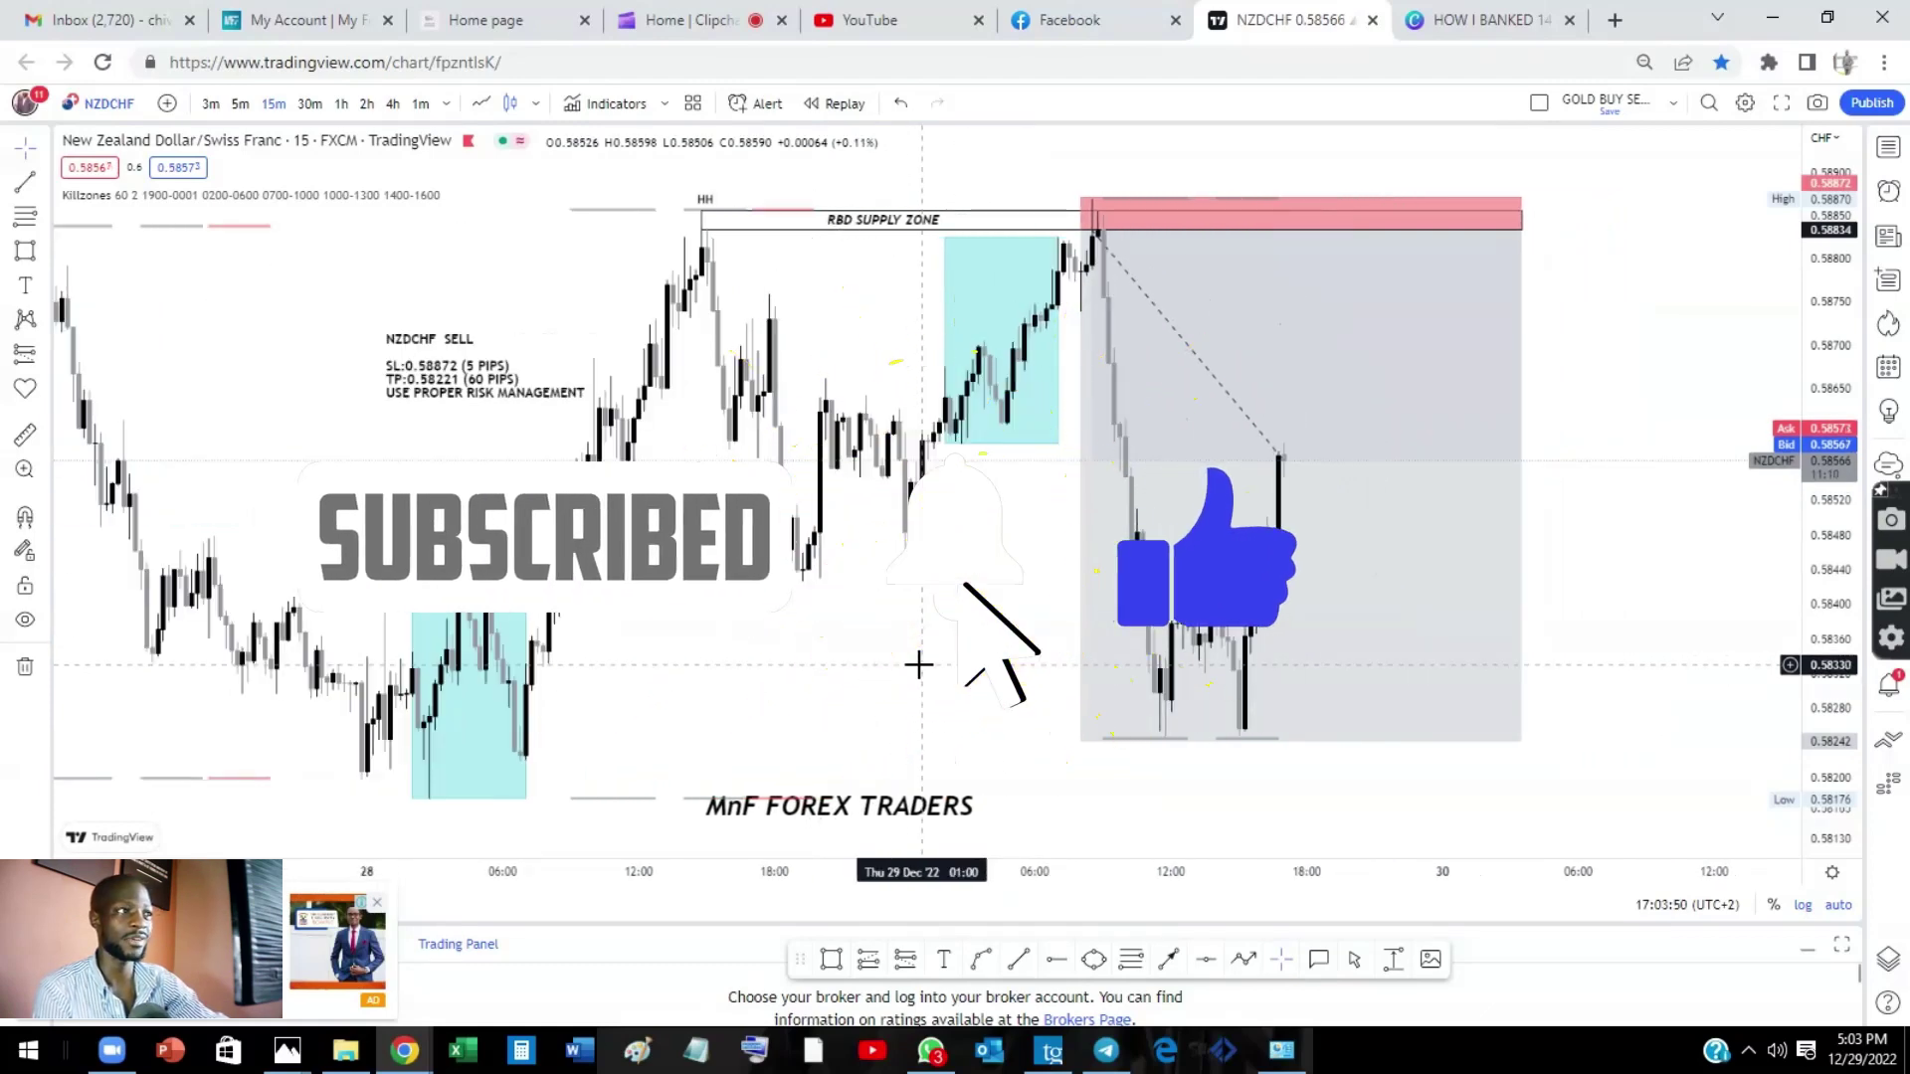
pyautogui.click(1135, 301)
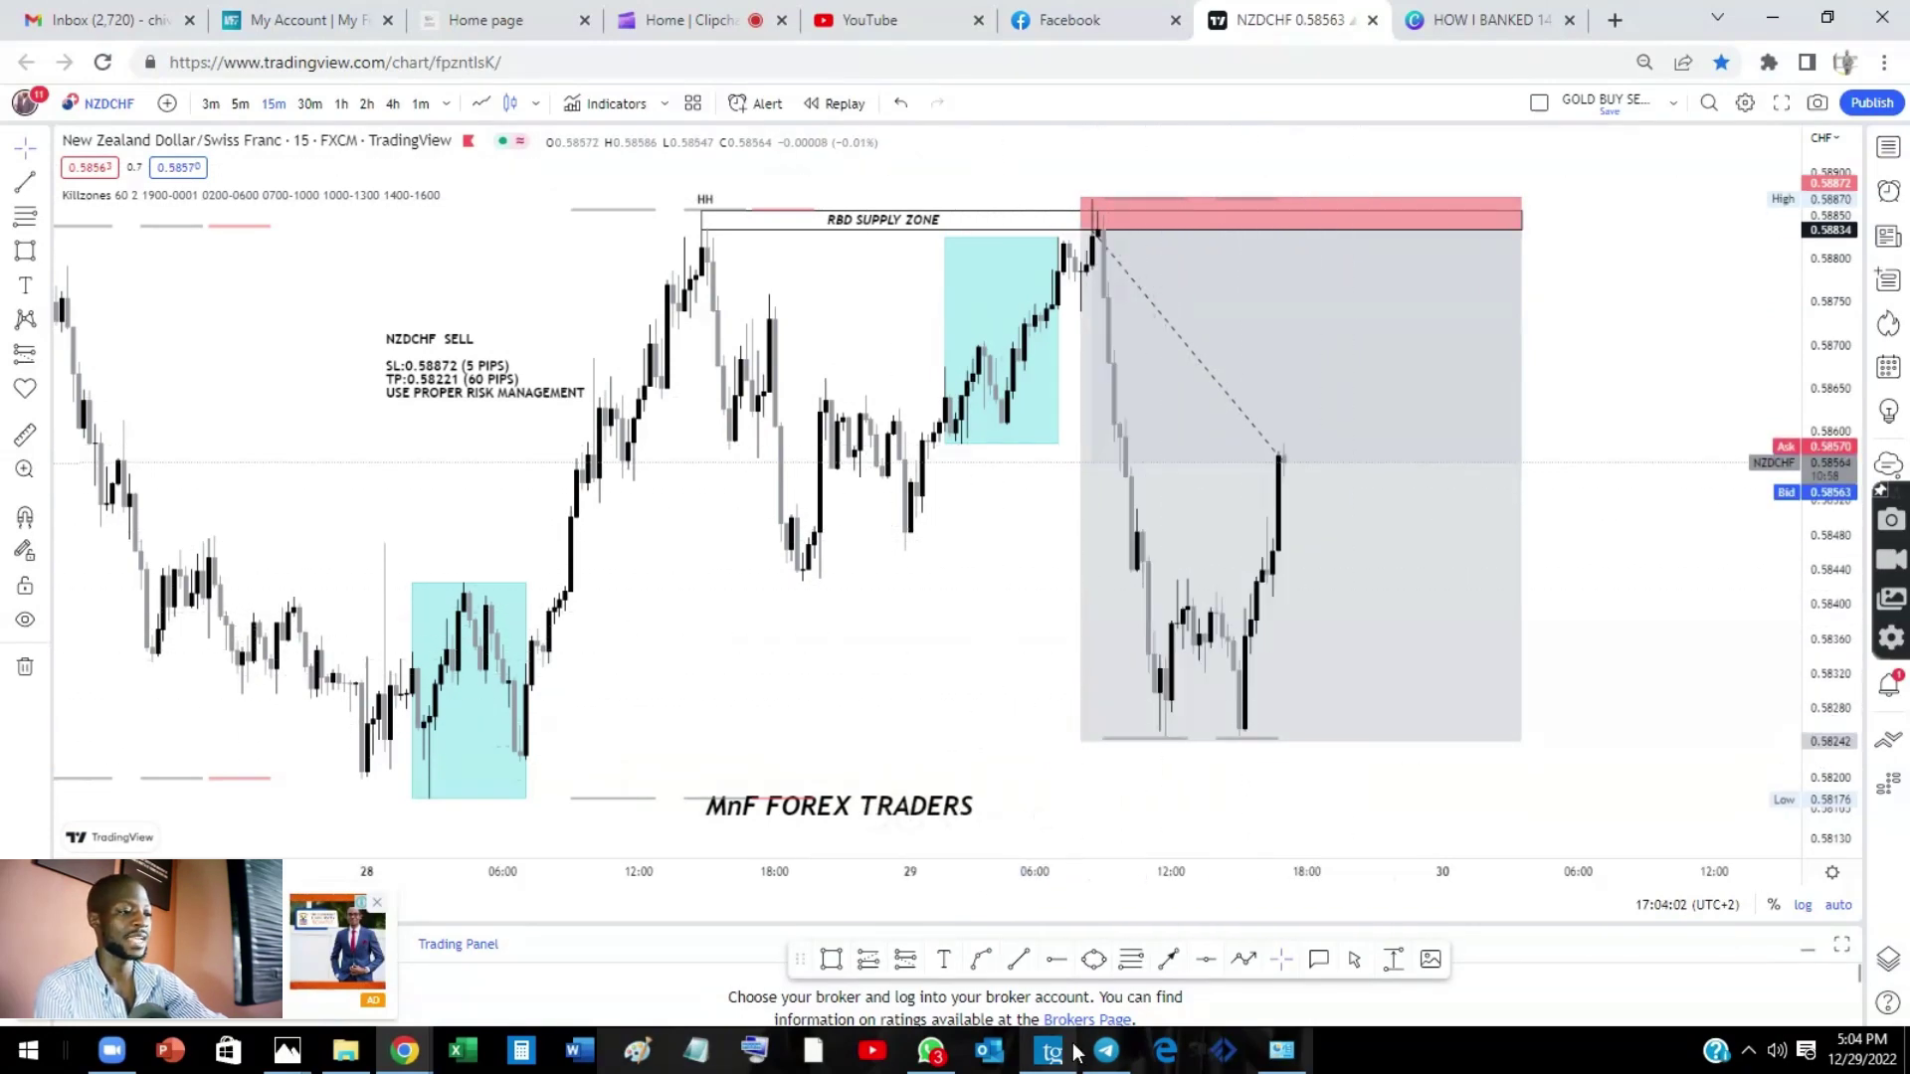
pyautogui.click(1102, 1055)
pyautogui.click(990, 376)
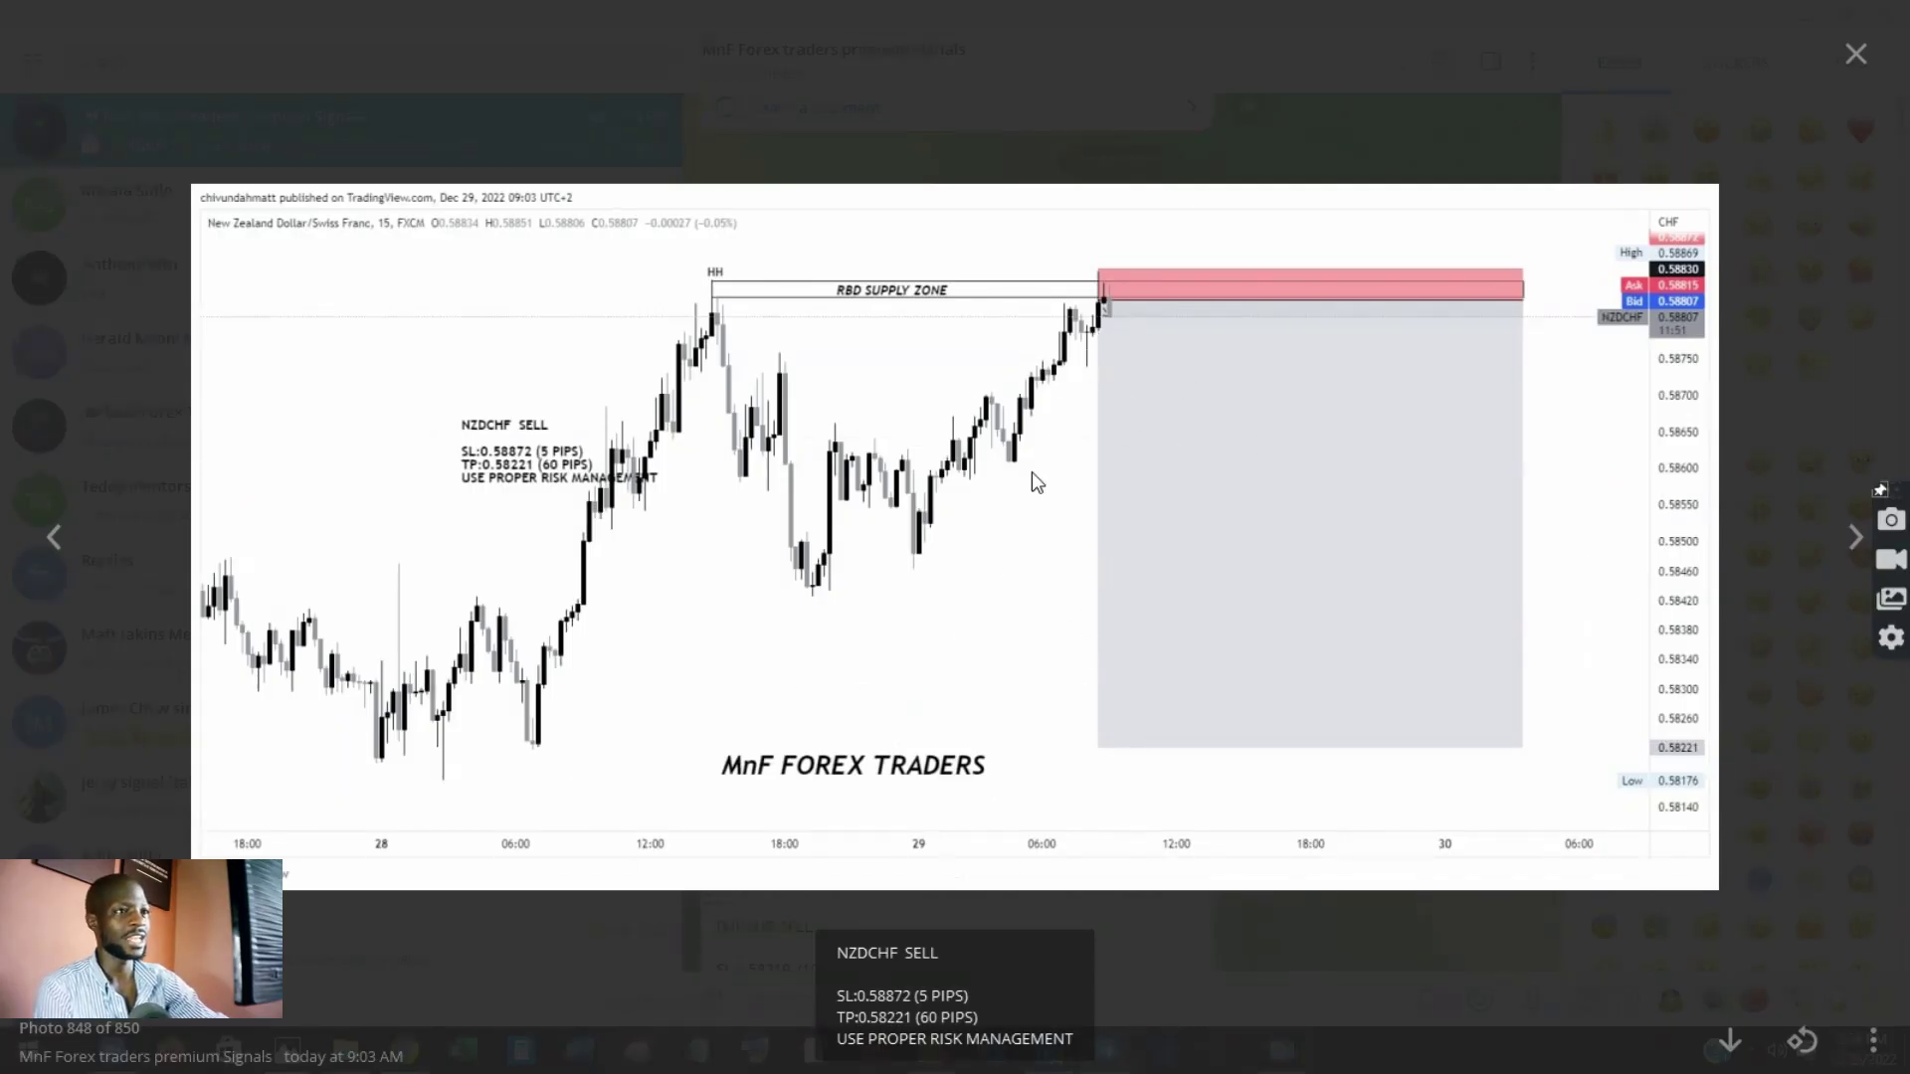
pyautogui.click(892, 682)
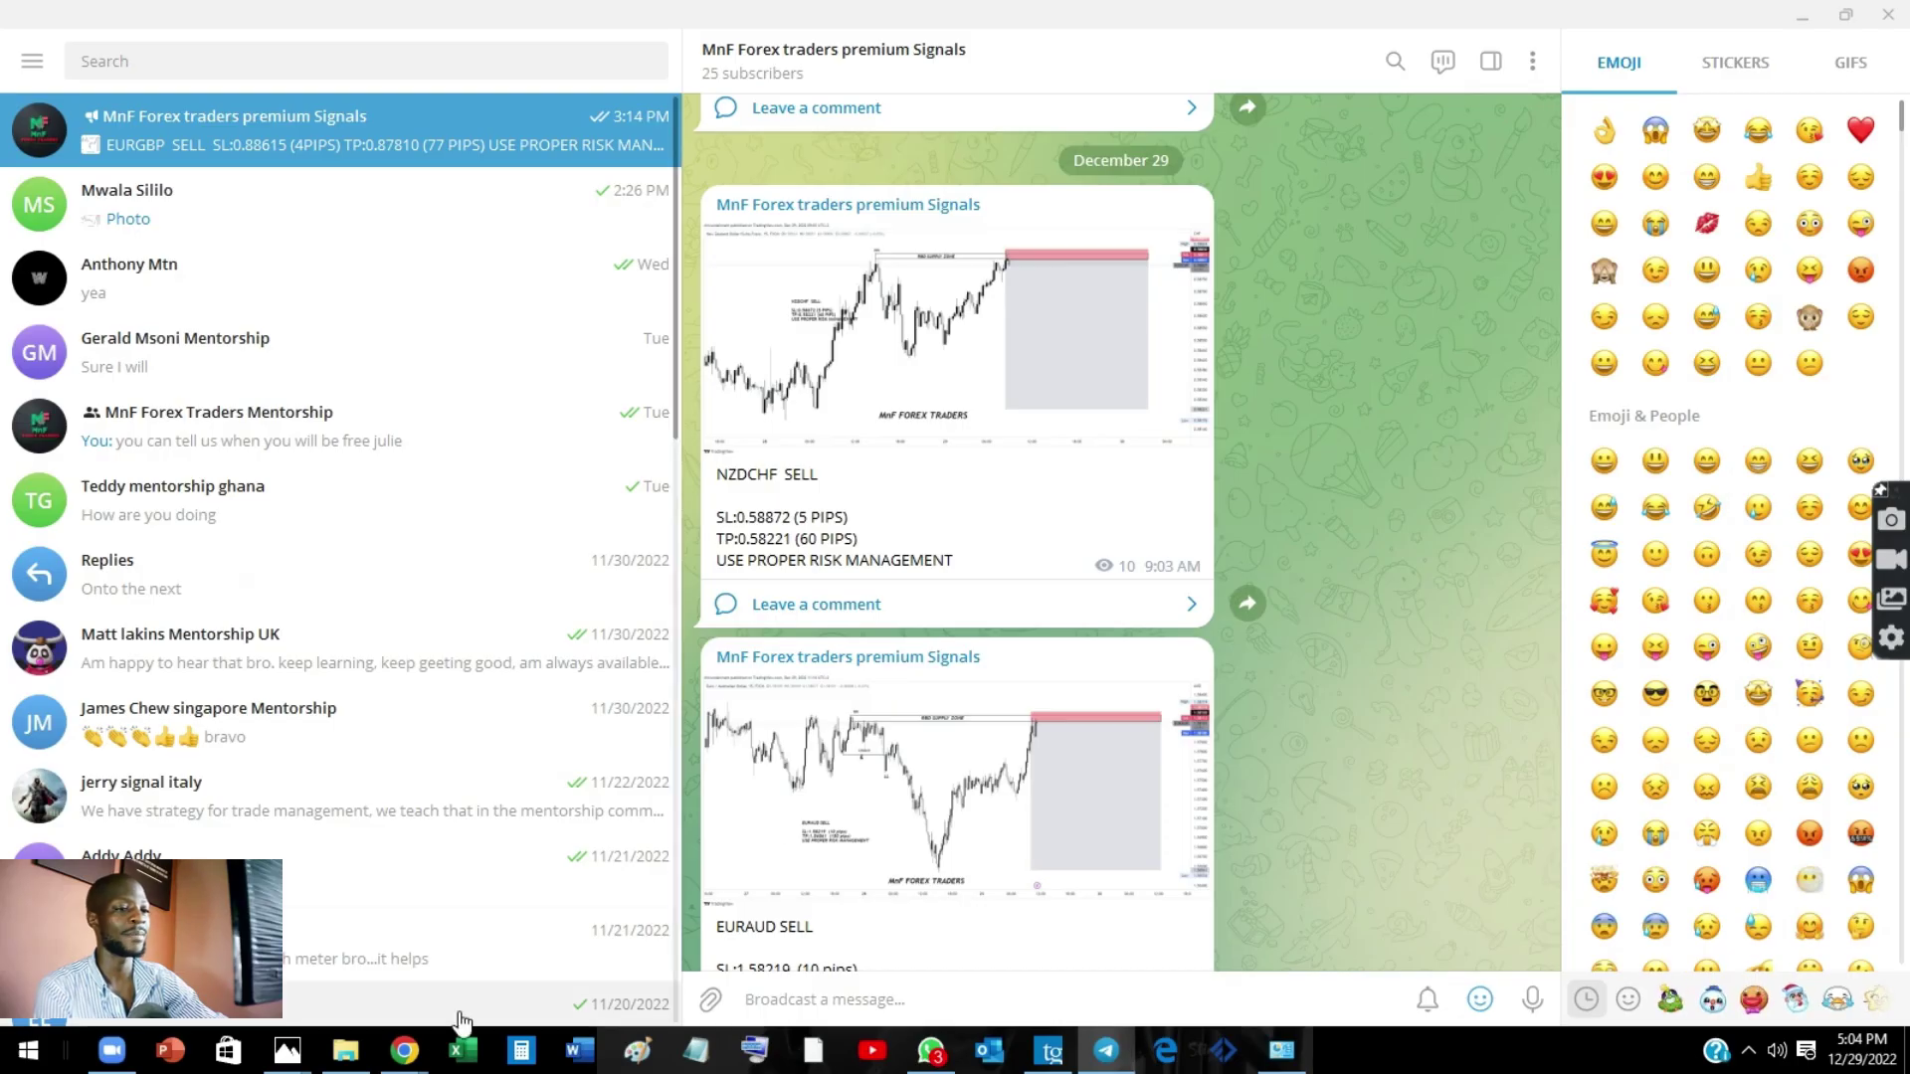
pyautogui.moveTo(404, 1047)
pyautogui.click(391, 983)
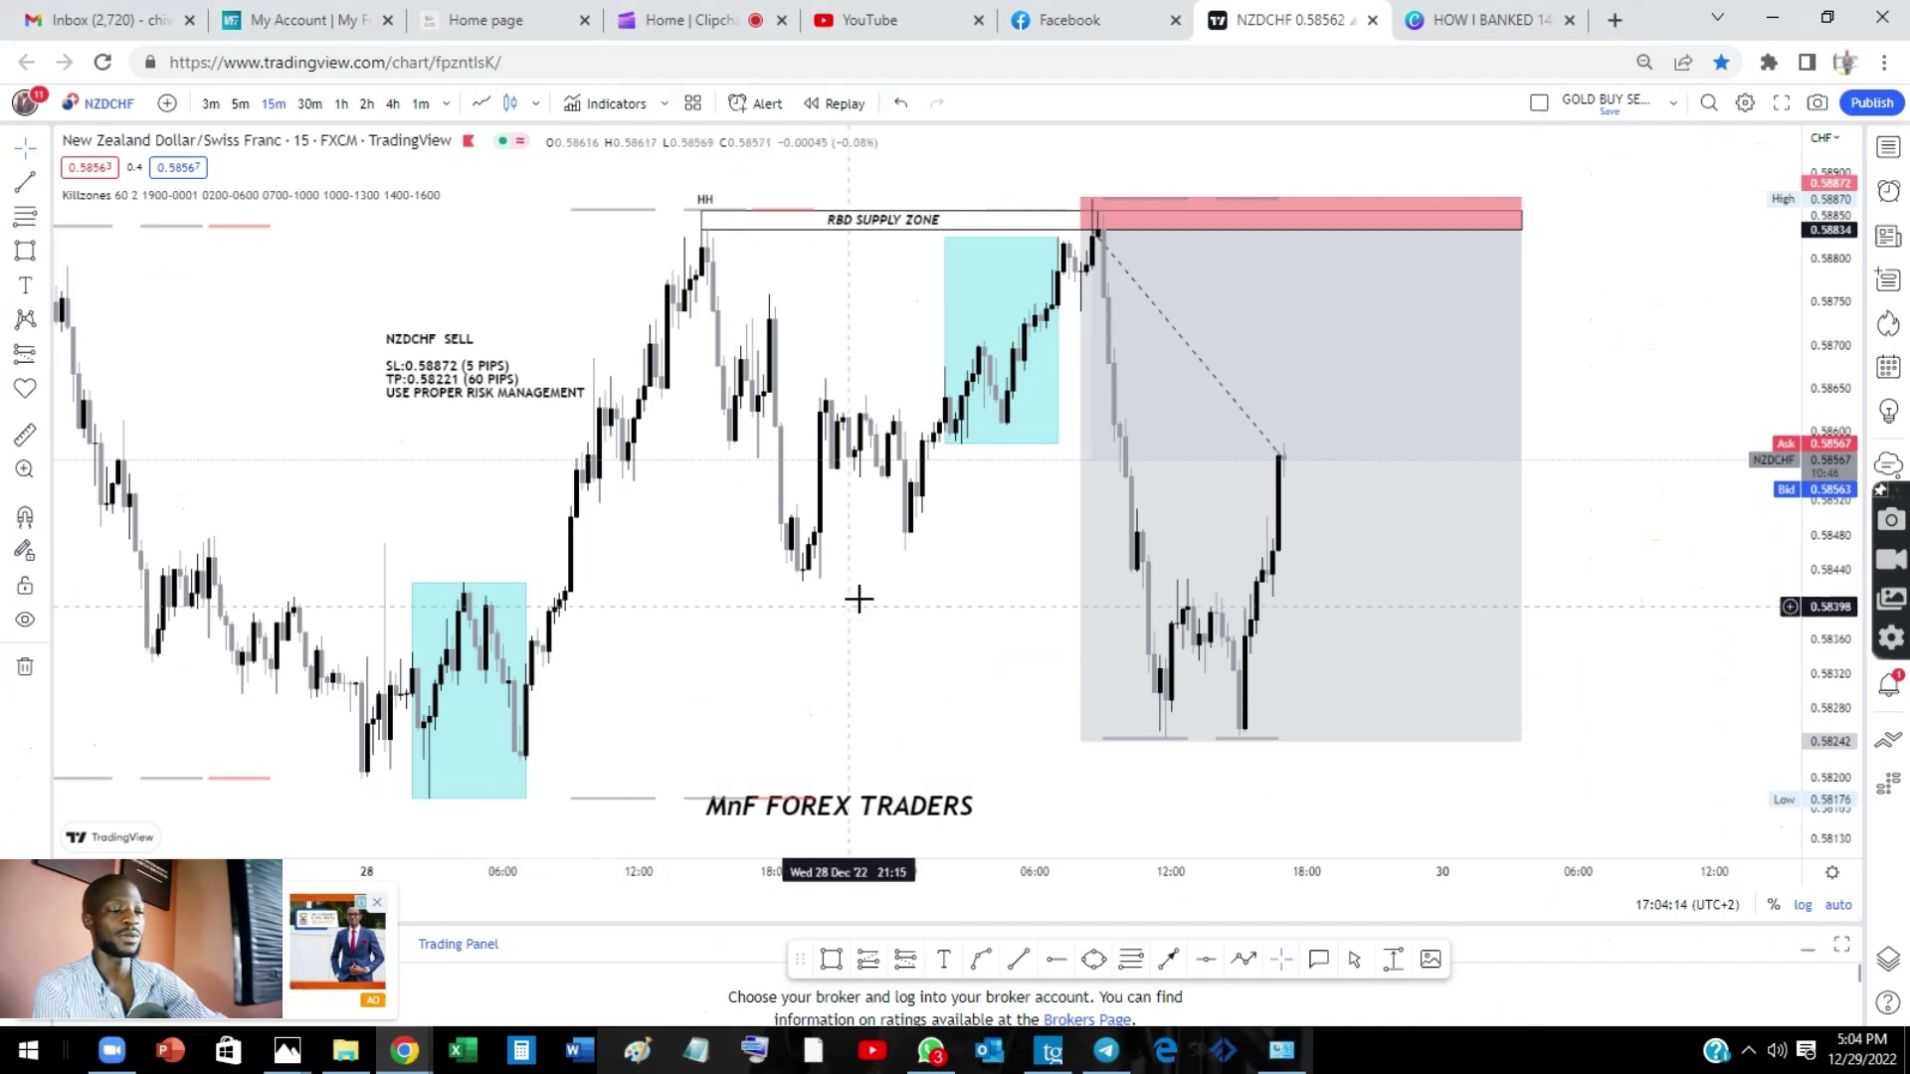
pyautogui.scroll(-1, 865, 601)
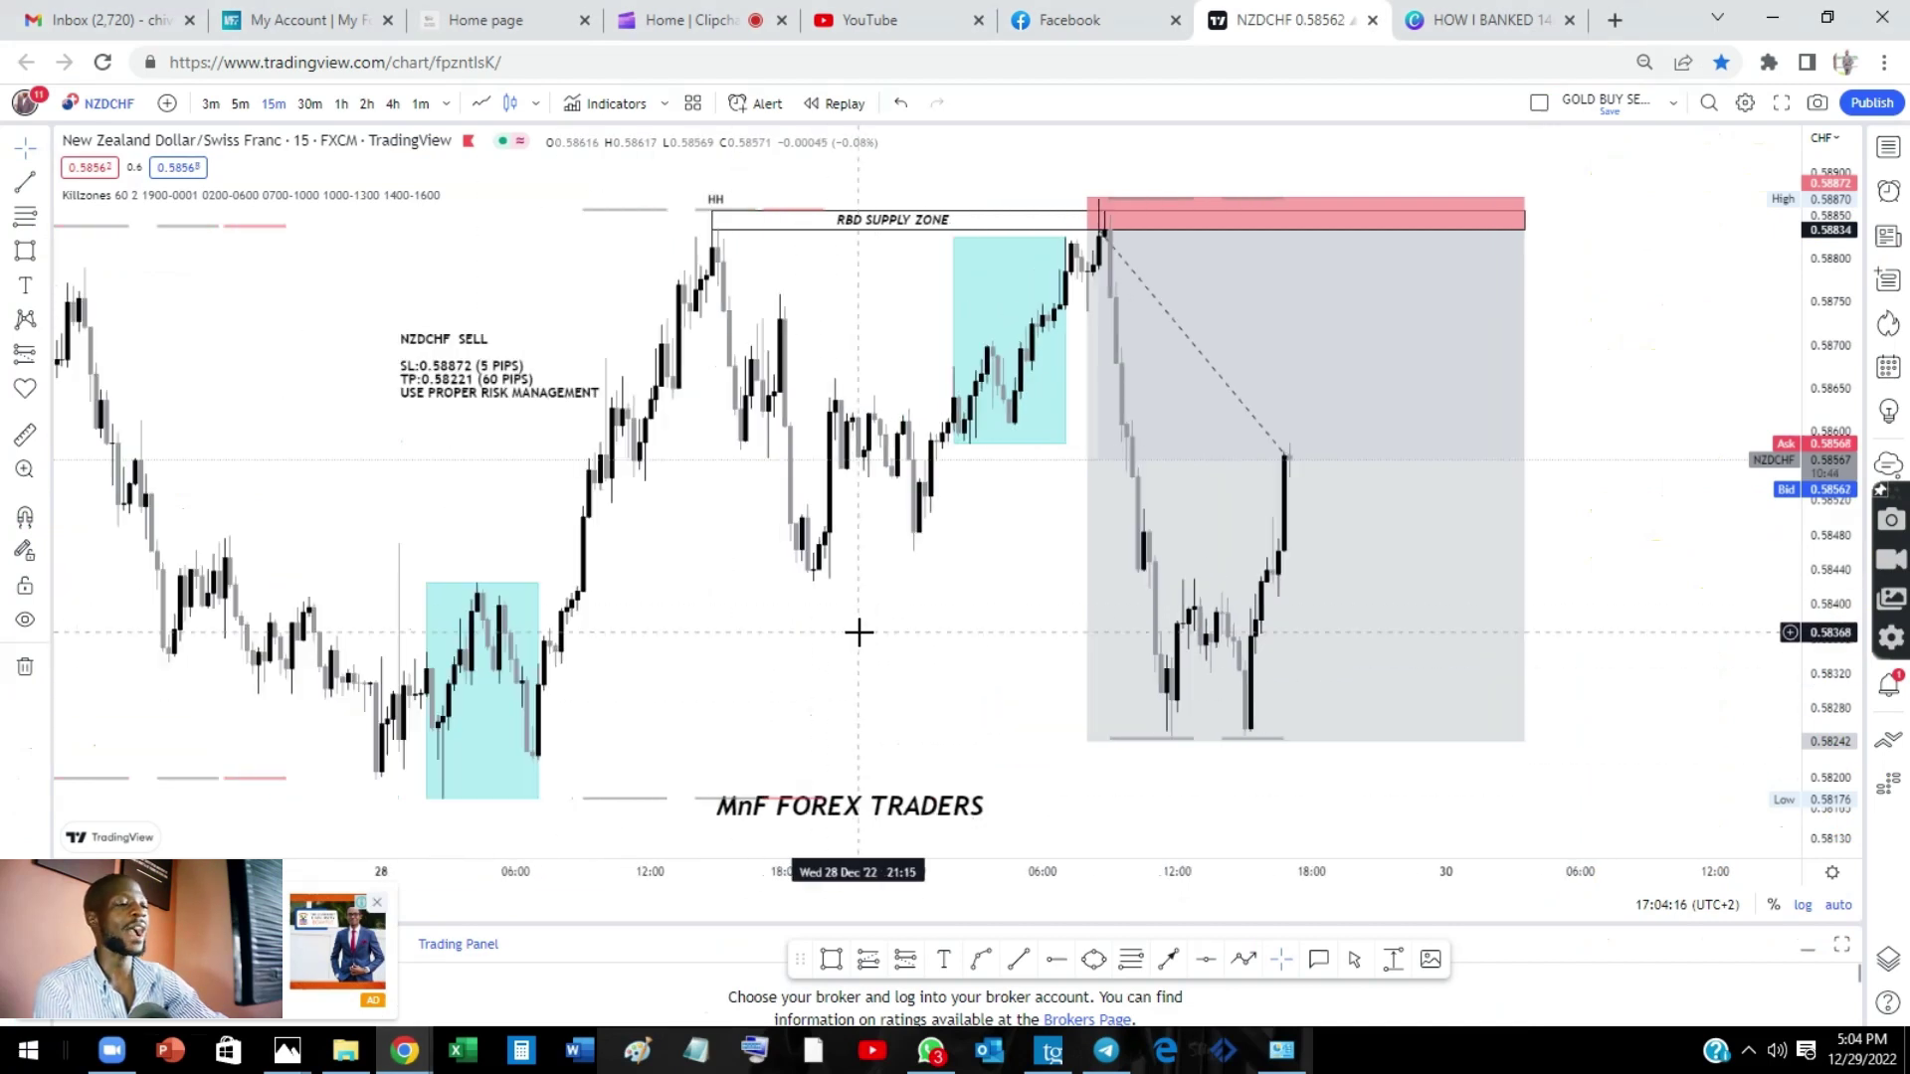